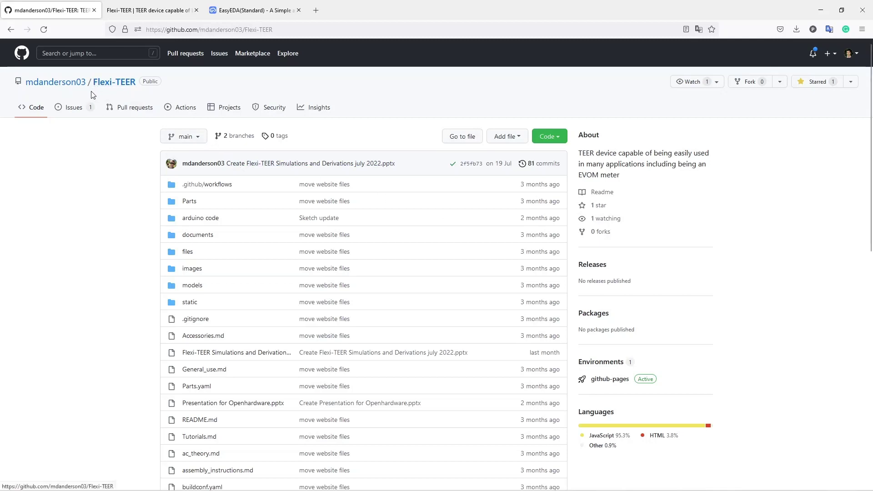
- Open the Flexi-TEER github.io welcome page and scroll to its What is TEER section
left_click_drag(92, 94, 139, 94)
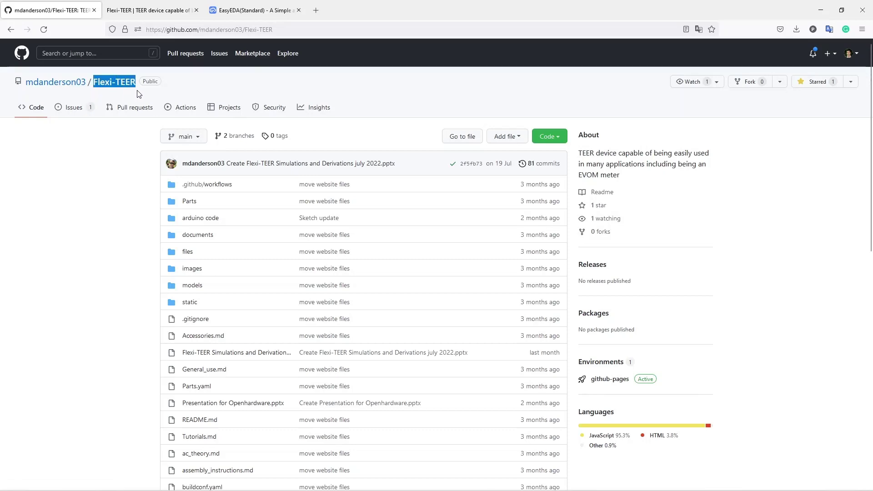
left_click(153, 13)
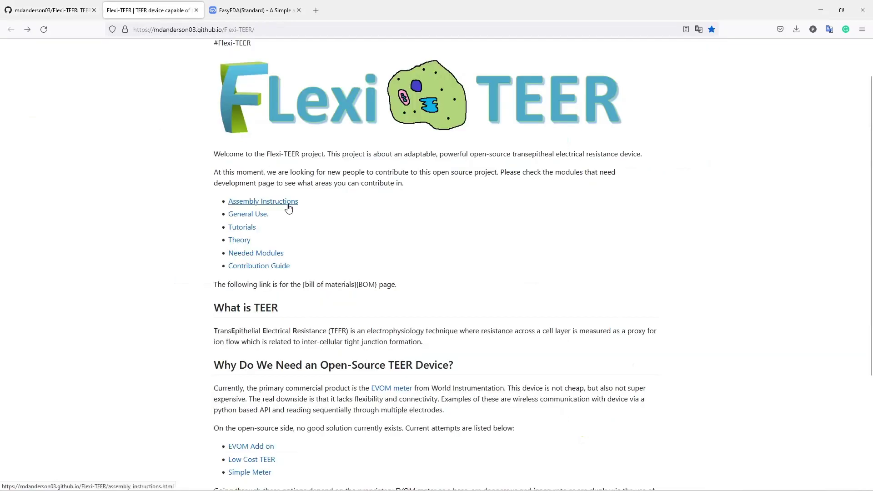
scroll(289, 208, "down", 2)
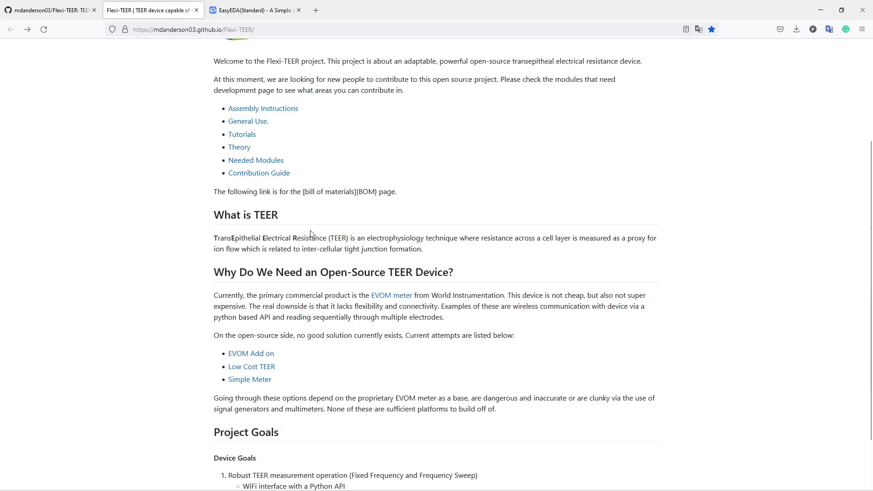
- Switch to the EasyEDA Flexi-TEER schematic, glance at the Advanced menu, and deselect R3
left_click(256, 14)
left_click(290, 47)
left_click(527, 171)
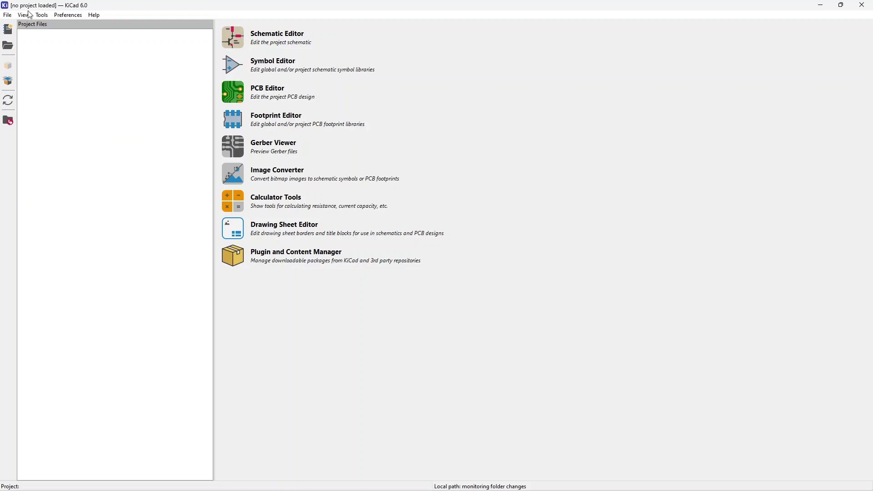
- Create a new KiCad project named demo in the AC_voltage_gen_with_current_limit folder
left_click(7, 15)
left_click(20, 25)
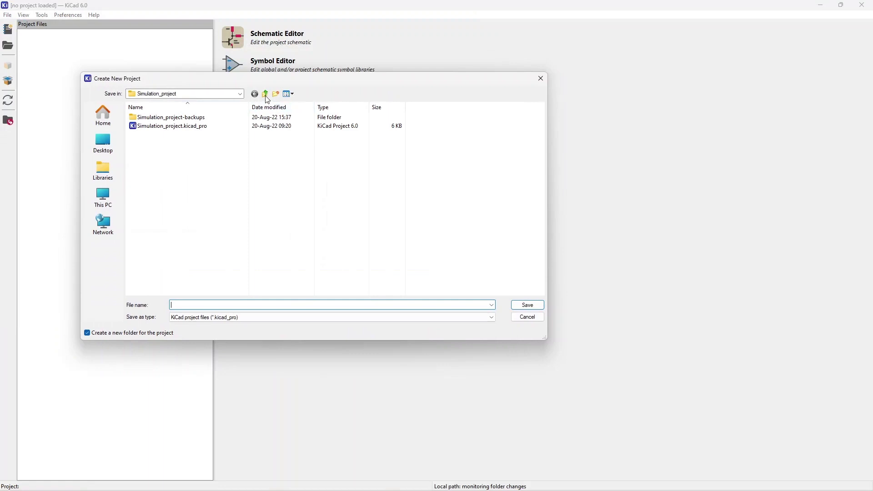
left_click(267, 96)
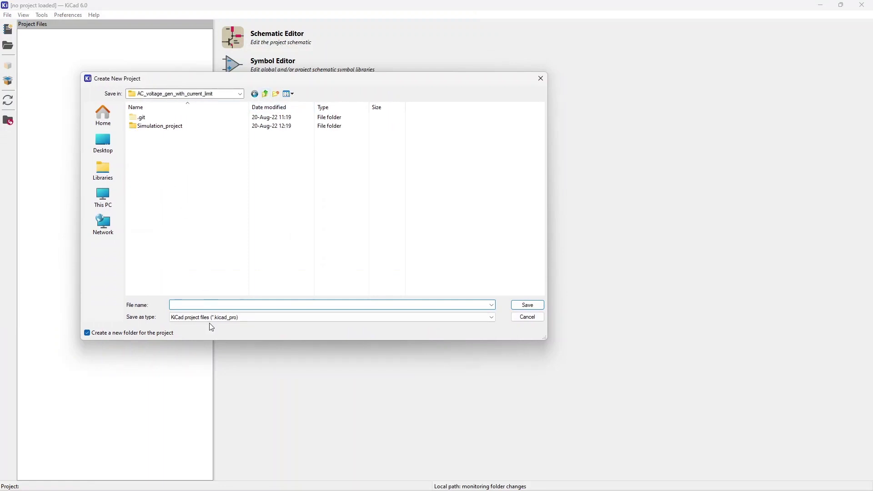
type("demo")
key("Return")
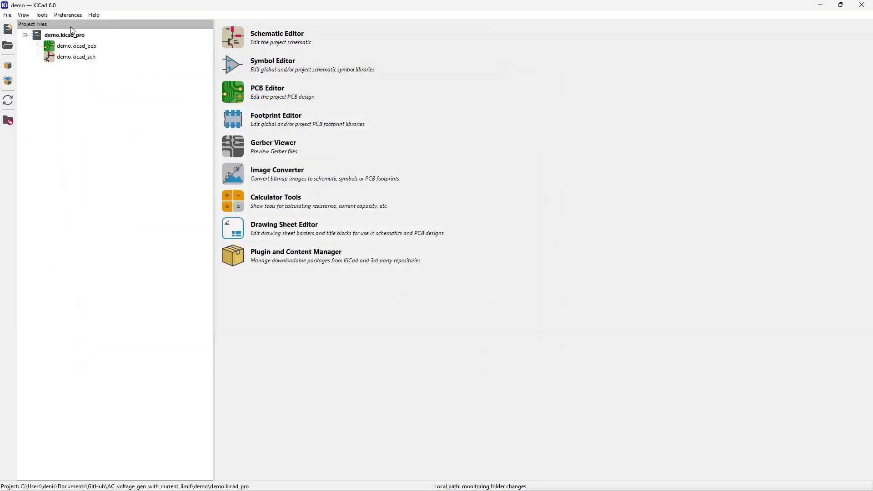
- Select the demo.kicad_sch schematic file in the project tree
left_click(79, 57)
left_click(87, 47)
left_click(88, 59)
- Open demo.kicad_sch, maximize the Schematic Editor, and fit the blank A4 sheet in view
double_click(87, 59)
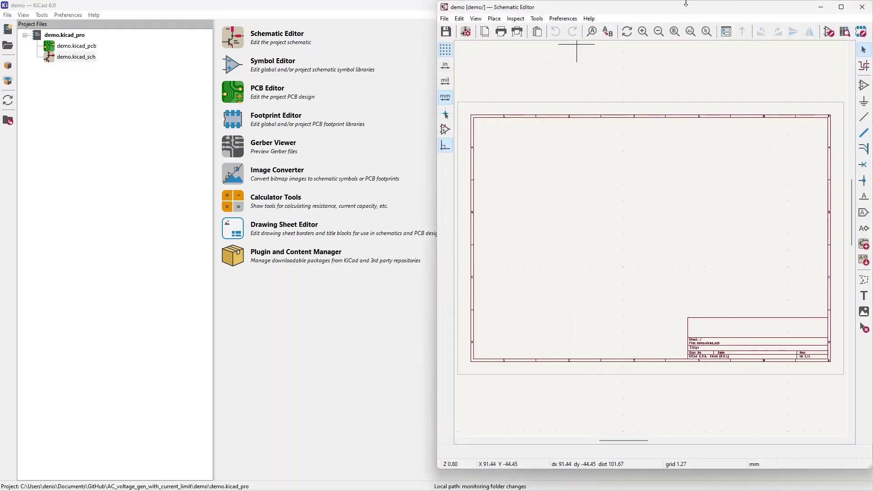
left_click_drag(686, 4, 359, 2)
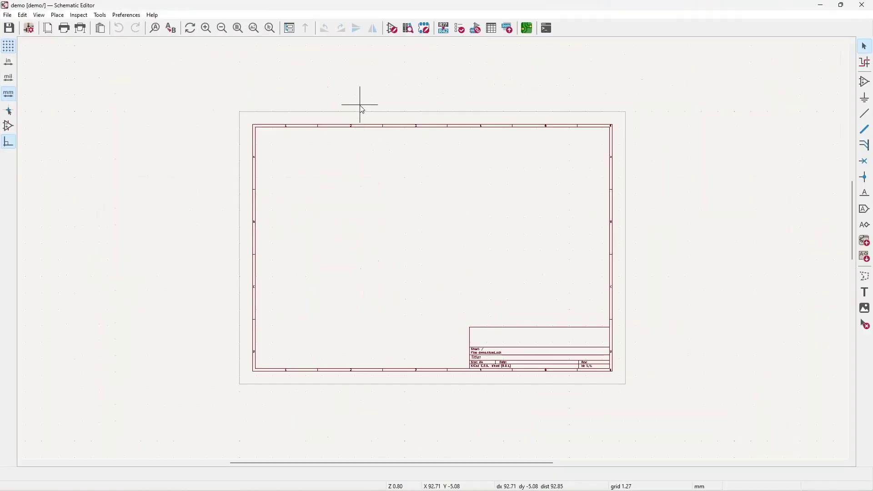
key("Home")
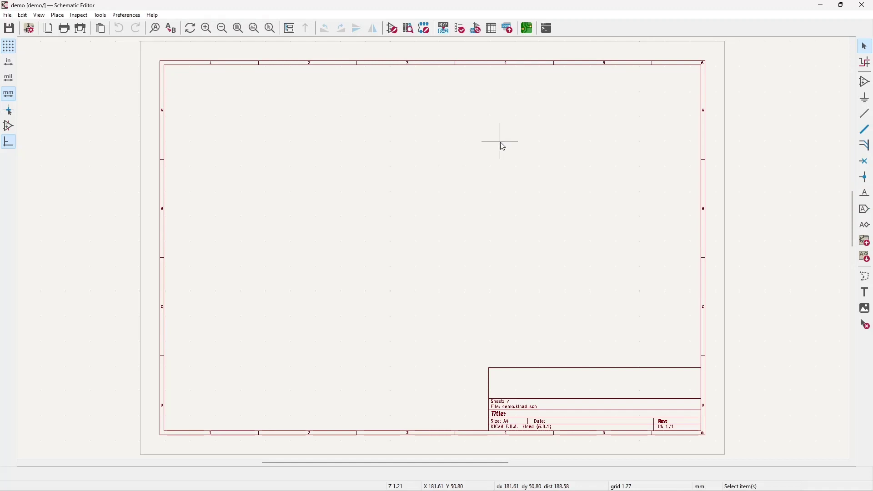
- Filter the symbol chooser for 'spice' and place the Simulation_SPICE VDC source at the upper left
left_click(865, 82)
left_click(586, 130)
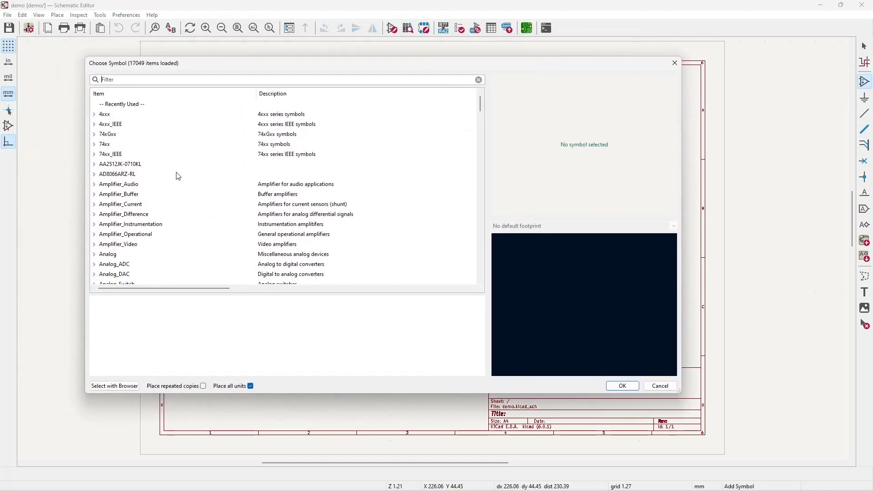
left_click(125, 79)
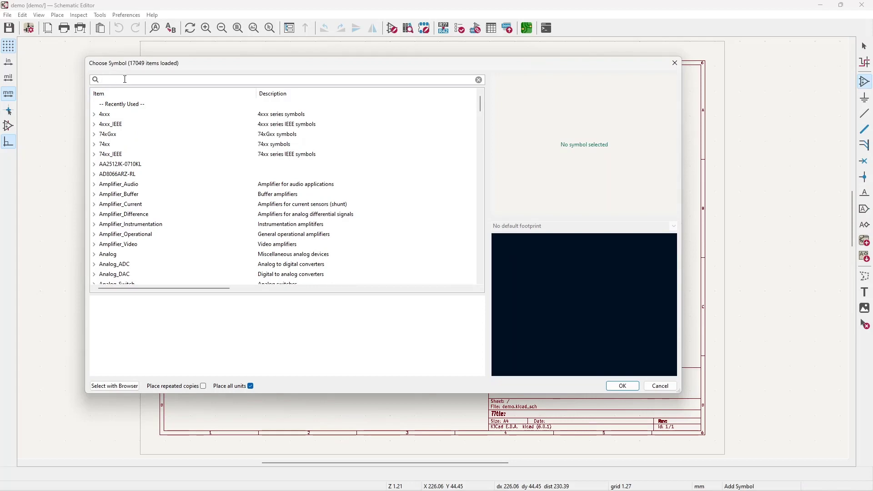
type("spice")
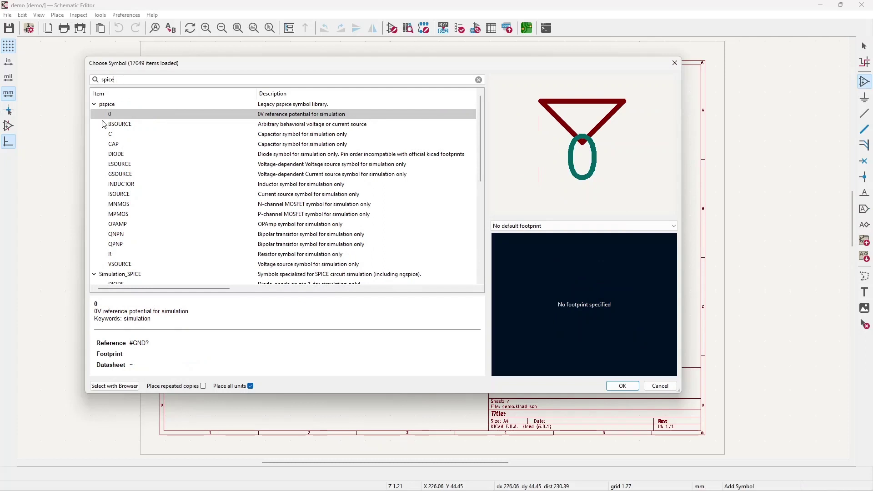
left_click(111, 104)
scroll(479, 129, "down", 4)
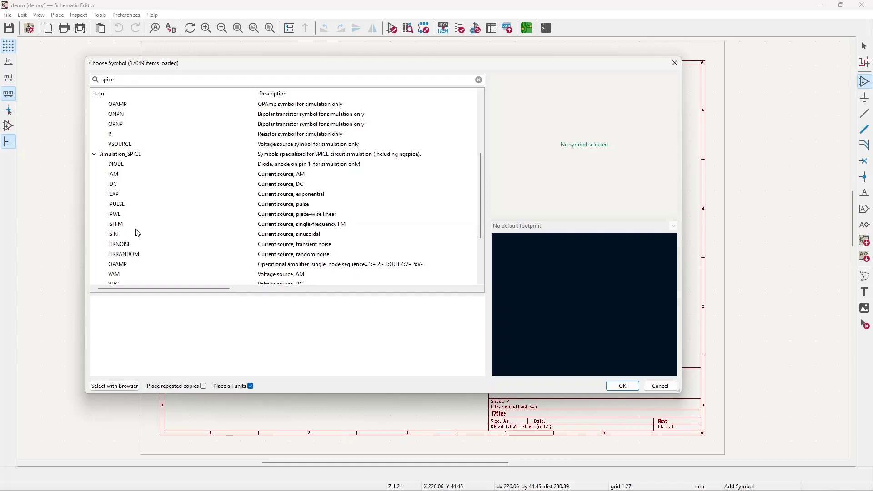
scroll(138, 234, "down", 3)
left_click(139, 208)
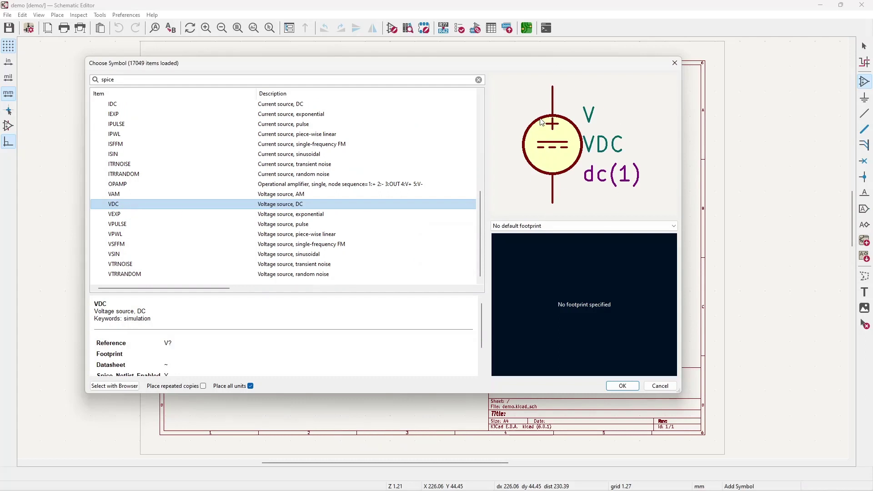
double_click(151, 208)
left_click(297, 182)
key("Escape")
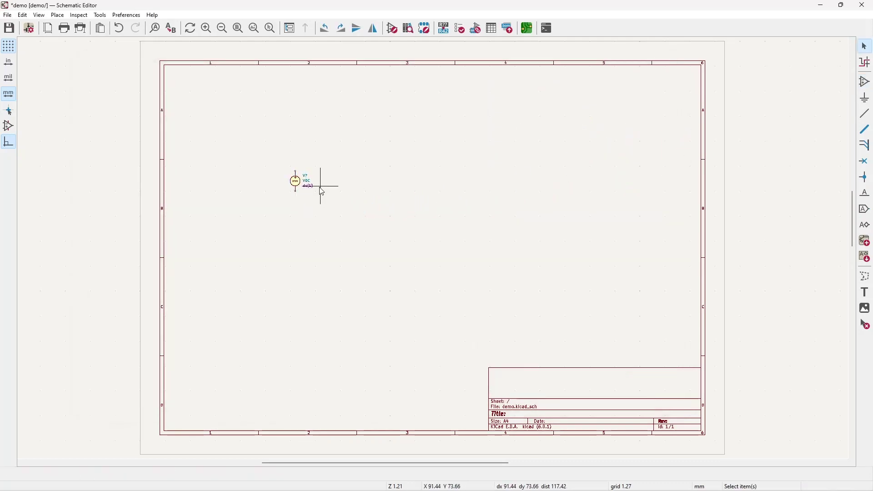
- Filter symbols for 'spice' and place a VSIN source just below the VDC source
key("a")
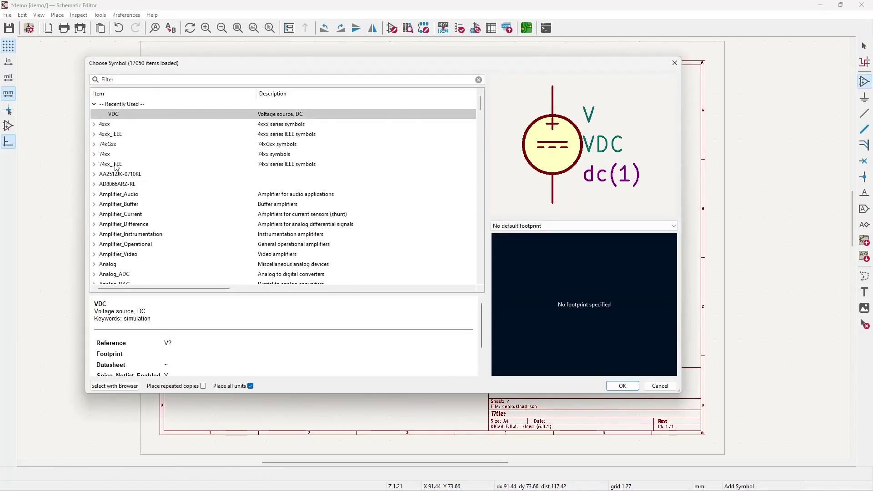
left_click(95, 147)
left_click(115, 155)
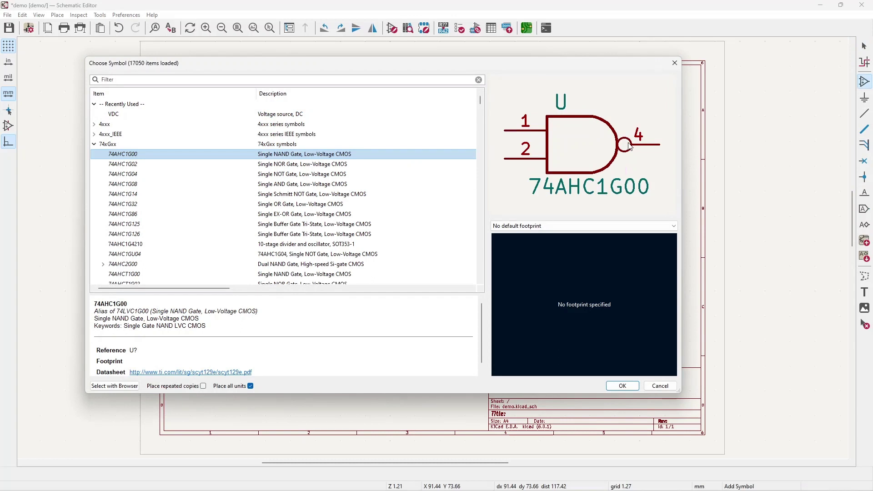
left_click(127, 81)
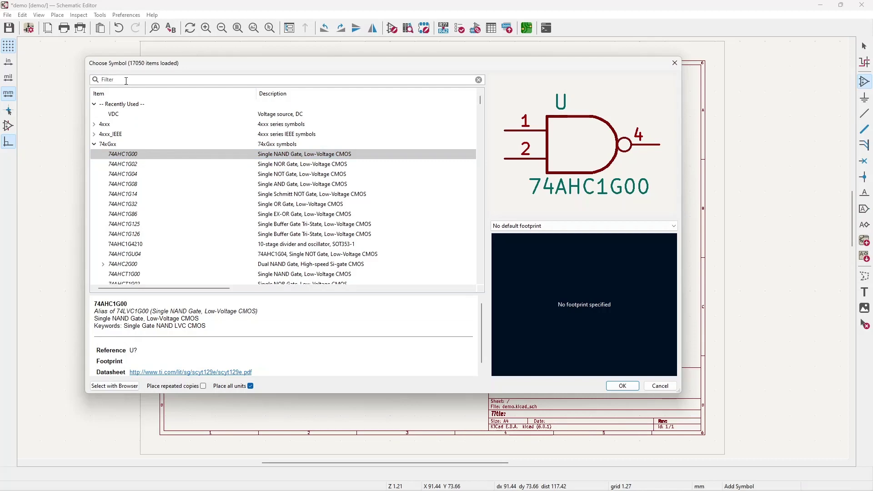
type("spice")
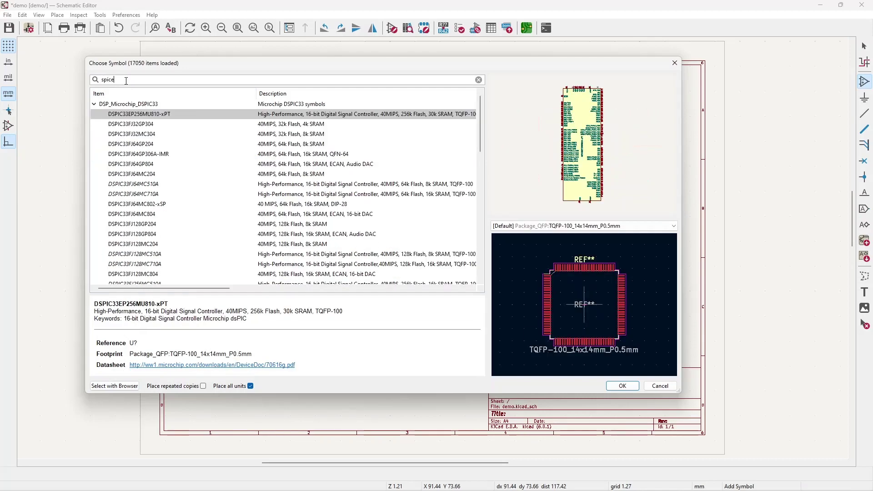
scroll(186, 150, "down", 7)
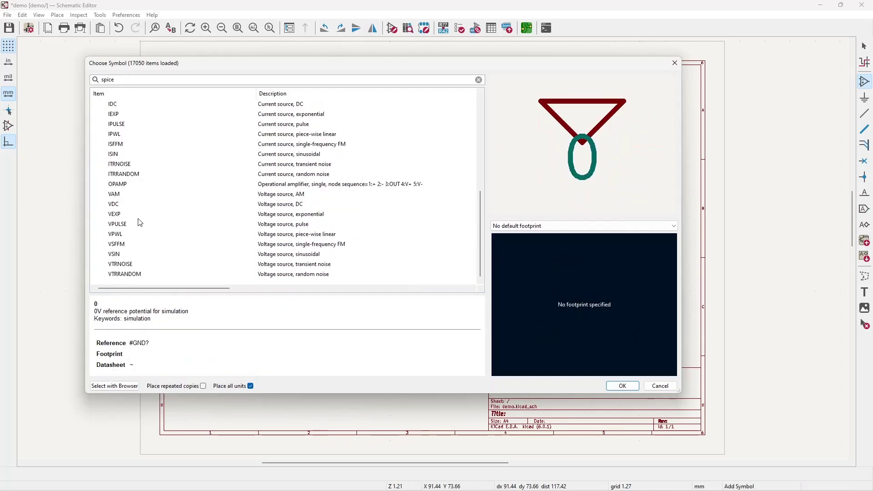
left_click(126, 257)
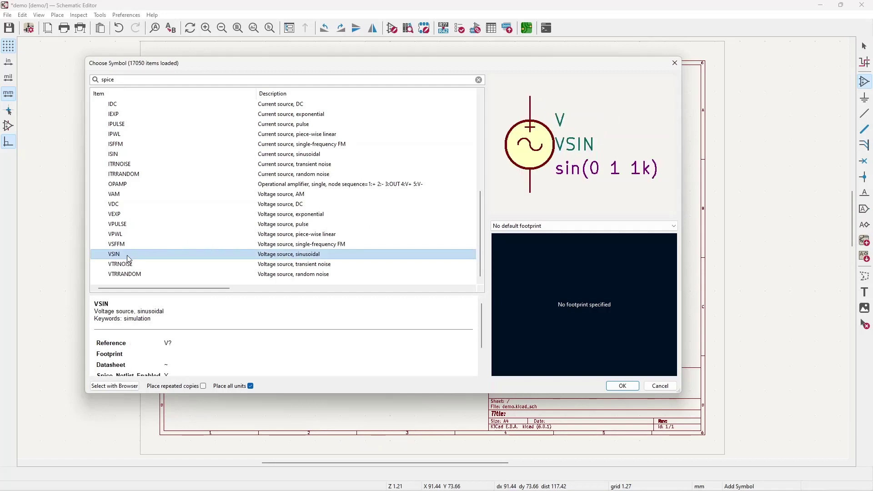
double_click(129, 254)
left_click(324, 213)
key("Escape")
scroll(342, 195, "up", 3)
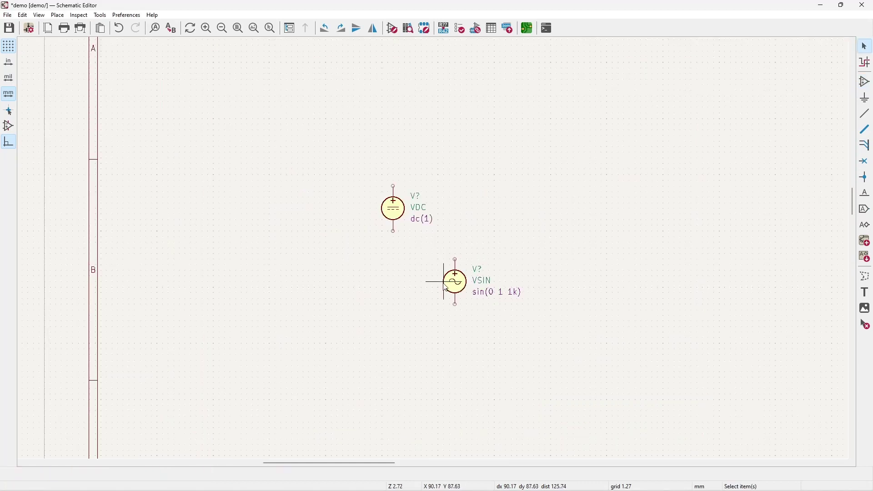
- Enter 1.65 as the DC value in the VDC source's Spice Model settings
left_click(398, 208)
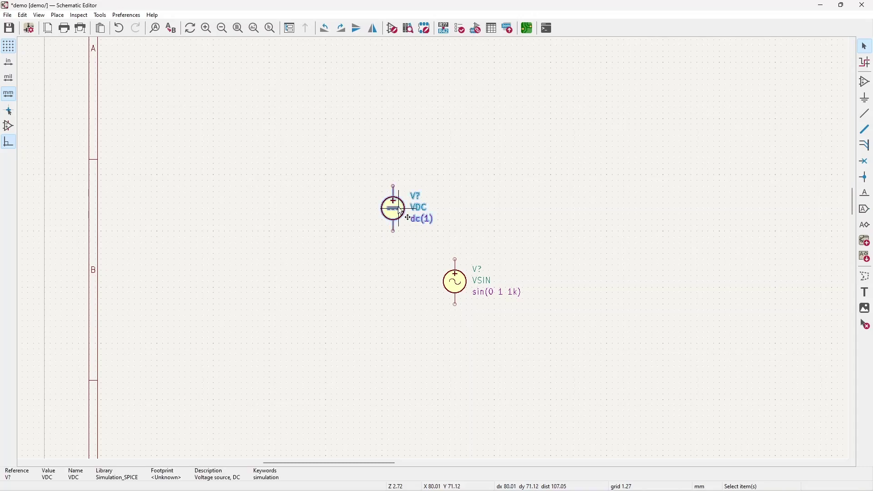
double_click(401, 212)
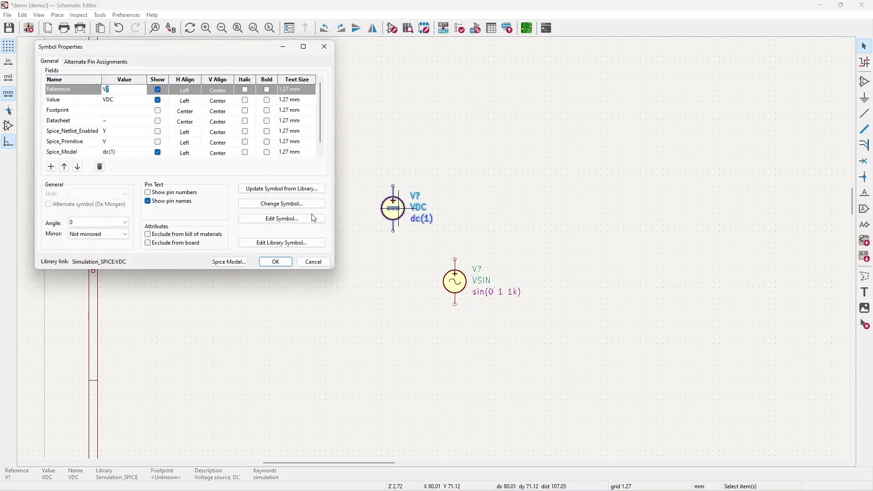
left_click(229, 264)
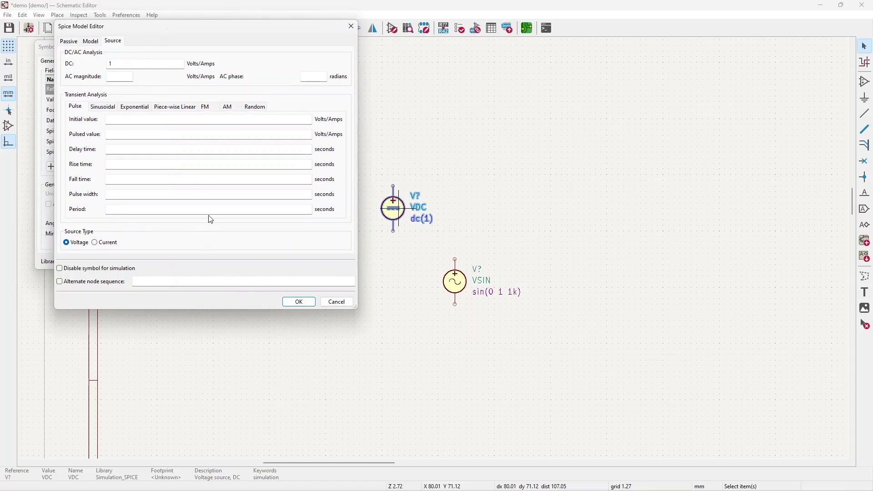
left_click(107, 109)
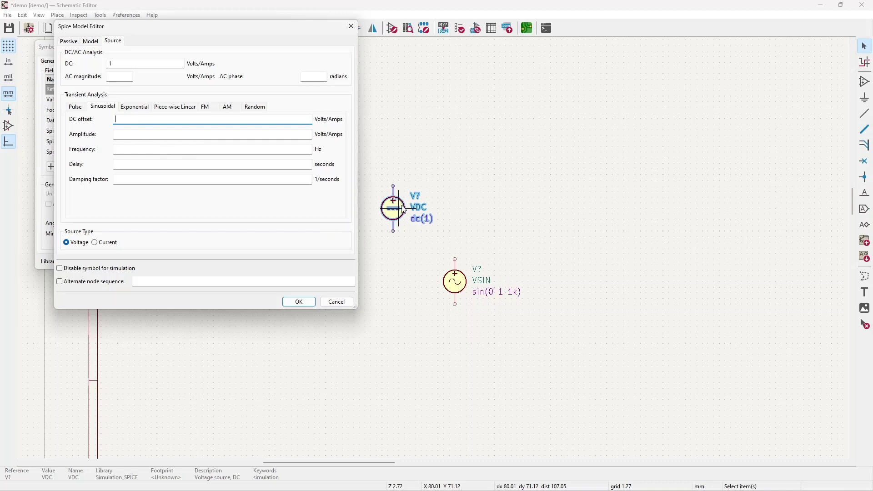
left_click(75, 107)
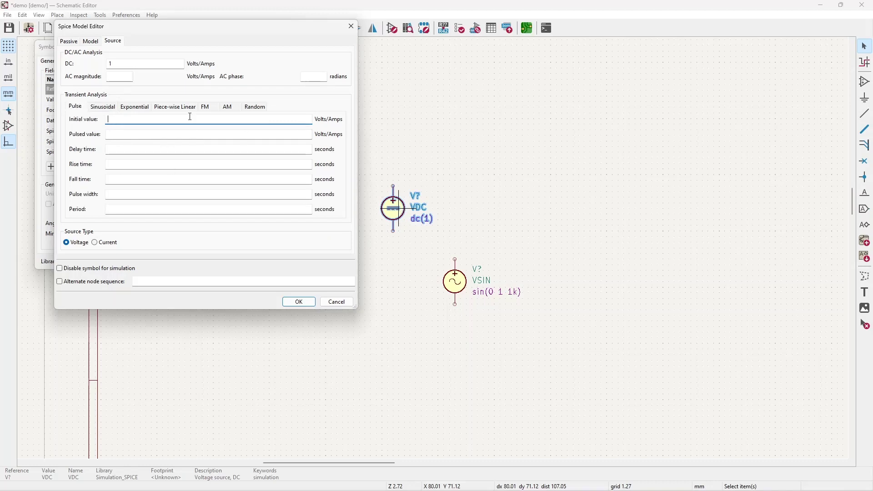
left_click(131, 63)
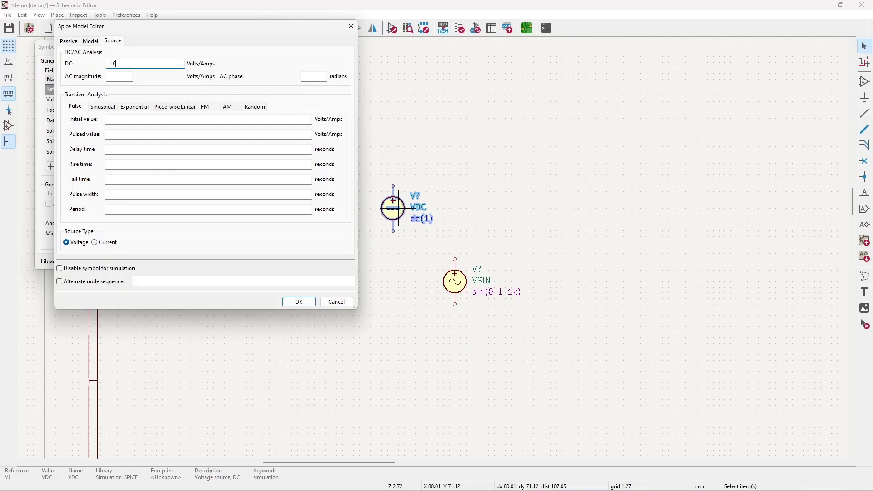
left_click(297, 302)
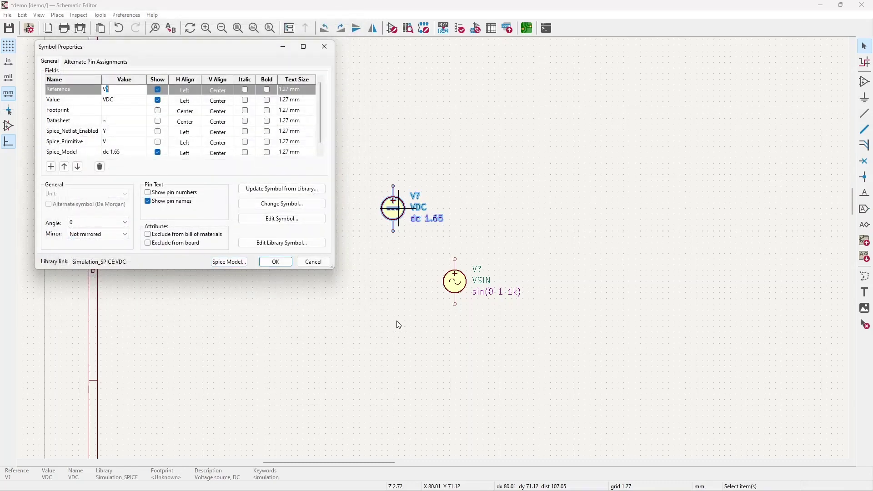
- Close the VDC properties and tile KiCad on the right half, EasyEDA on the left
left_click(276, 262)
left_click_drag(492, 8, 872, 118)
left_click(236, 336)
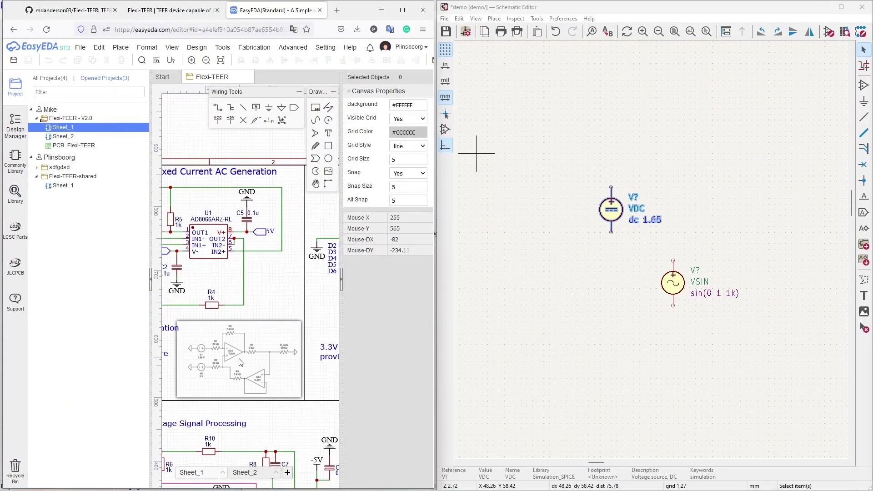
- Pan and zoom the EasyEDA reference to show V1 at 1.65 V, V6 at 3 V and R4 1k
scroll(245, 372, "down", 1)
scroll(239, 368, "up", 1)
scroll(239, 369, "up", 3)
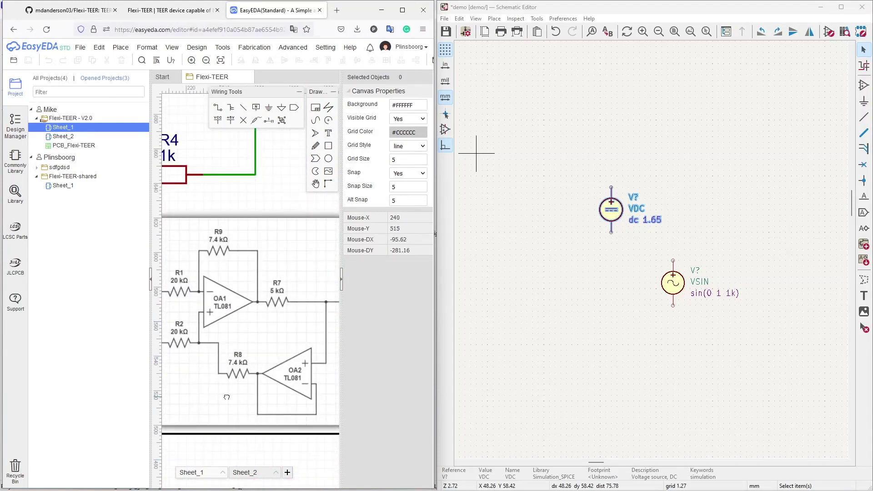
right_click_drag(219, 398, 278, 378)
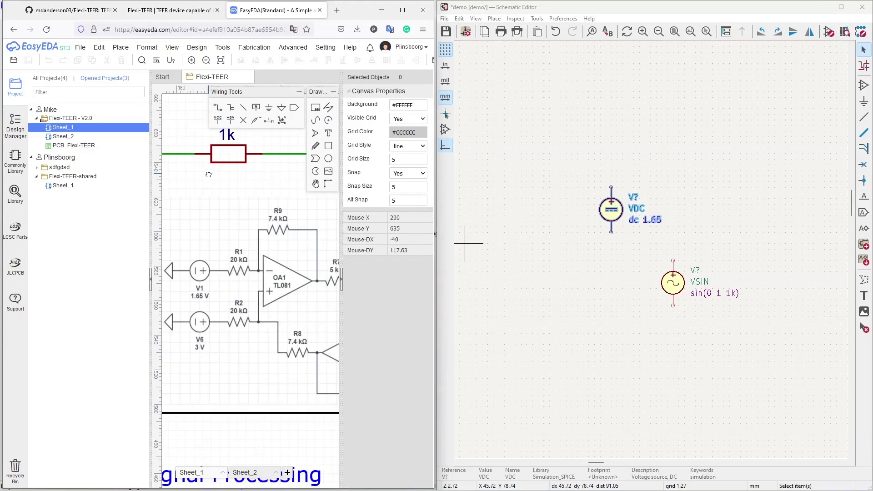
right_click_drag(235, 231, 375, 225)
left_click(217, 244)
scroll(217, 243, "down", 5)
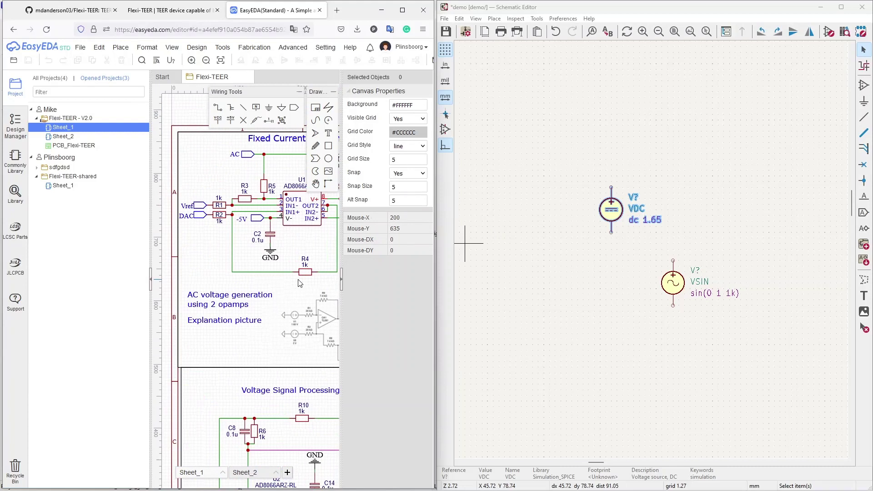
left_click(196, 216)
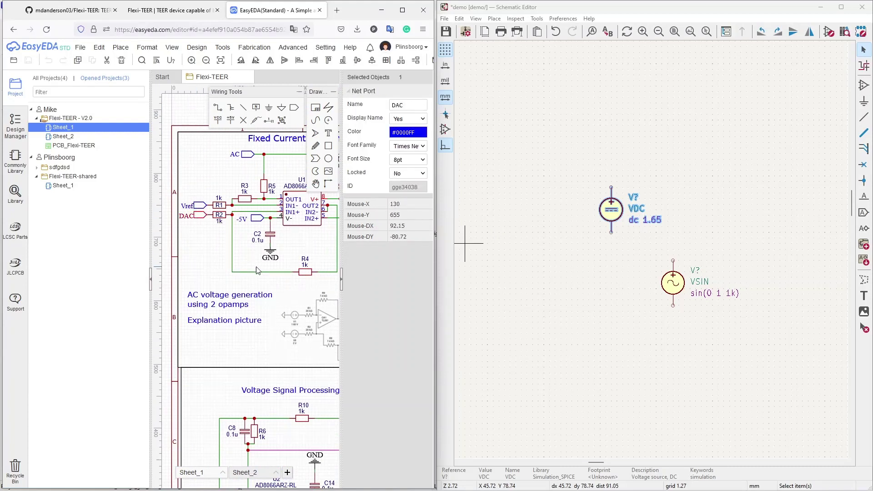
right_click_drag(263, 266, 206, 165)
scroll(246, 217, "up", 5)
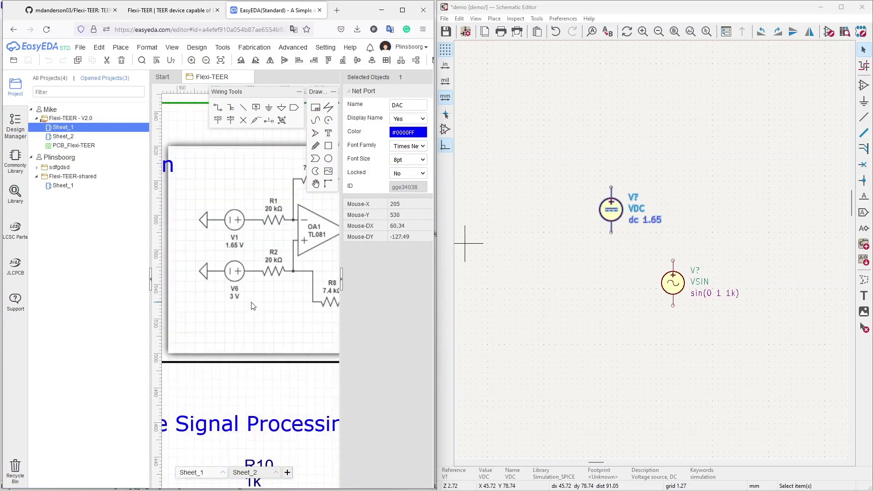
- Give the VSIN source amplitude 1.65 and DC offset 1.65 in its Spice Model settings
left_click(674, 285)
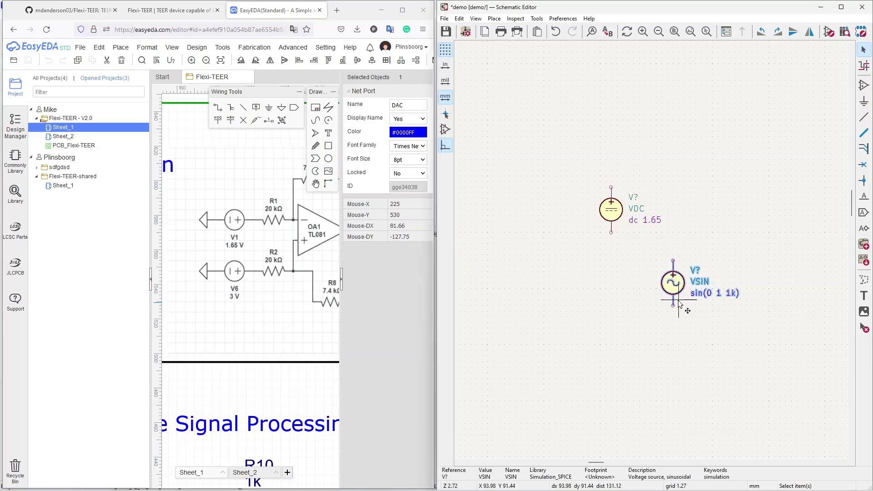
double_click(674, 283)
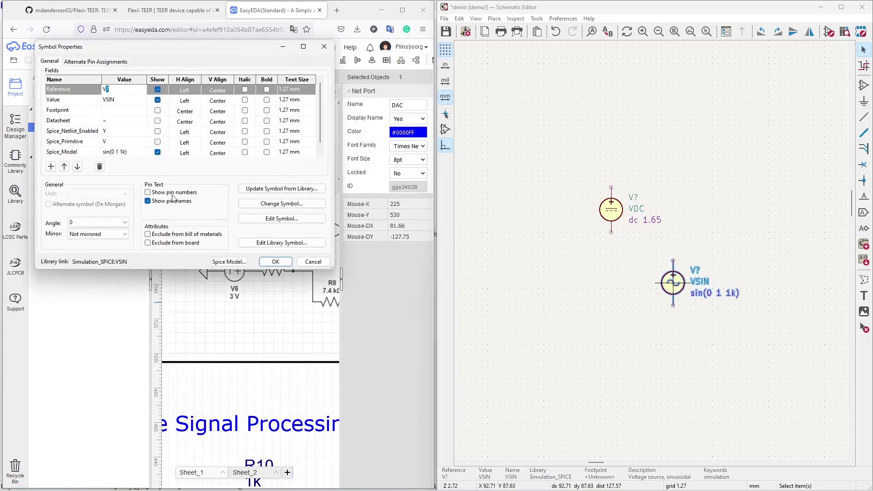
left_click(229, 262)
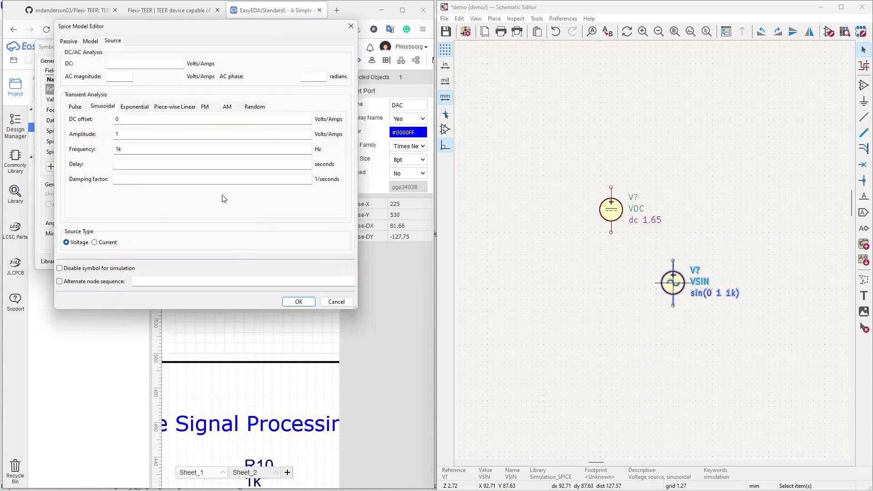
left_click(123, 136)
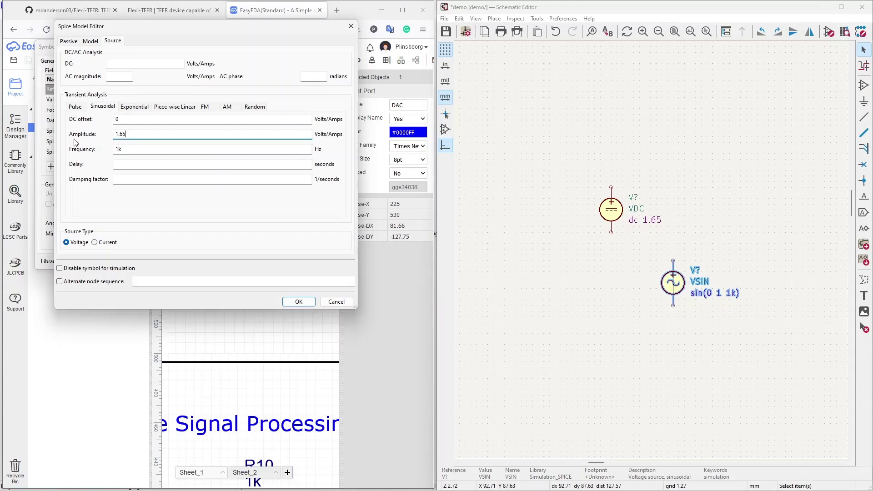
left_click_drag(121, 120, 109, 123)
type("1.65")
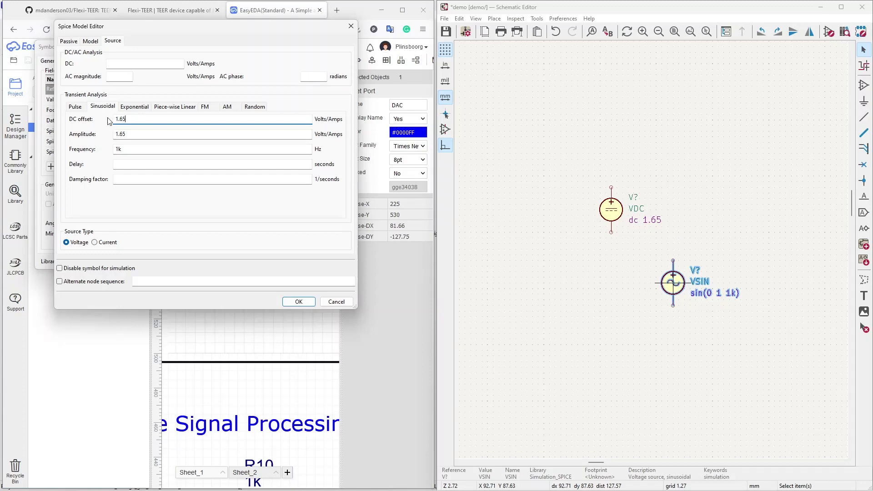
left_click(298, 302)
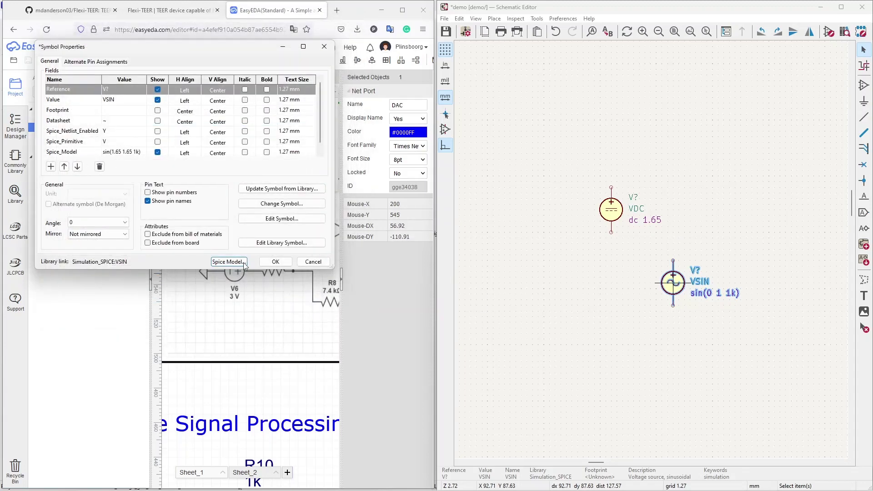
- Apply the VSIN model and place a 0 simulation ground on VSIN's bottom pin
left_click(274, 260)
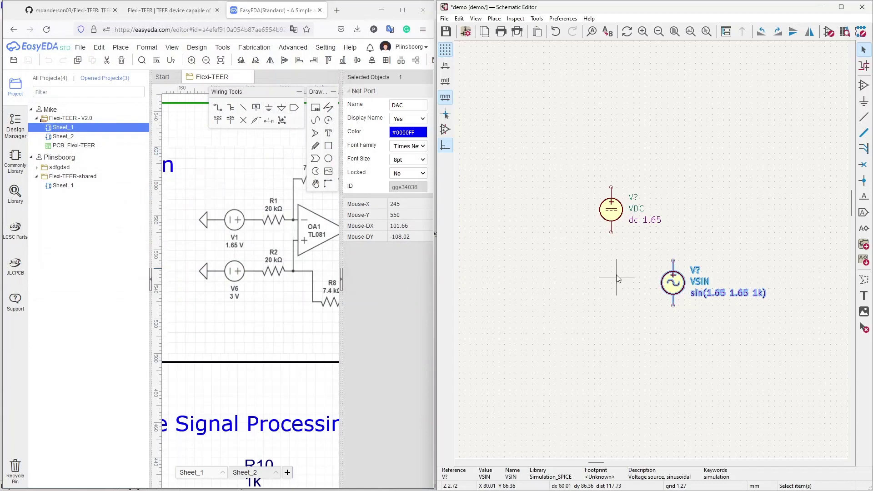
key("a")
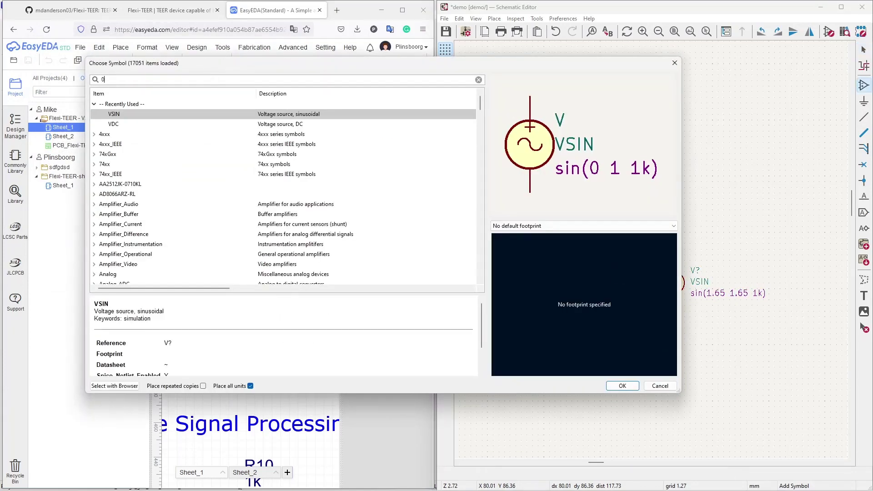
double_click(115, 114)
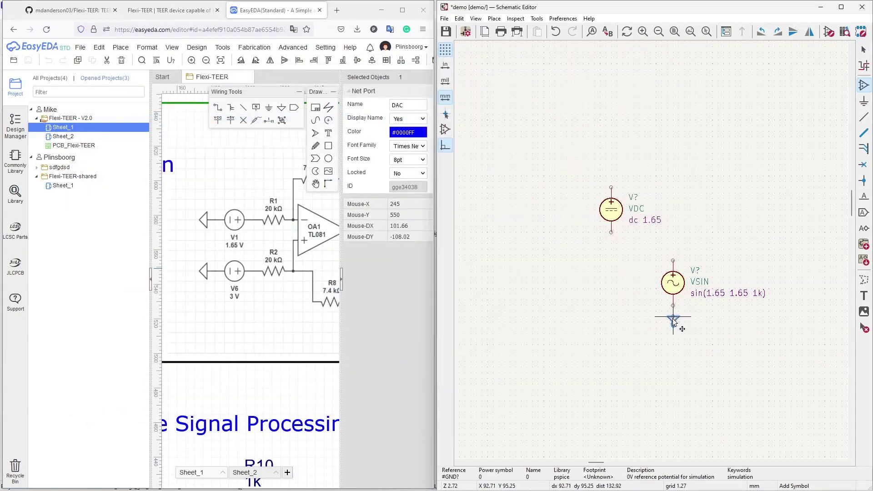
left_click(674, 306)
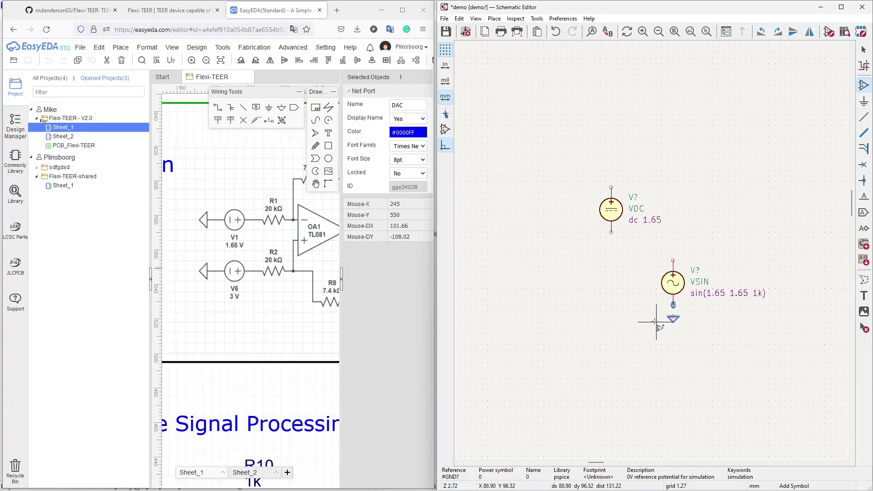
key("Escape")
key("w")
key("Escape")
- Duplicate the ground onto VDC's bottom pin with Ctrl+D, then reopen the symbol chooser
left_click(673, 318)
key("ctrl+d")
left_click(624, 248)
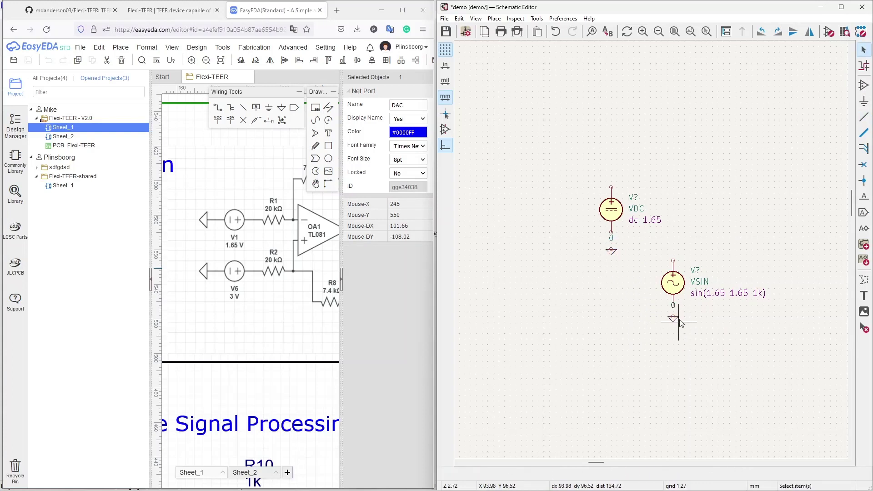
key("w")
key("Escape")
left_click(612, 241)
key("Escape")
key("a")
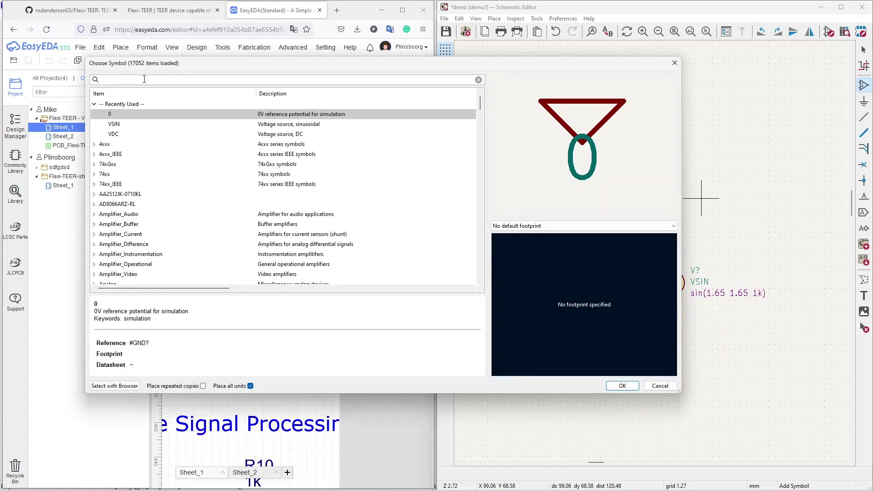
- Place a generic R resistor, rotated horizontal, above the VDC source
type("r")
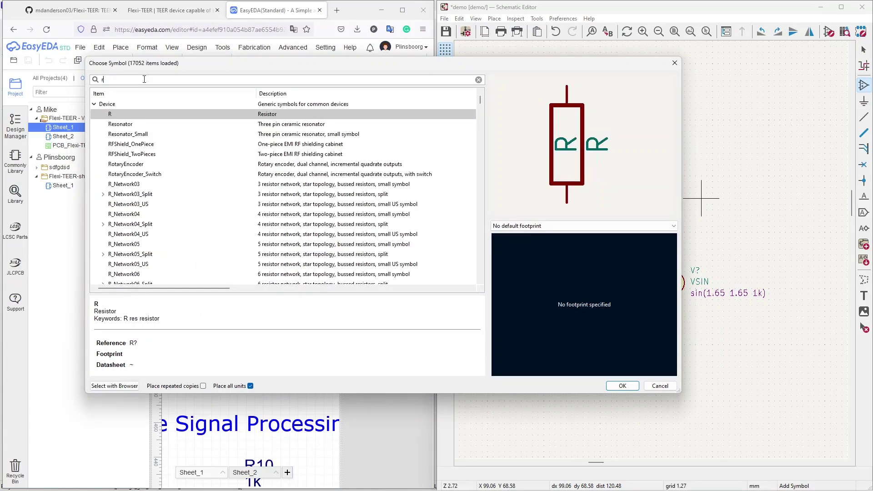
double_click(118, 114)
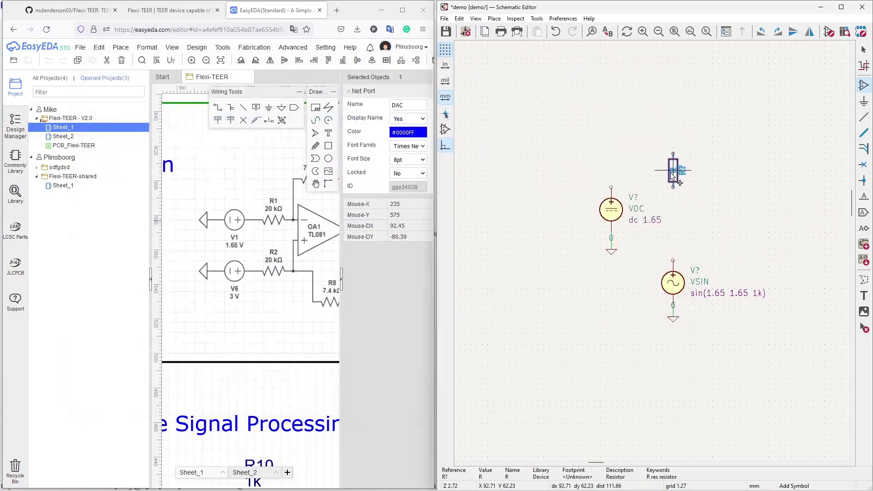
key("r")
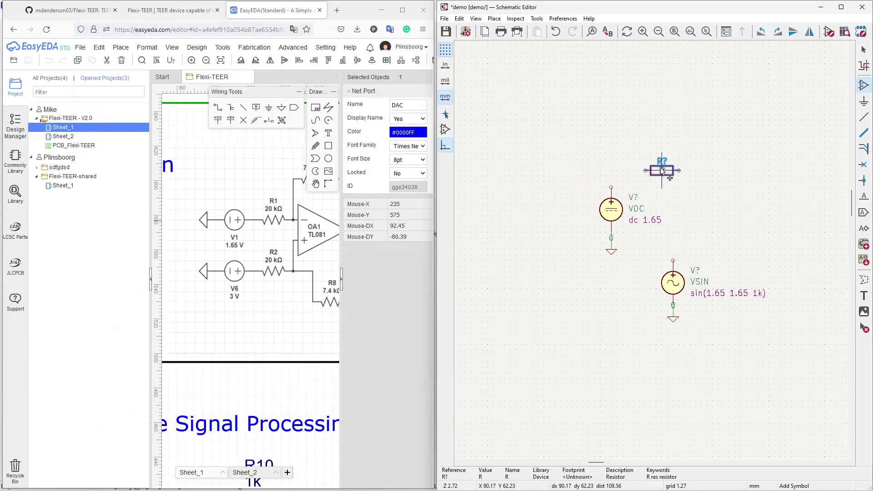
left_click(662, 171)
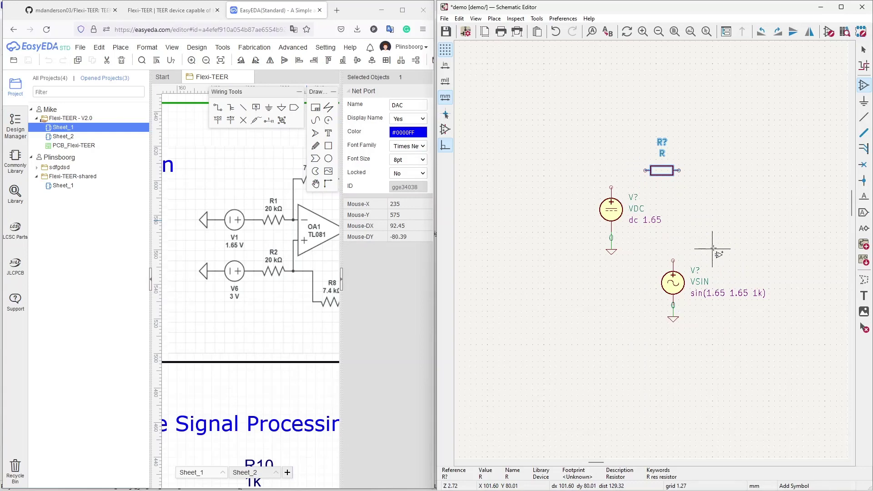
- Place a second horizontal R resistor to the right of the VDC source
left_click(706, 215)
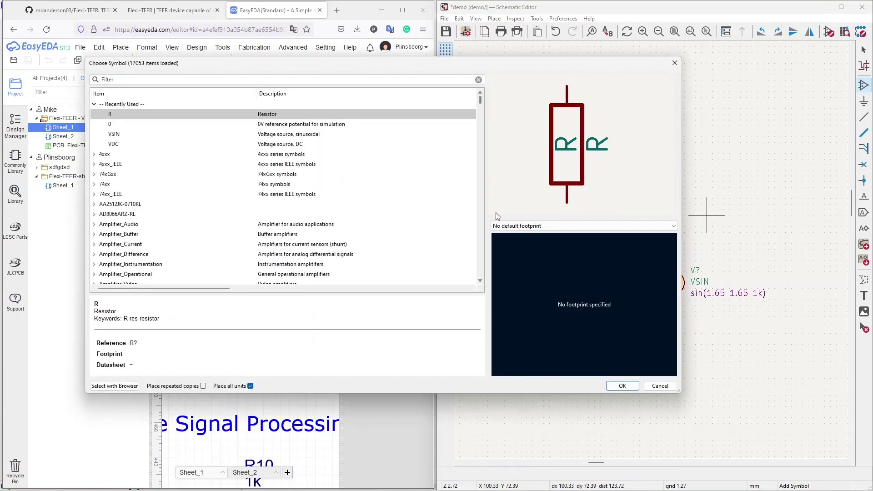
left_click(621, 385)
key("r")
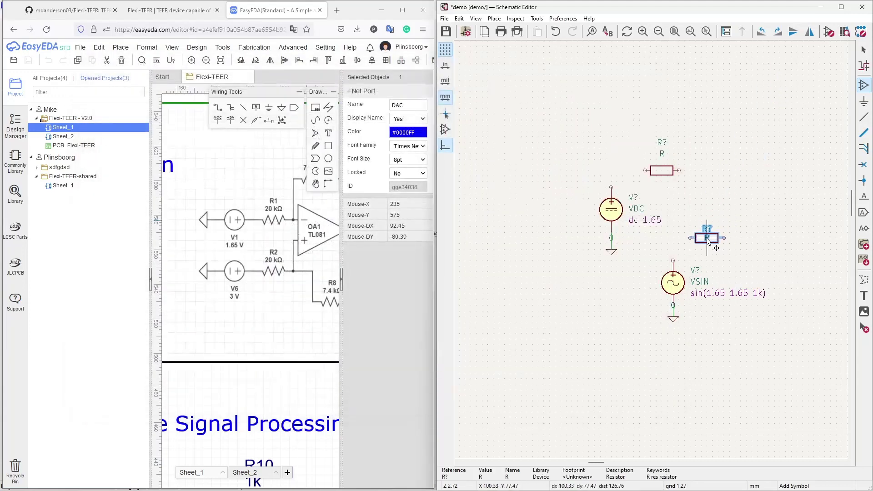
left_click(707, 238)
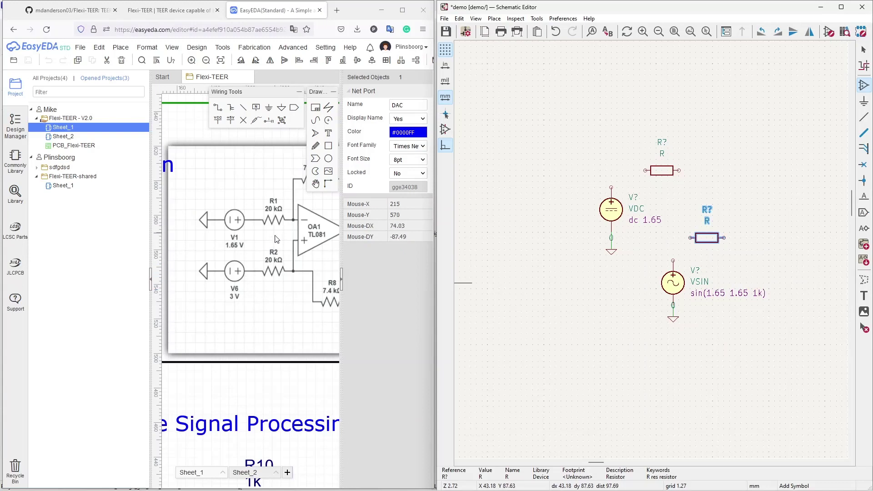
right_click_drag(280, 244, 229, 241)
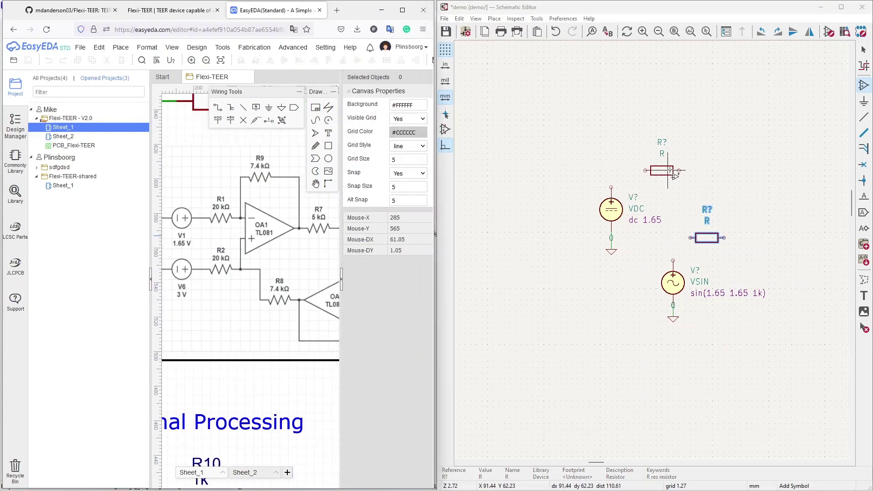
- Set the upper resistor's value to 20k in its properties
left_click(672, 176)
key("Escape")
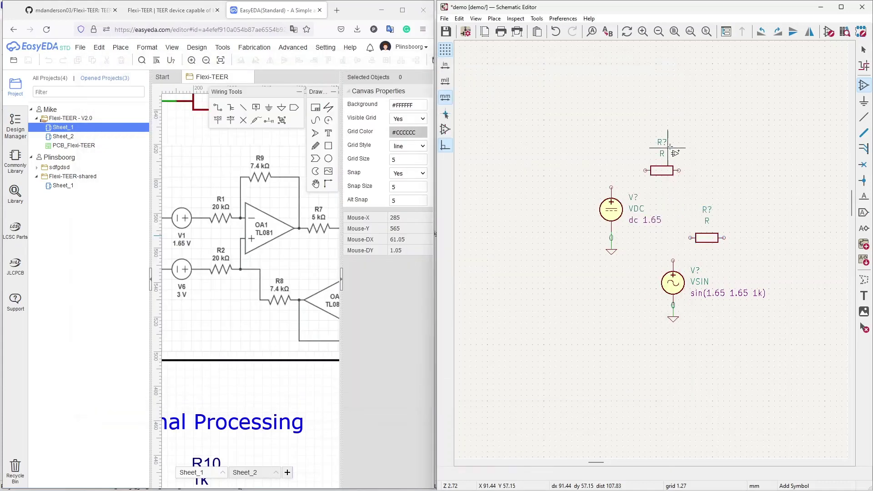
double_click(668, 173)
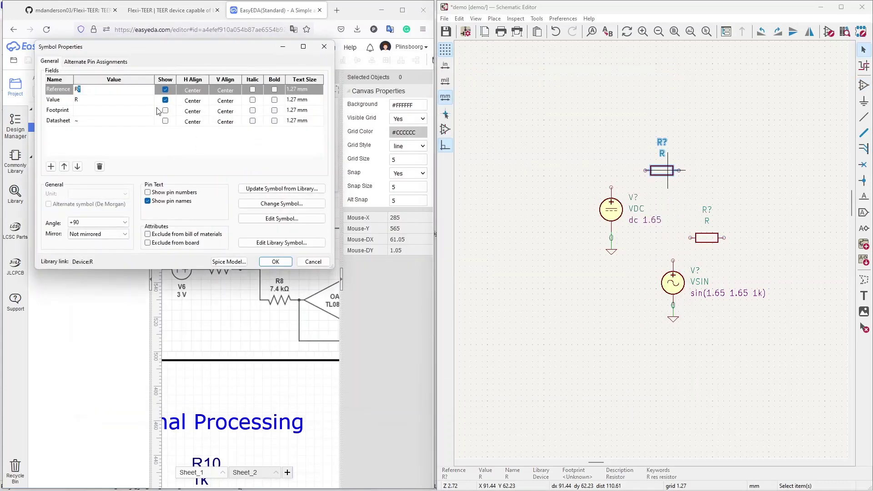
left_click(91, 101)
type("20k")
key("Return")
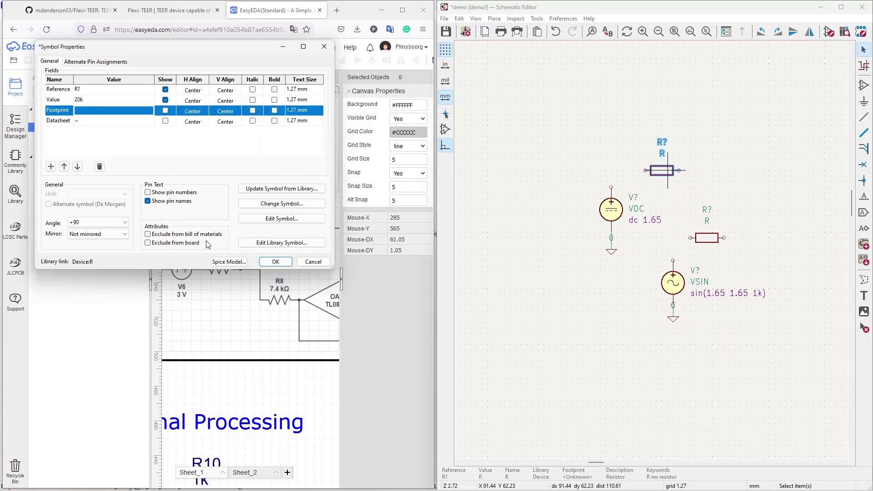
left_click(275, 262)
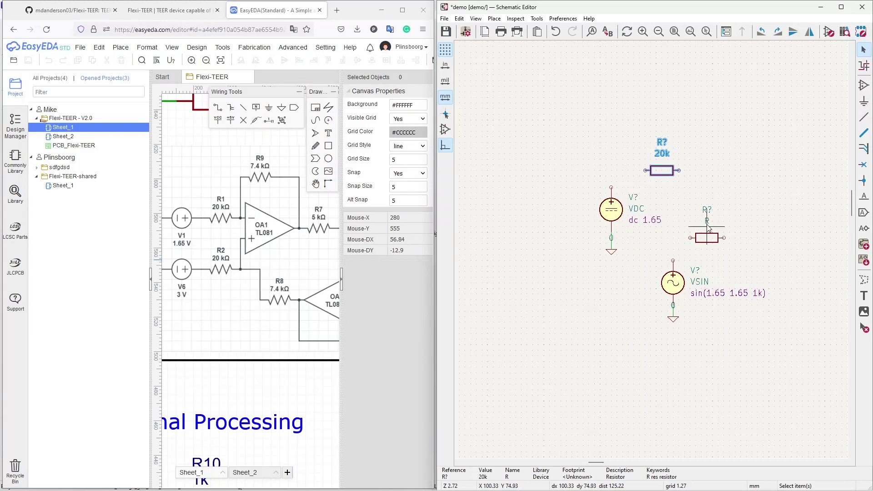
- Set the second resistor's value to 20k by editing its value text
left_click(707, 221)
double_click(707, 221)
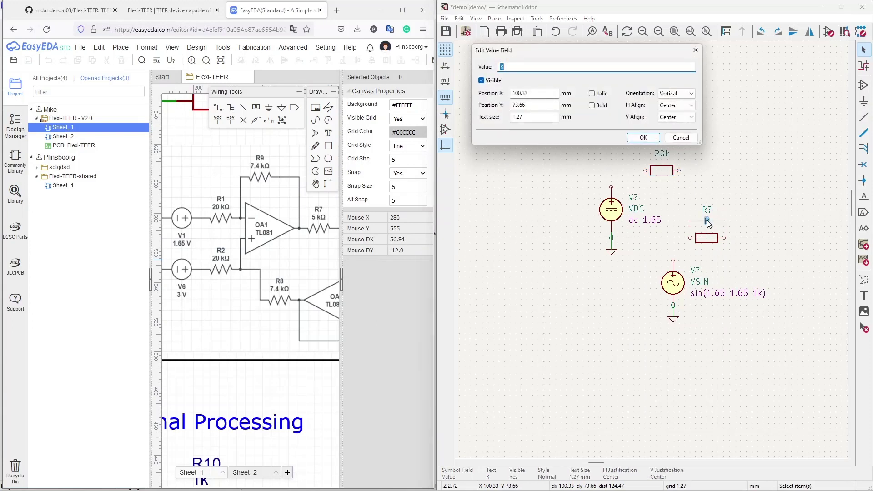
key("Return")
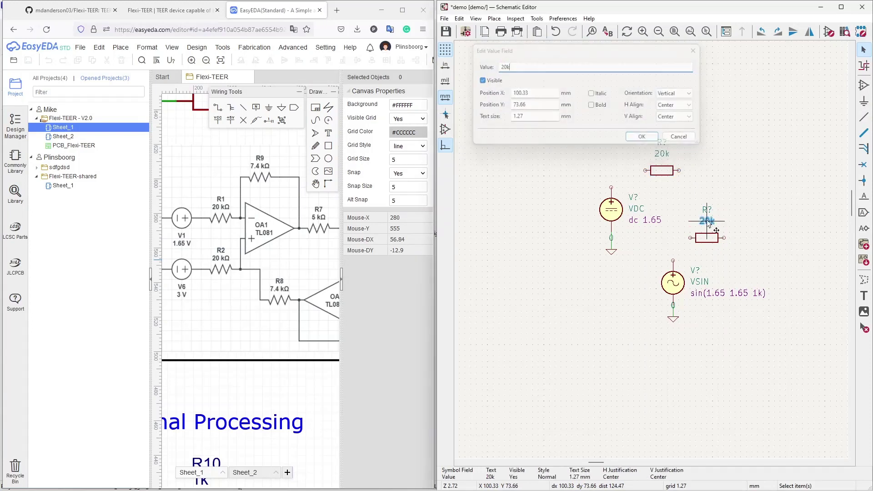
scroll(745, 262, "down", 1)
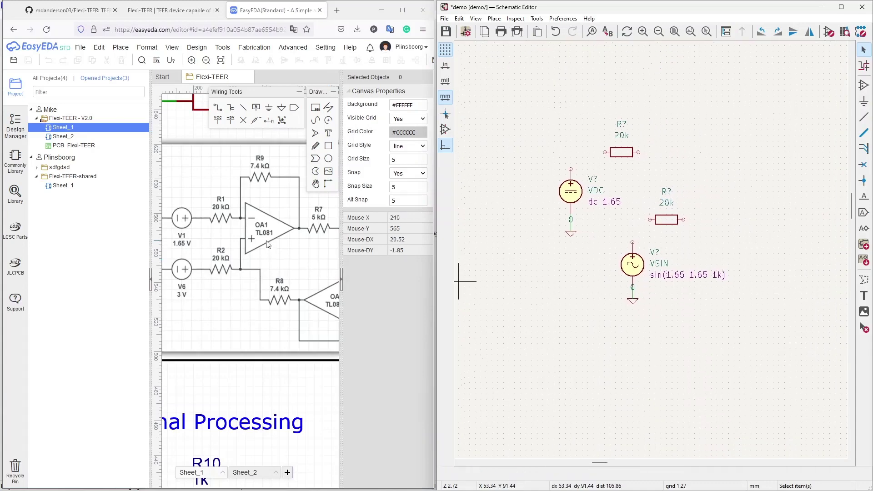
scroll(720, 214, "right", 2)
scroll(720, 216, "right", 1)
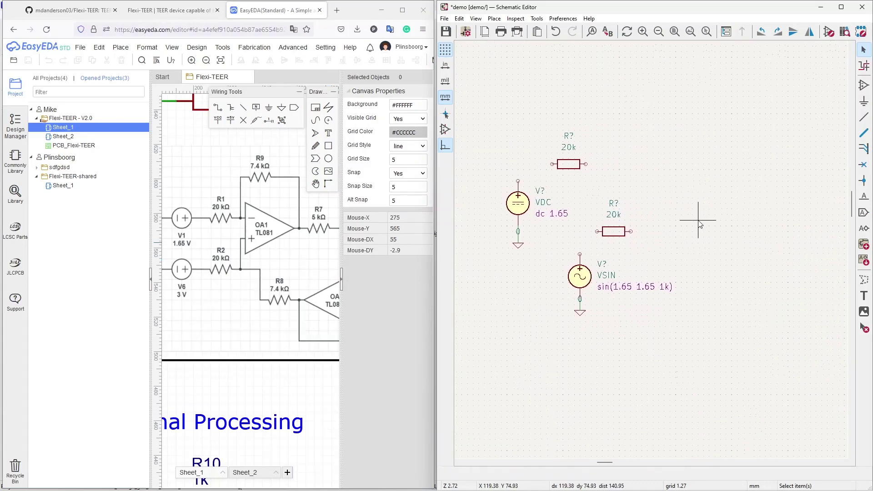
- Search 'spice' in the symbol chooser and select the Simulation_SPICE OPAMP symbol
key("a")
left_click(684, 187)
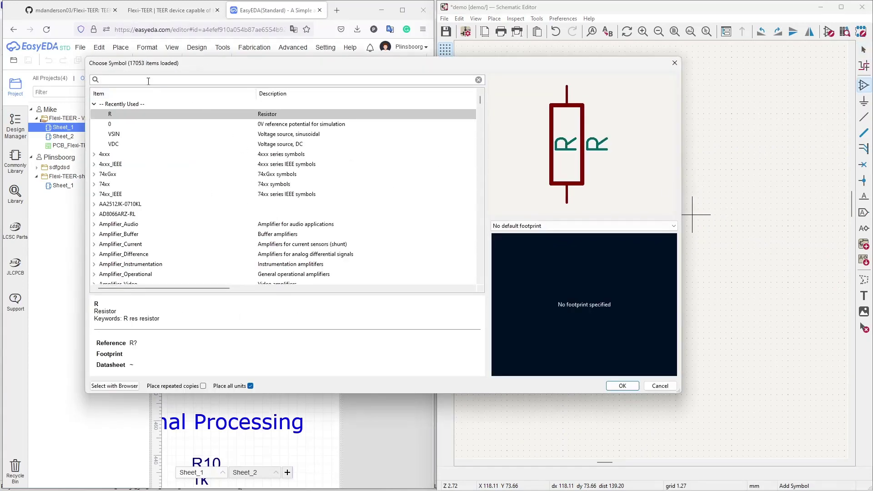
type("spice")
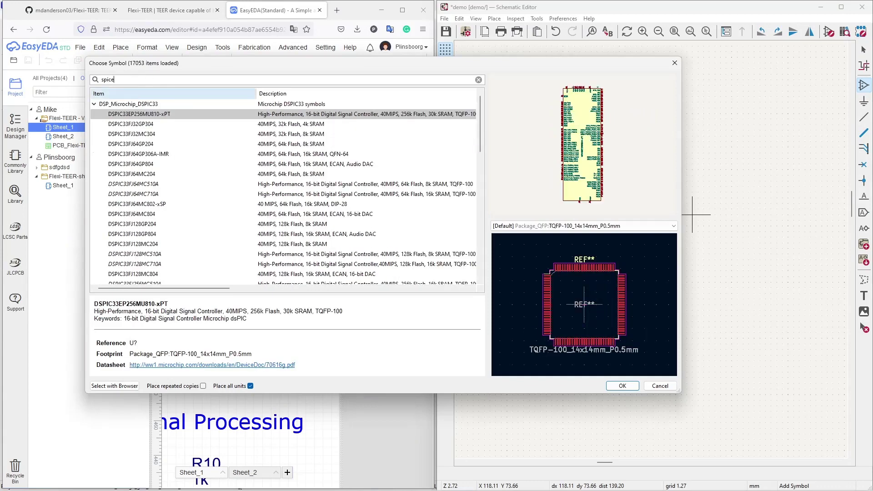
scroll(141, 157, "down", 2)
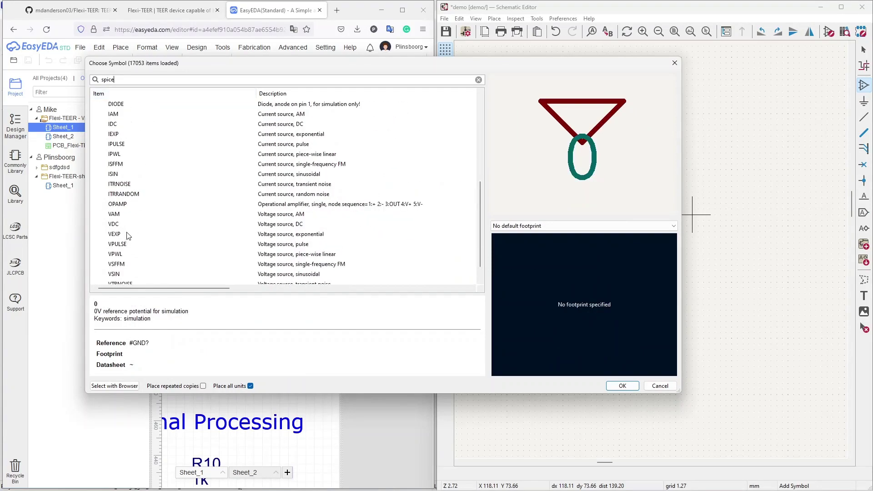
left_click(122, 137)
scroll(136, 174, "down", 1)
left_click(129, 185)
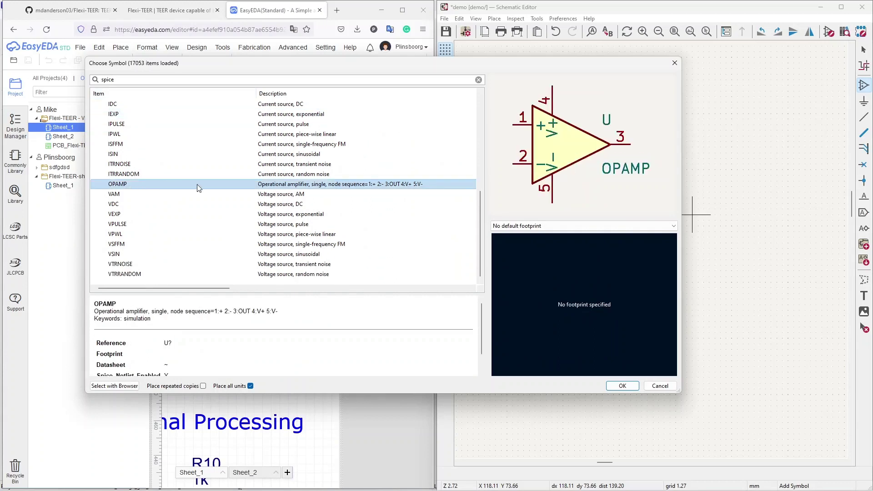
- Place the OPAMP right of the upper 20k resistor, then view the reference AD8066ARZ-RL op-amp
left_click(622, 386)
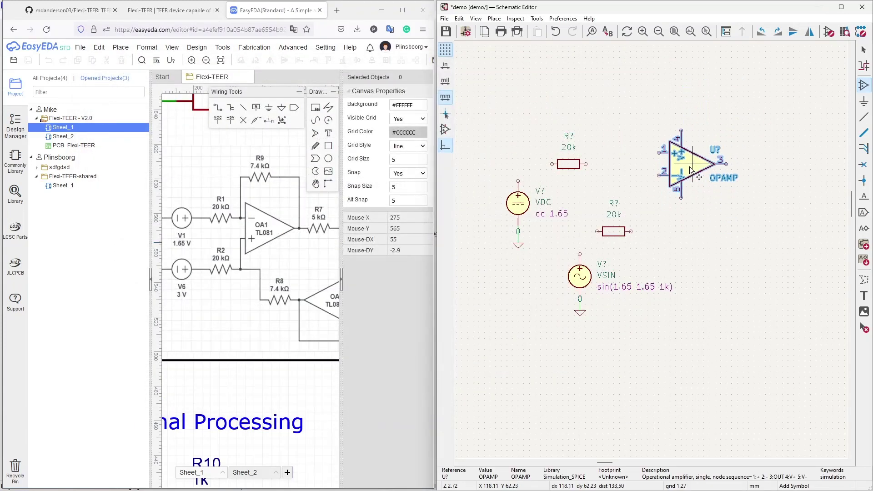
left_click(696, 174)
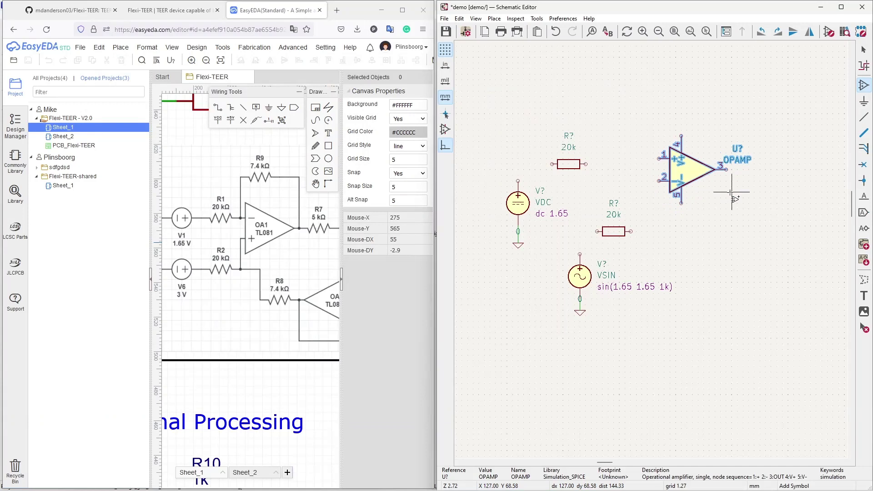
key("Escape")
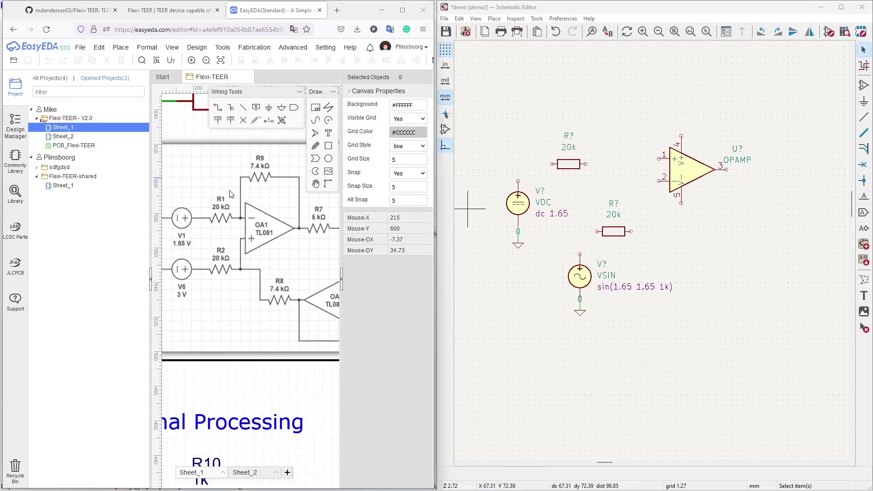
right_click_drag(231, 193, 293, 285)
right_click_drag(218, 153, 258, 306)
right_click_drag(322, 207, 242, 288)
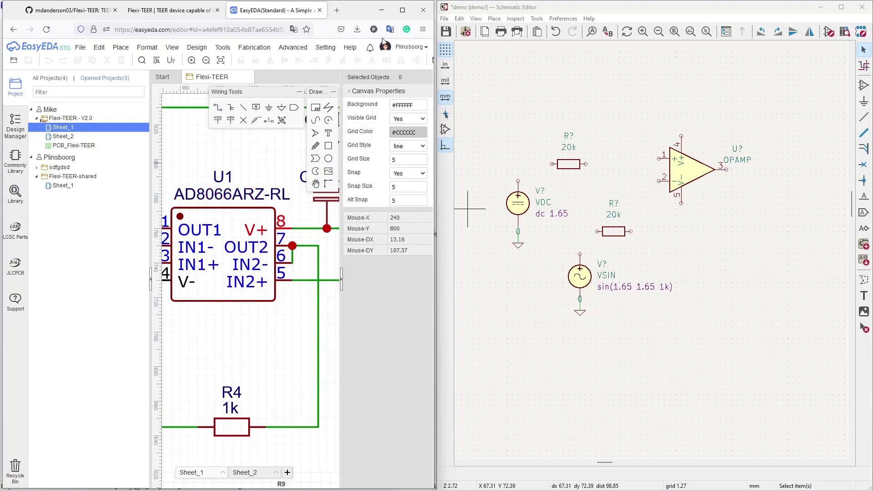
- Search Google for 'ad8066 spice model' in a new Firefox tab
left_click(402, 10)
left_click(318, 10)
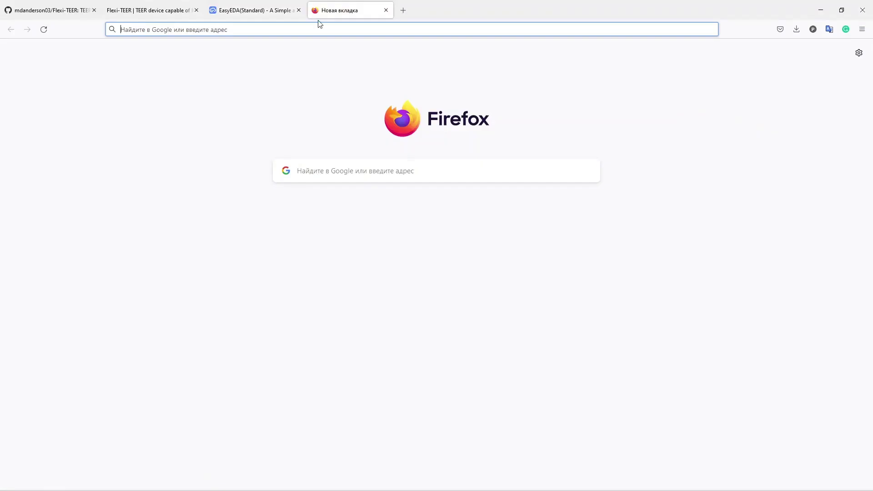
left_click(323, 31)
type("adafruit.com/")
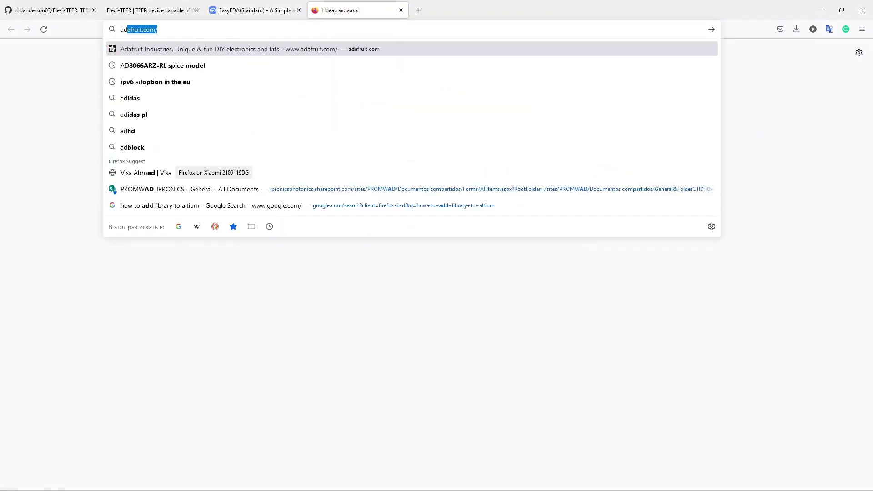
left_click(248, 9)
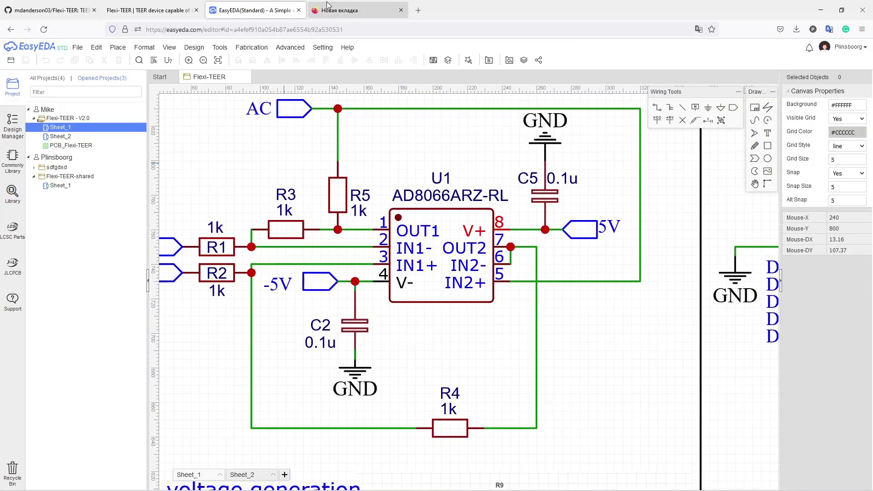
left_click(328, 7)
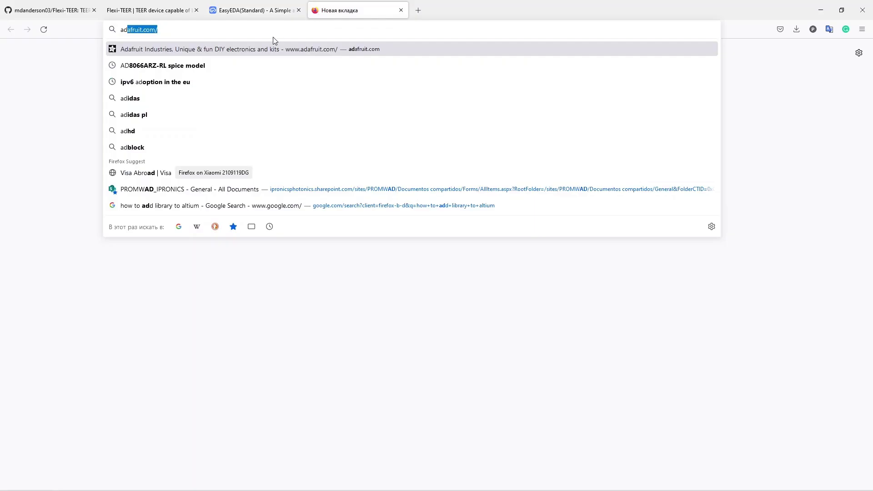
type("8066")
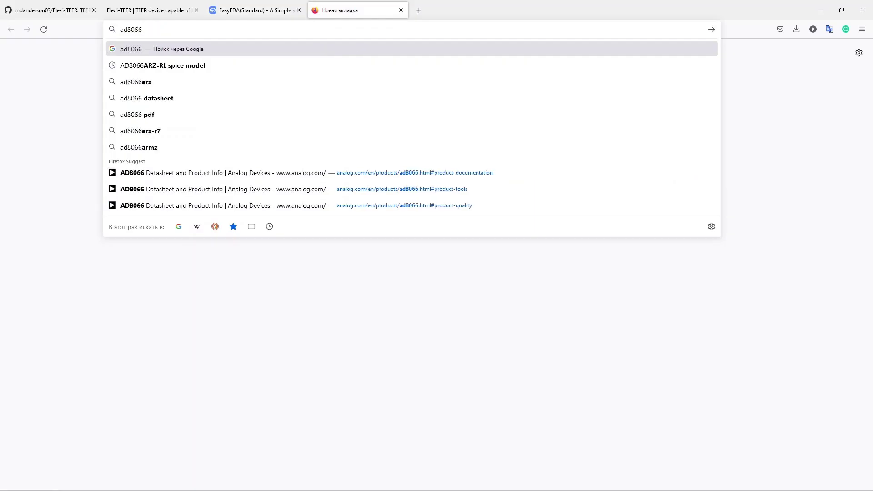
type("spic")
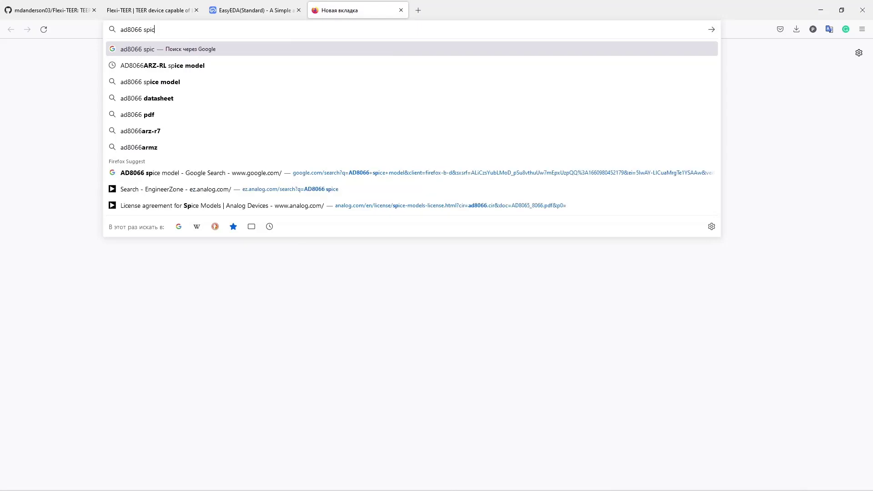
type("e moce")
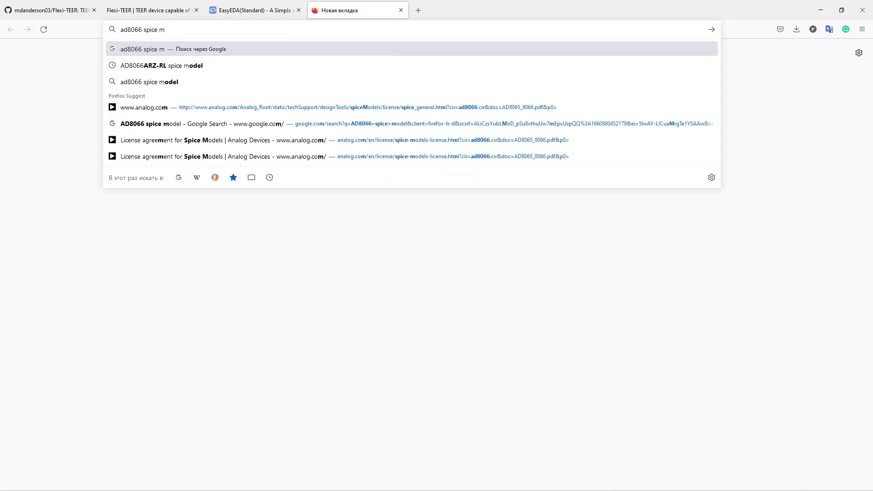
key("BackSpace")
key("BackSpace")
type("del")
key("Return")
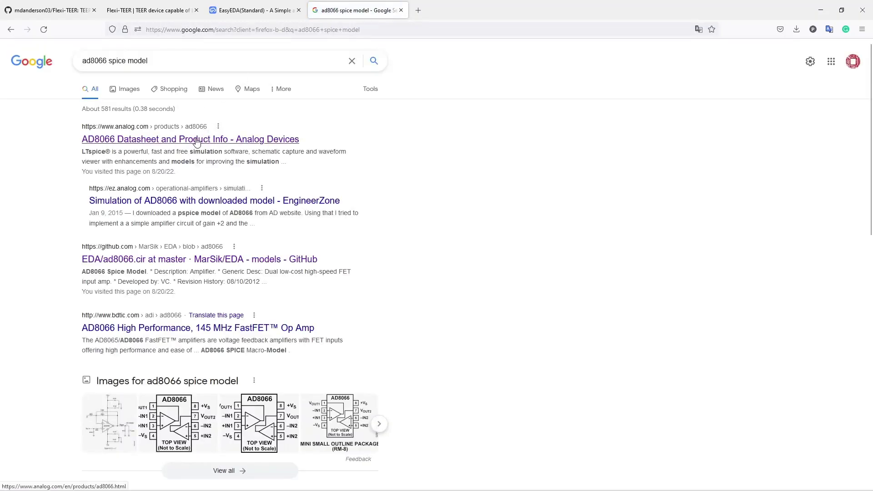
- Open the Analog Devices AD8066 product page in a new tab
middle_click(196, 140)
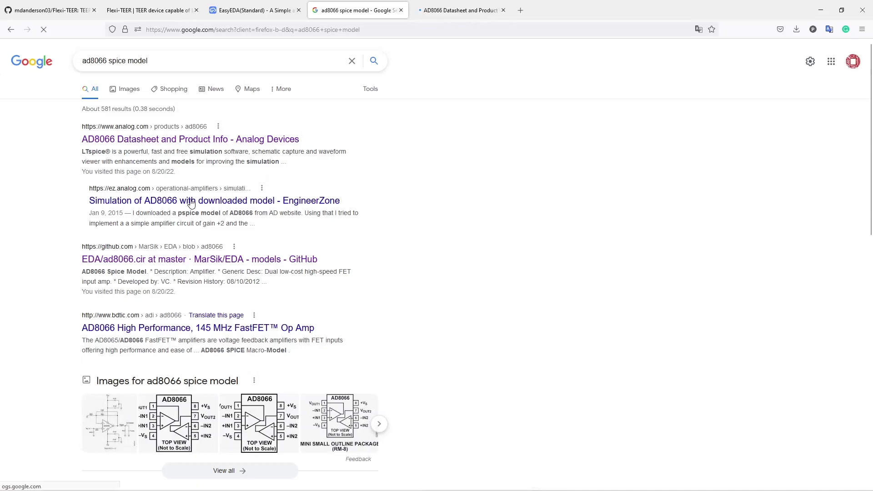
left_click_drag(74, 263, 187, 268)
left_click(457, 10)
scroll(392, 204, "down", 2)
scroll(392, 203, "down", 4)
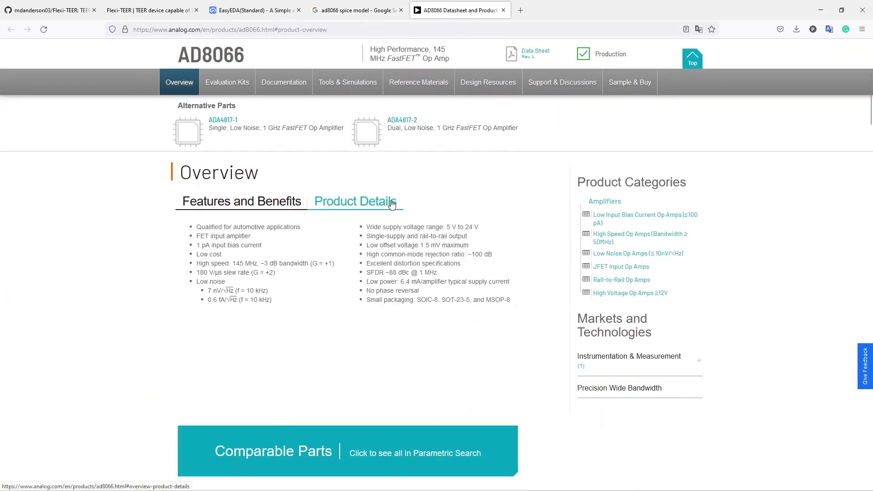
scroll(392, 203, "up", 4)
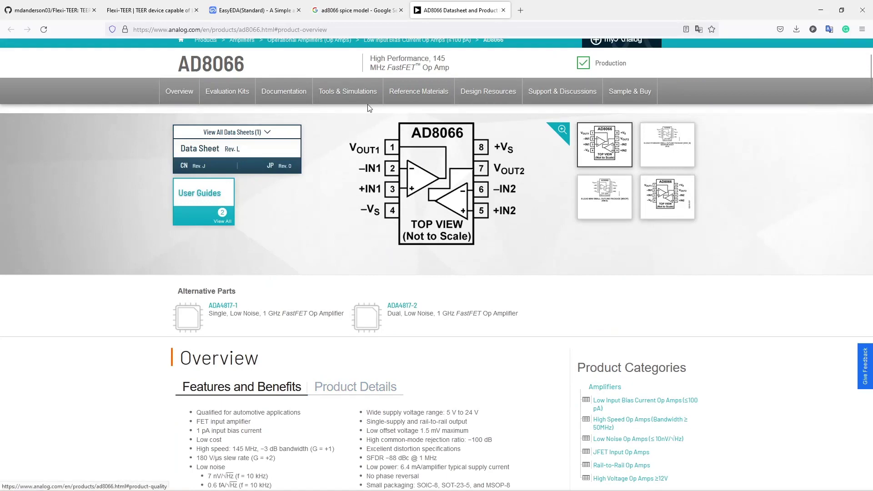
- Check the Tools & Simulations section's LTspice models for AD8066, then return to the search results
left_click(353, 97)
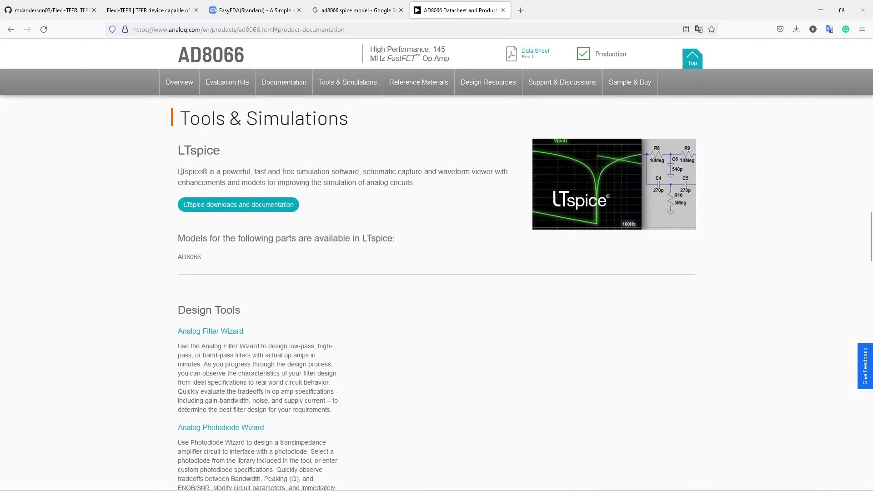
left_click_drag(180, 171, 313, 172)
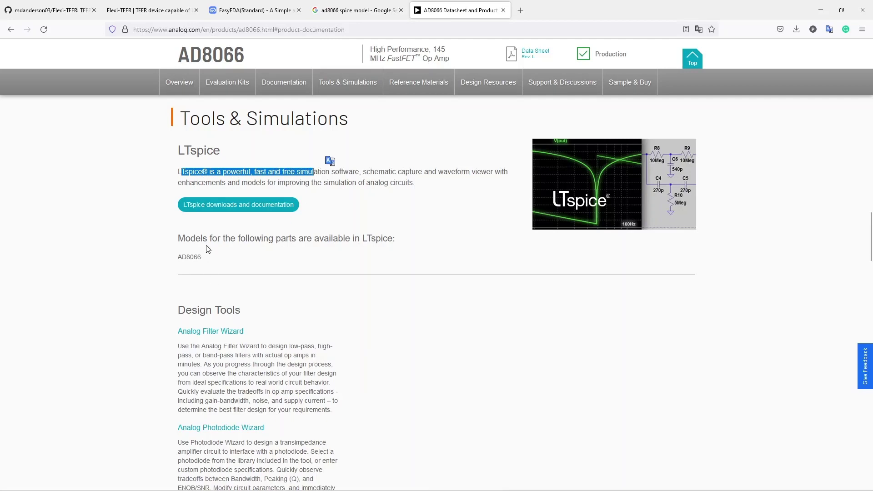
left_click_drag(196, 238, 375, 238)
double_click(185, 257)
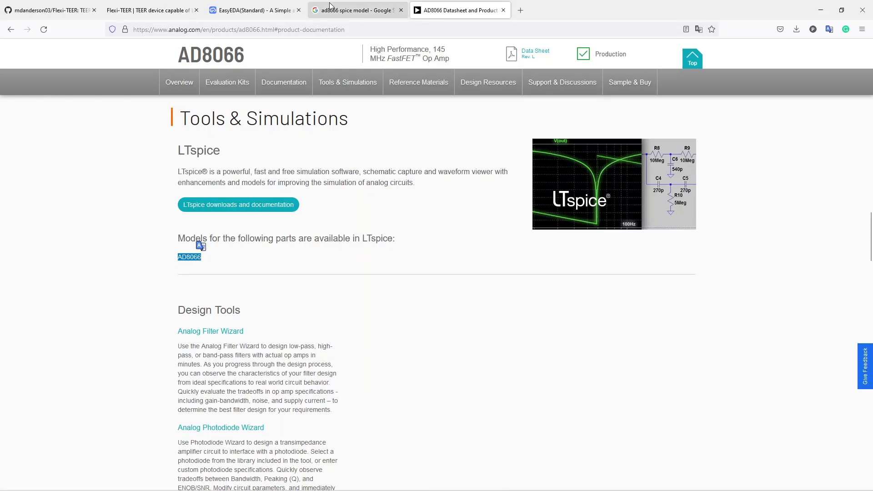
left_click(355, 10)
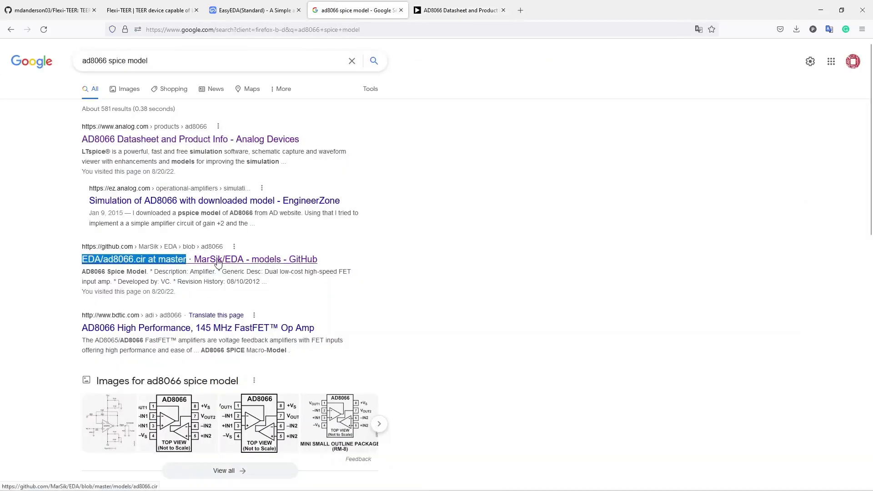
- Open the EngineerZone AD8066 simulation thread and review its posted model text
middle_click(237, 203)
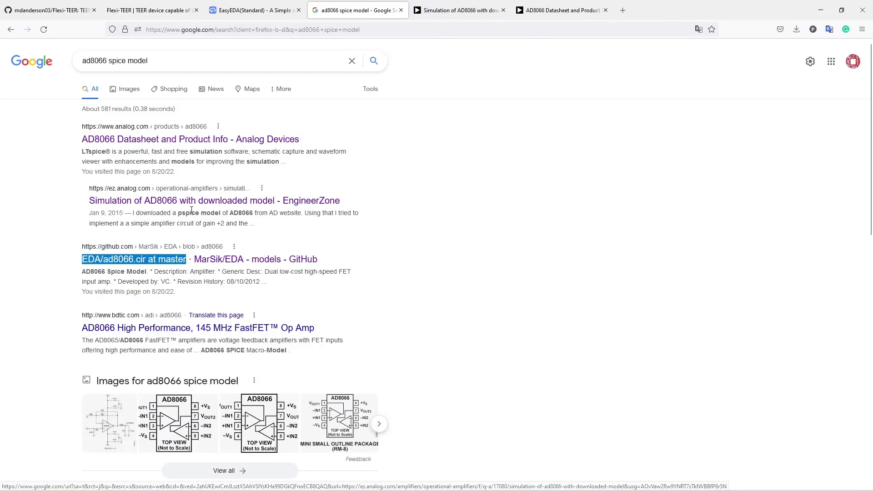
left_click(457, 10)
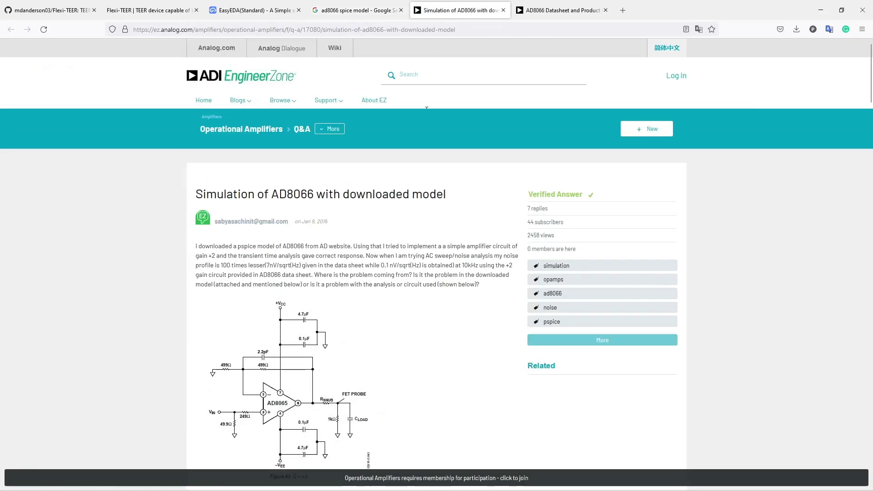
scroll(263, 173, "down", 7)
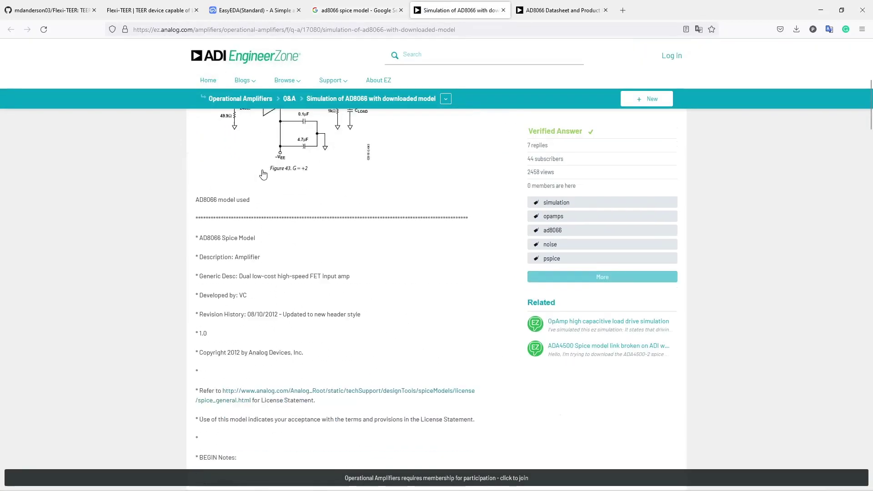
scroll(300, 186, "up", 2)
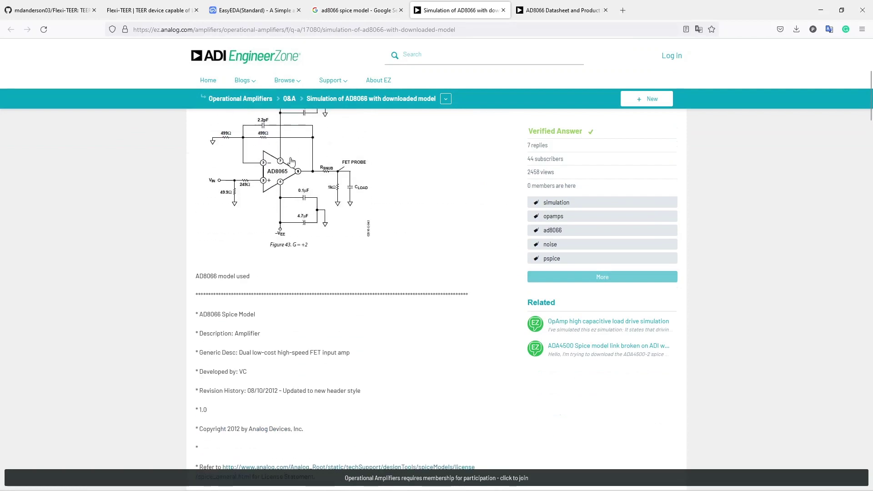
scroll(285, 176, "down", 3)
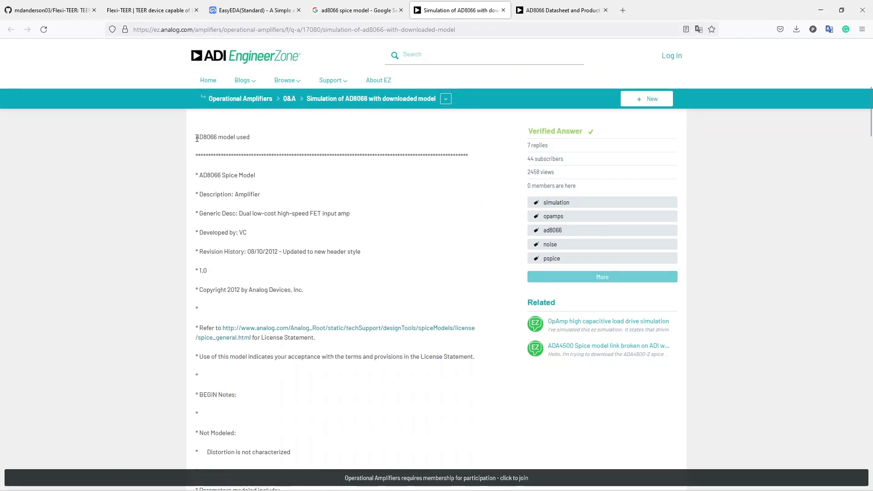
left_click_drag(198, 139, 286, 341)
scroll(280, 266, "down", 3)
scroll(280, 265, "down", 8)
left_click(353, 12)
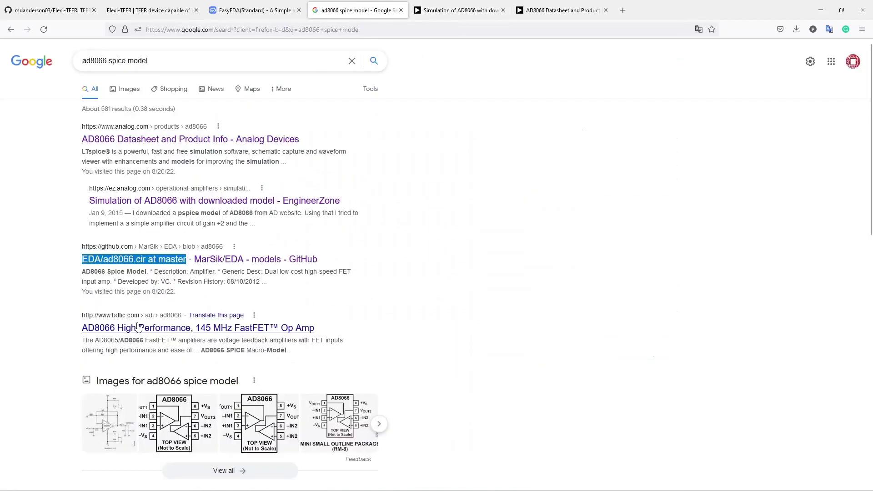
- Open the GitHub ad8066.cir file in a new tab and review its netlist
middle_click(168, 262)
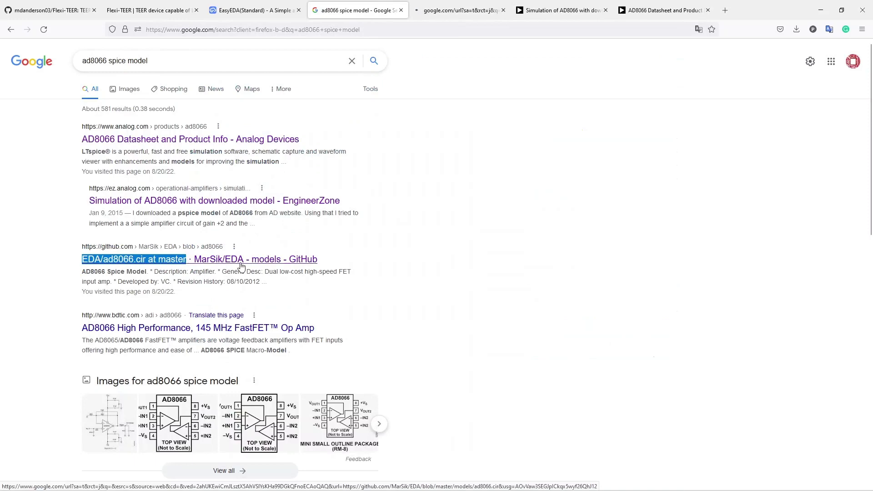
key("ctrl+Tab")
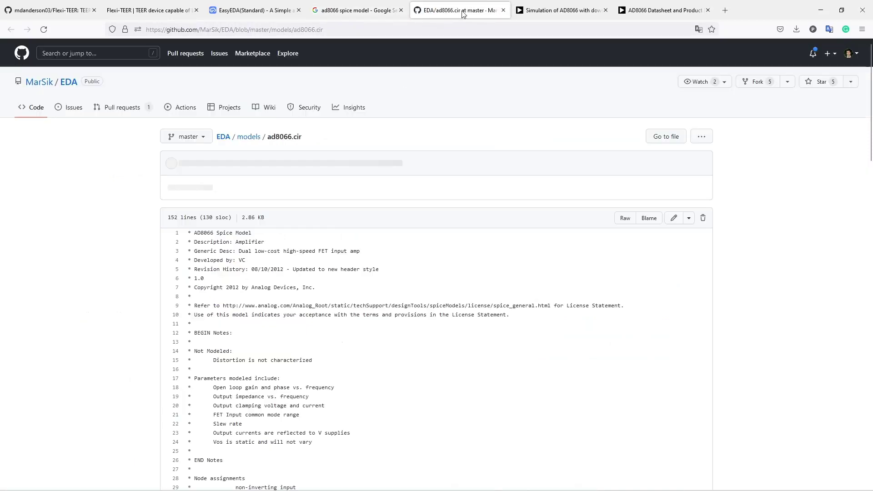
scroll(230, 253, "down", 2)
scroll(235, 184, "down", 4)
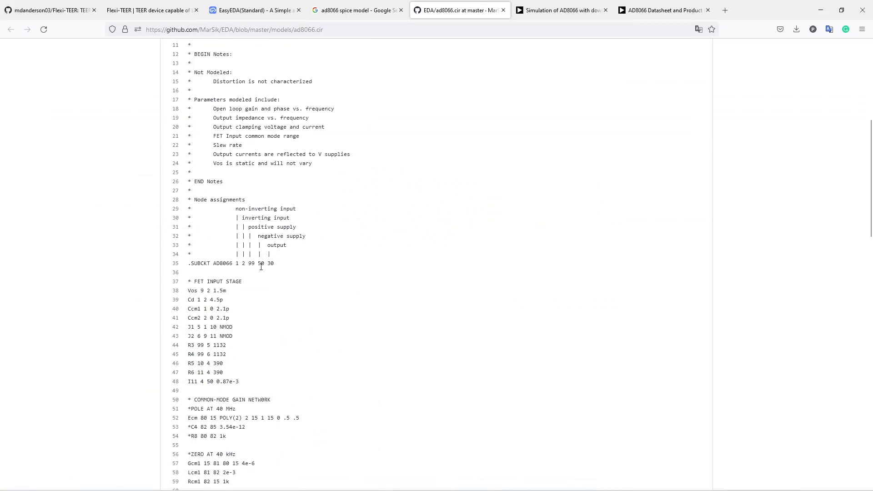
scroll(264, 250, "up", 8)
key("ctrl+Tab")
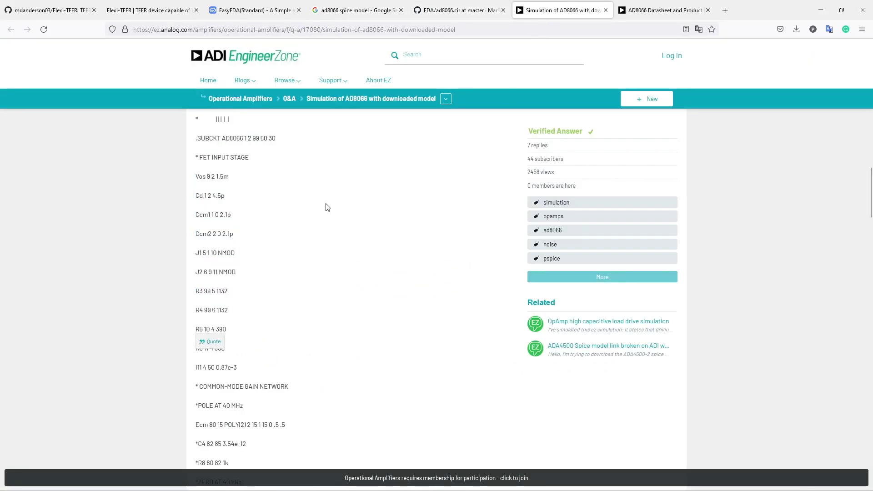
scroll(326, 209, "up", 10)
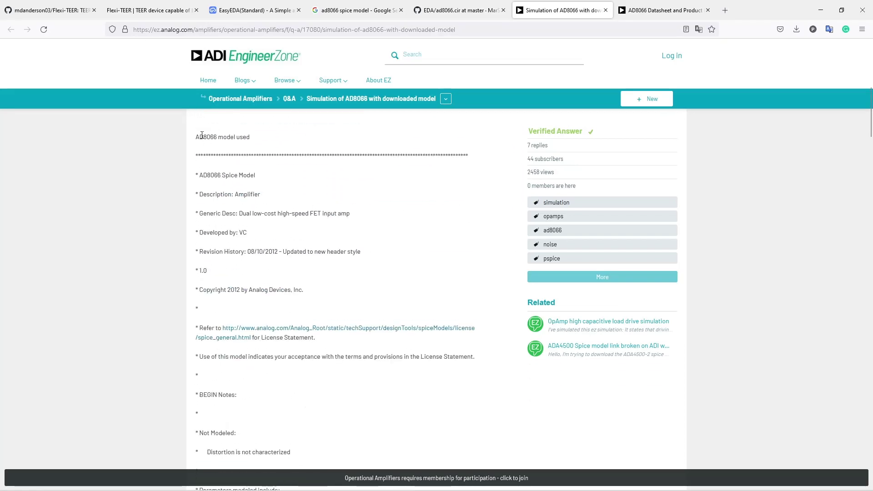
scroll(201, 134, "up", 2)
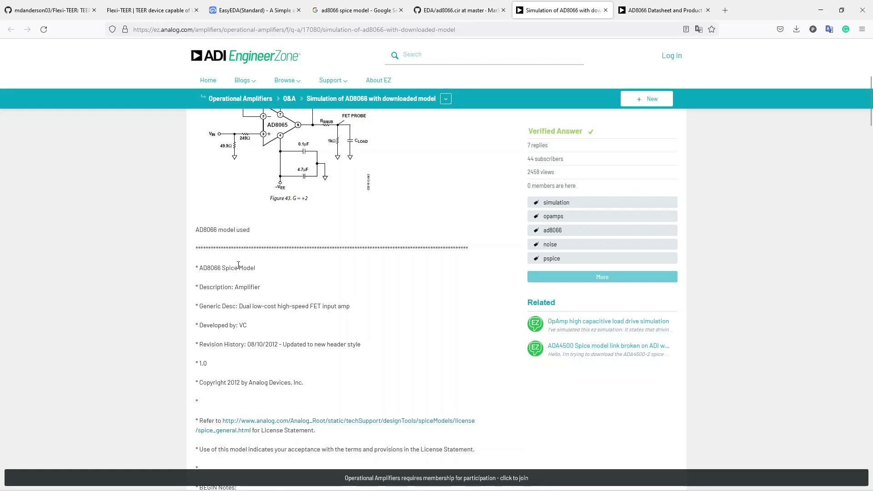
- Create a new text document in the demo project folder
key("alt+Tab")
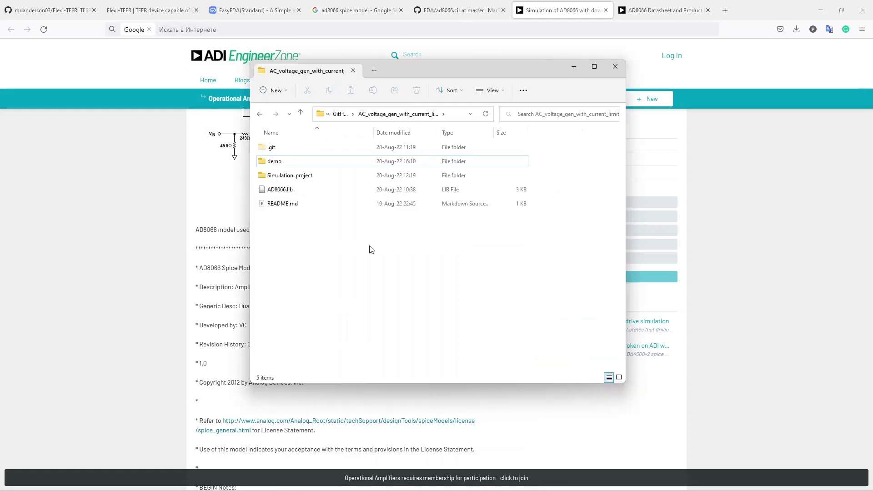
double_click(292, 162)
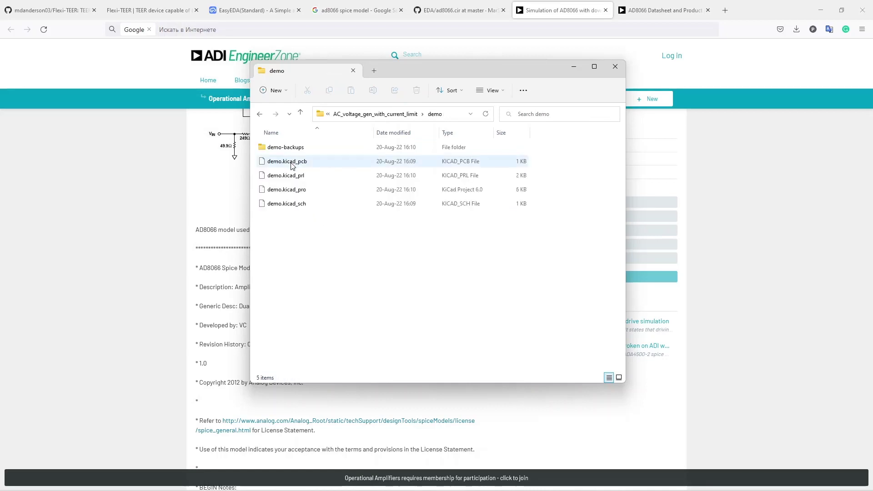
right_click(293, 227)
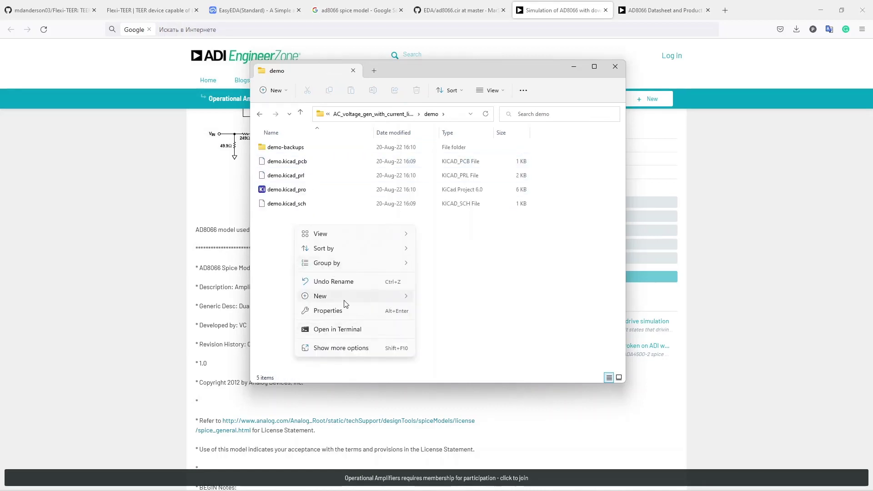
mouse_move(351, 300)
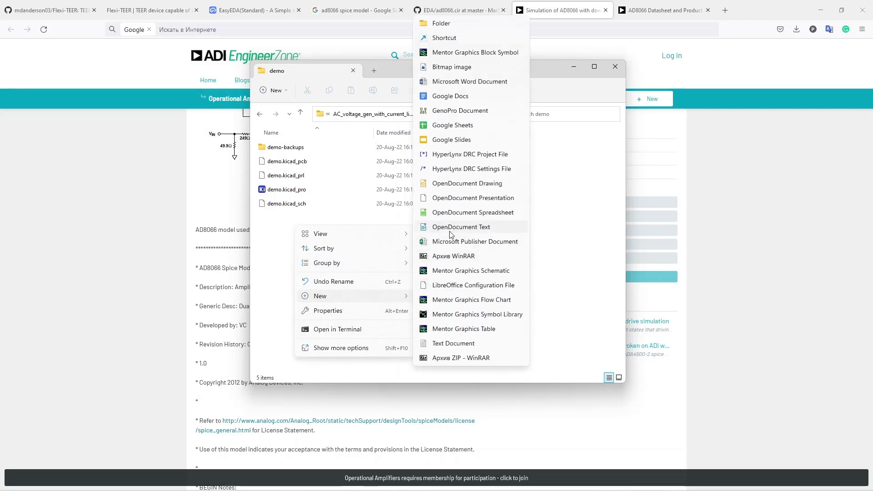
left_click(443, 344)
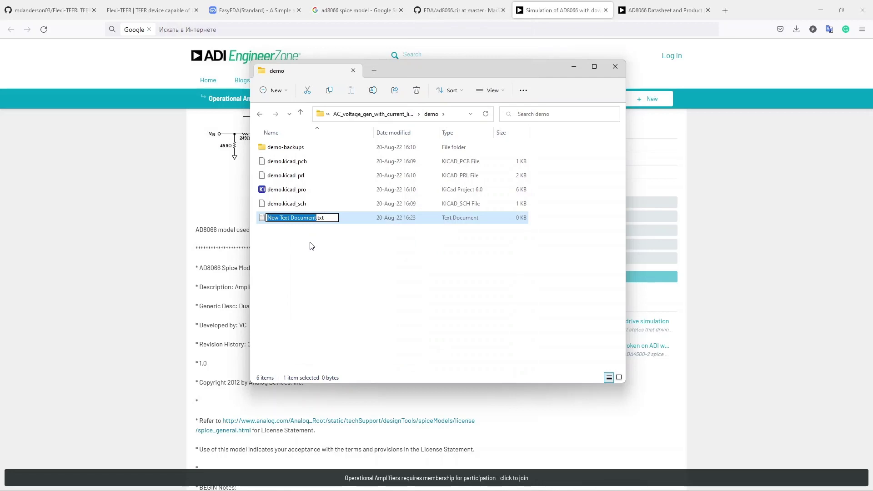
- Rename the new text document to AD8066.txt using the name copied from the forum post
left_click(309, 245)
left_click(212, 229)
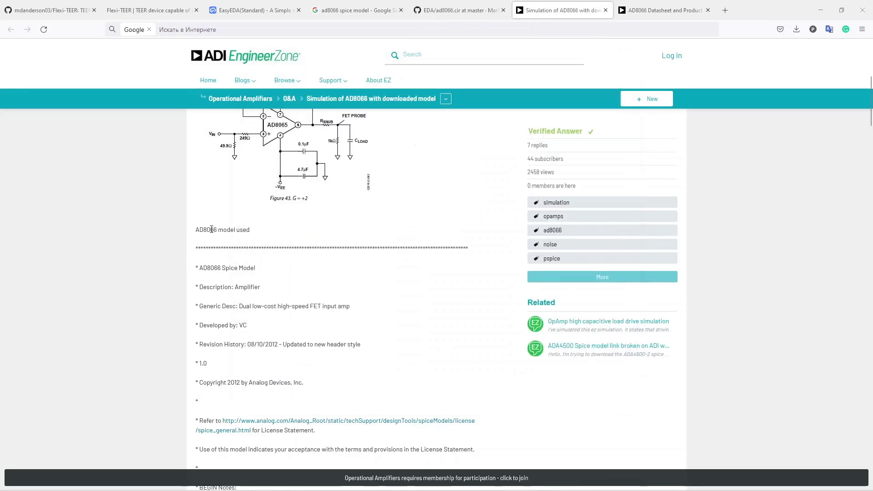
double_click(211, 229)
key("ctrl+c")
key("alt+Tab")
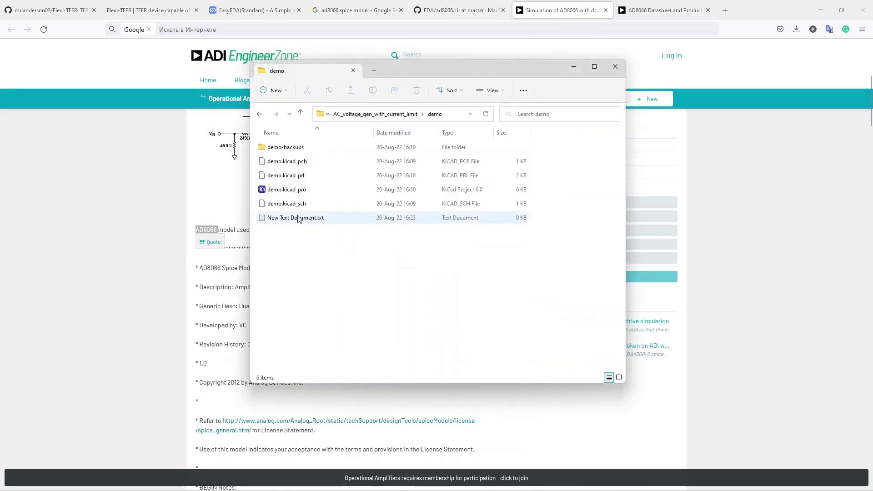
left_click(298, 219)
key("F2")
key("ctrl+v")
key("Return")
- Select the full AD8066 SPICE model text in the forum post
left_click(186, 253)
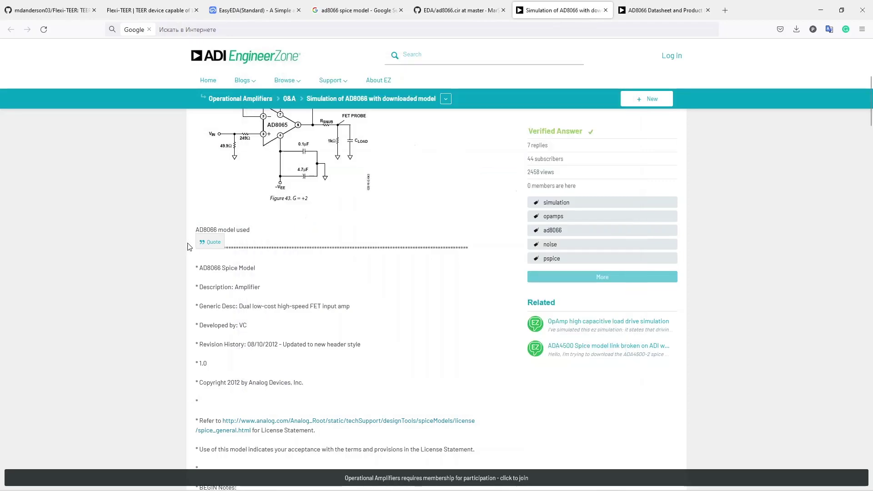
left_click_drag(198, 230, 302, 209)
scroll(244, 278, "down", 20)
scroll(246, 285, "down", 10)
left_click_drag(356, 215, 456, 215)
- Paste the AD8066 SPICE model into AD8066.txt in Notepad and save it
left_click(815, 13)
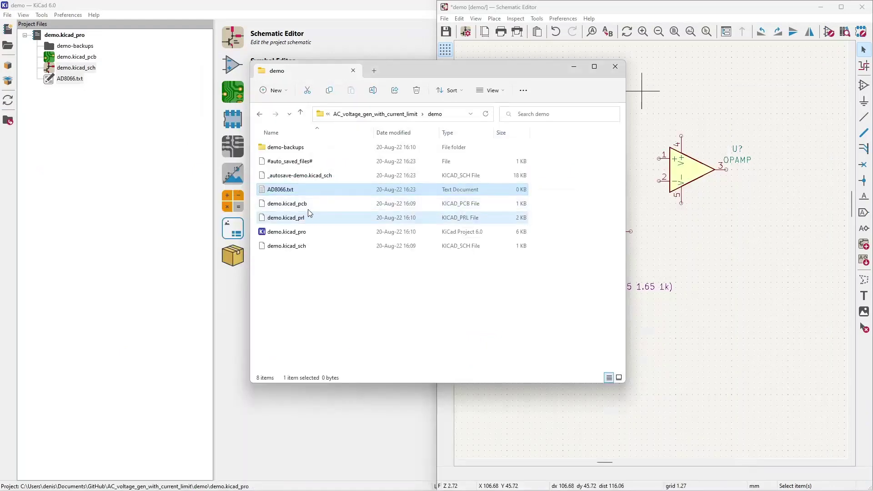
double_click(308, 194)
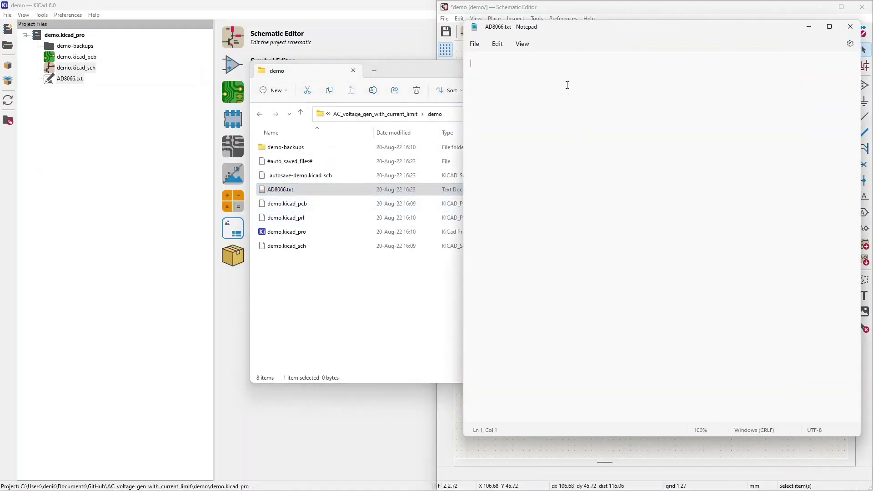
key("ctrl+v")
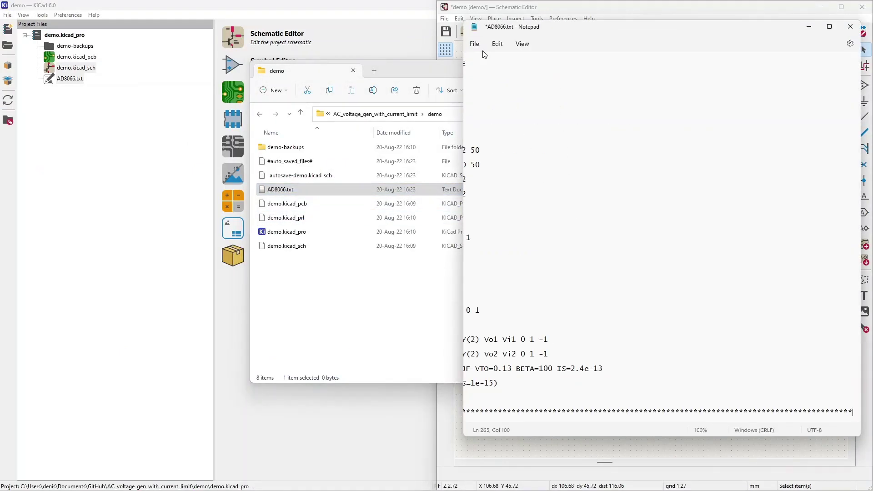
left_click(477, 45)
left_click(496, 108)
left_click(850, 27)
- Rename AD8066.txt to AD8066.lib and accept the extension change
left_click(299, 191)
left_click(299, 190)
key("BackSpace")
key("BackSpace")
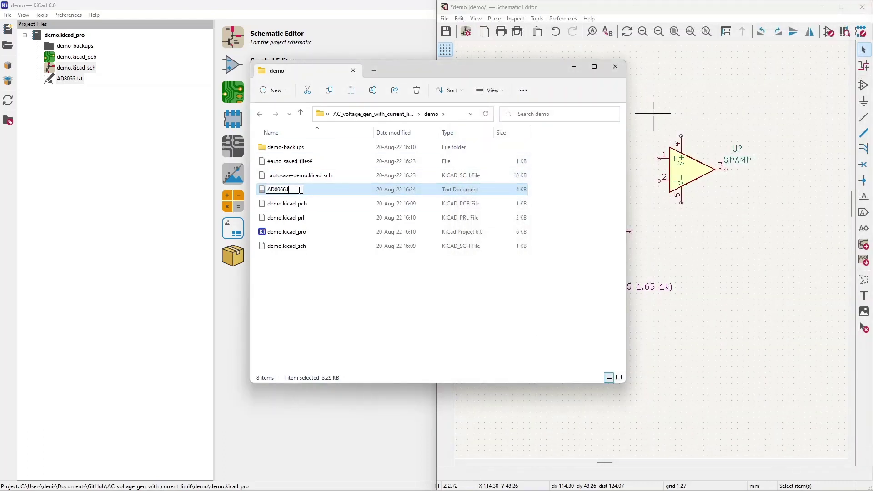
type("lib")
key("Return")
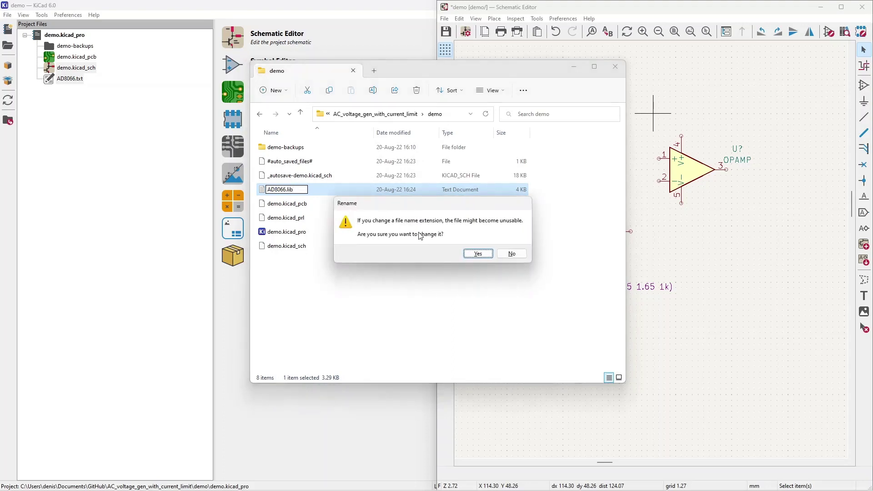
left_click(478, 256)
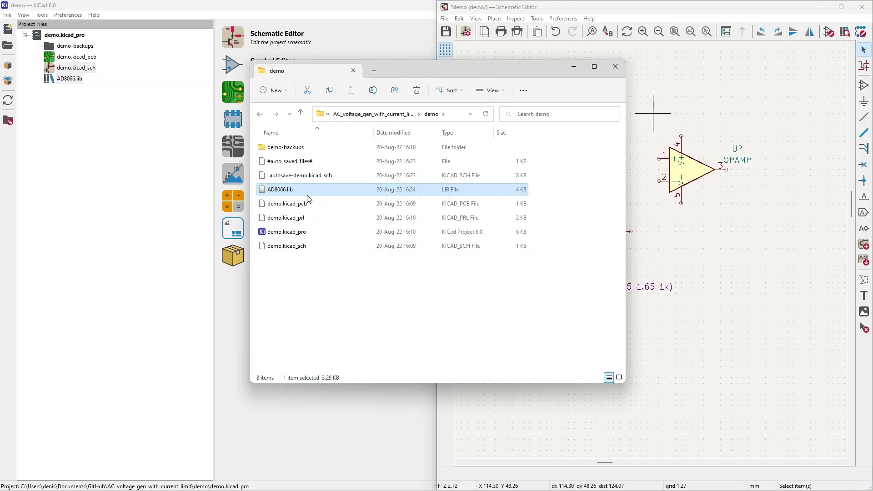
- Load AD8066.lib in the op-amp's Spice Model Editor and choose the AD8066 model
left_click(718, 214)
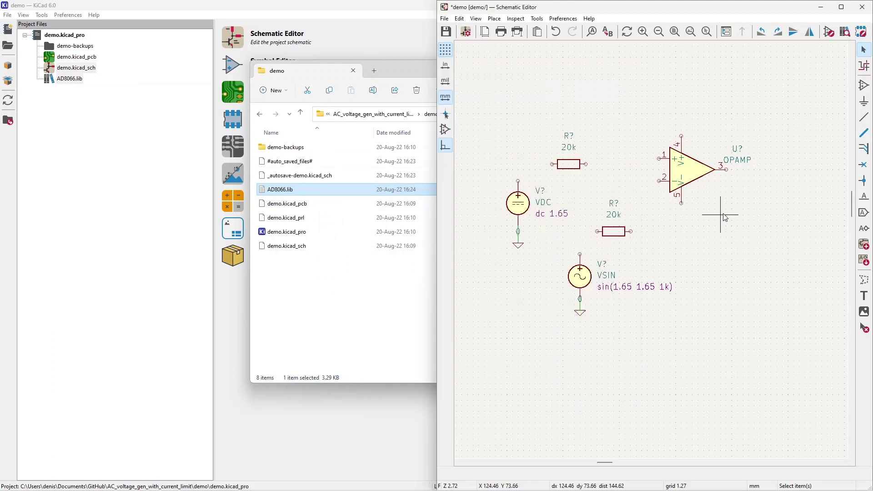
double_click(687, 175)
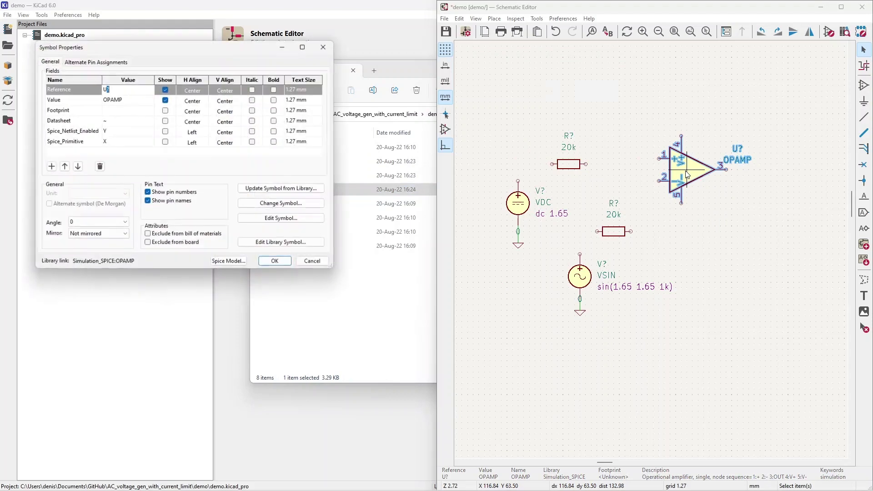
left_click(233, 261)
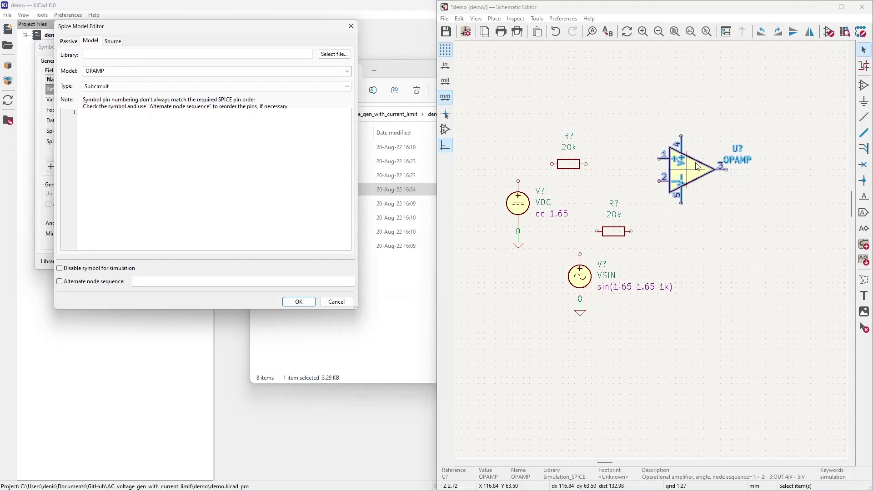
left_click(338, 55)
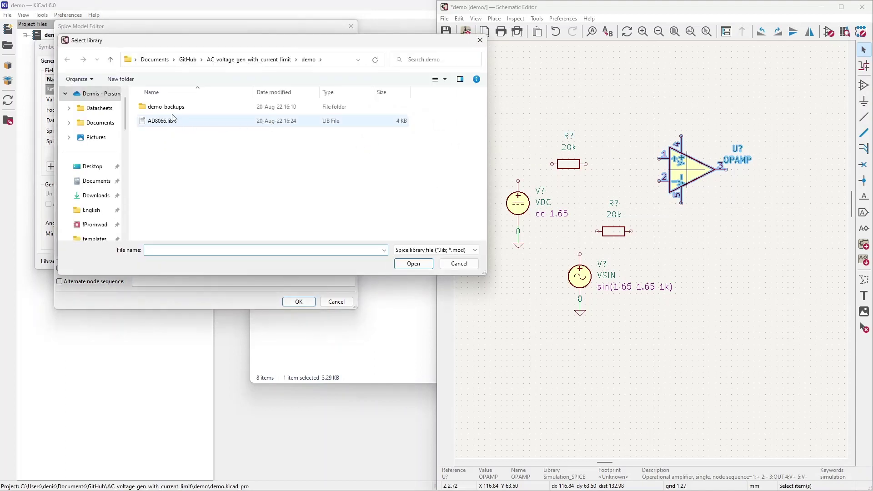
left_click(178, 121)
left_click(415, 264)
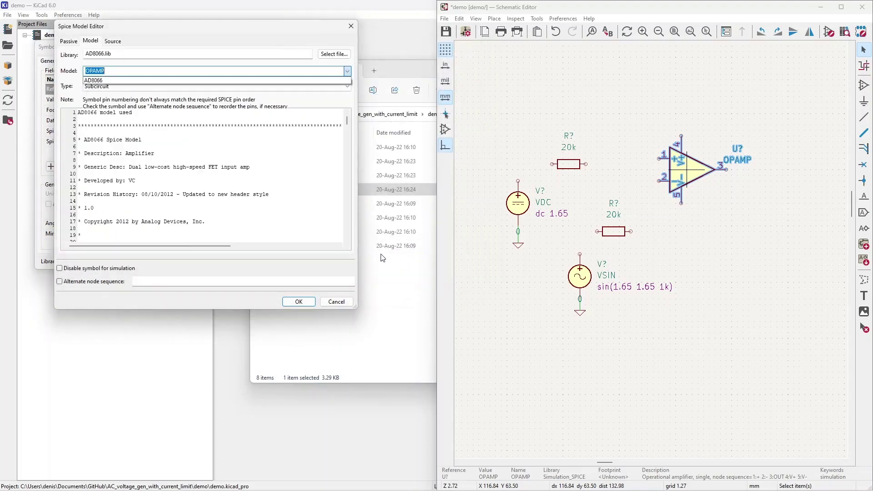
left_click(104, 80)
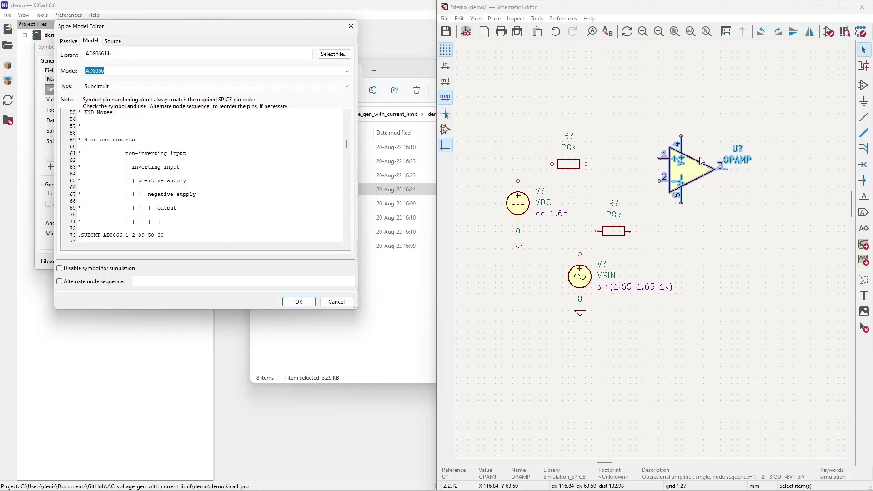
- Enable the op-amp's alternate node sequence and enter 1,2,4,5,3
scroll(249, 199, "down", 1)
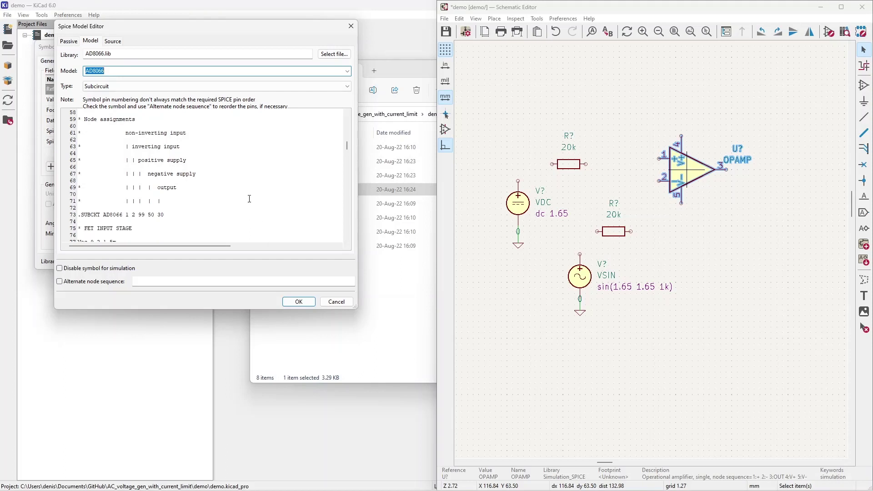
scroll(233, 194, "down", 1)
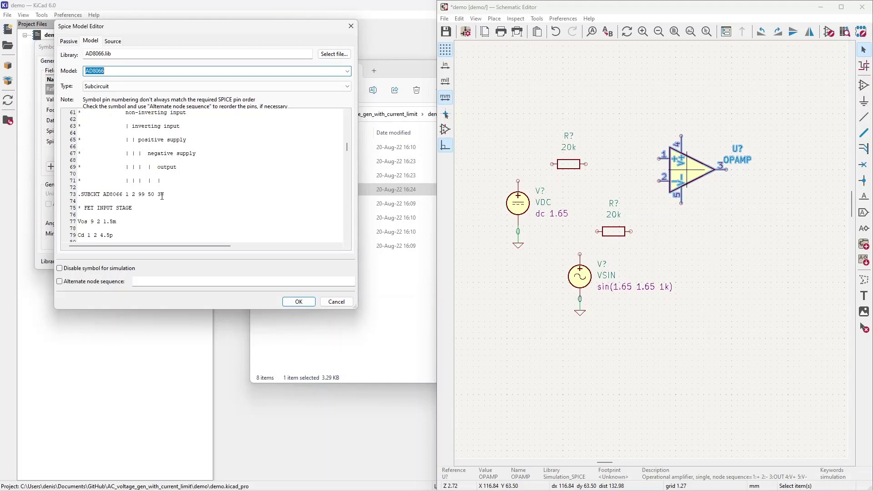
left_click(60, 285)
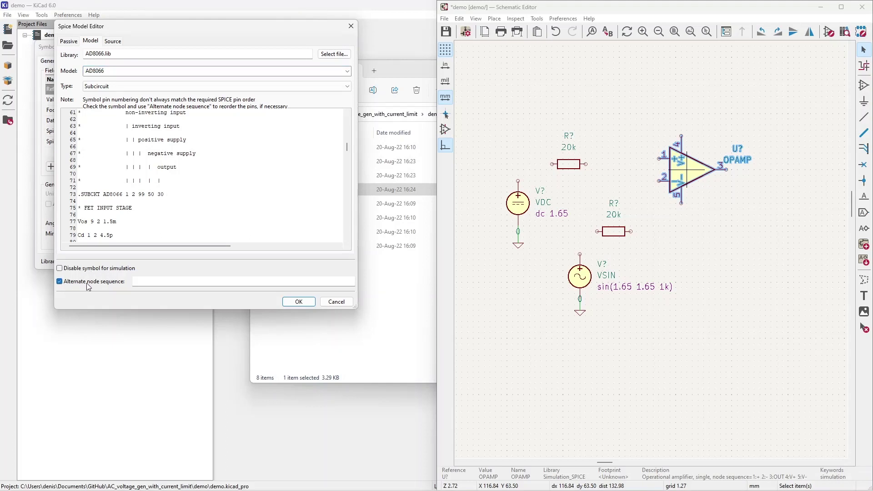
scroll(139, 187, "up", 1)
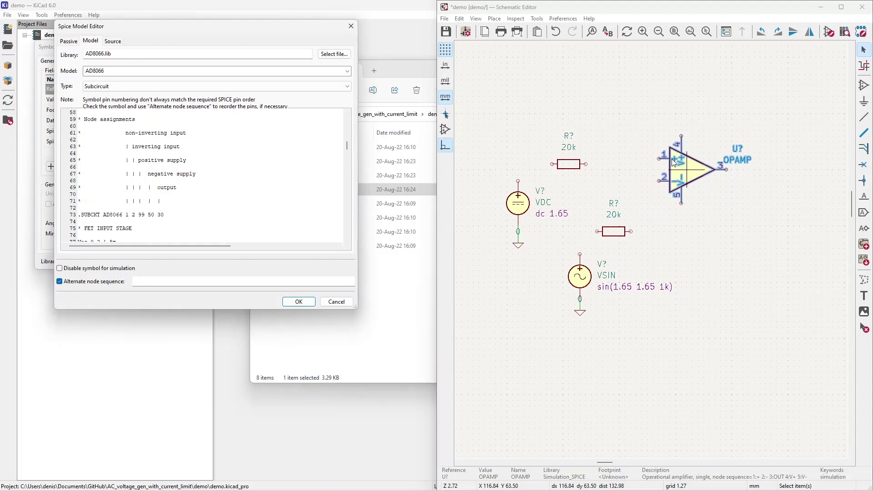
left_click(150, 282)
- Apply the AD8066 SPICE model to the op-amp and close its properties
type("3")
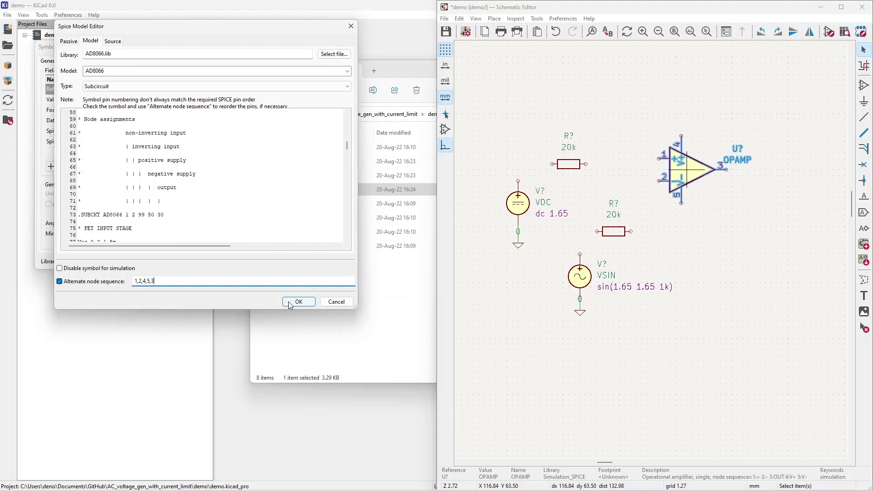
left_click(294, 302)
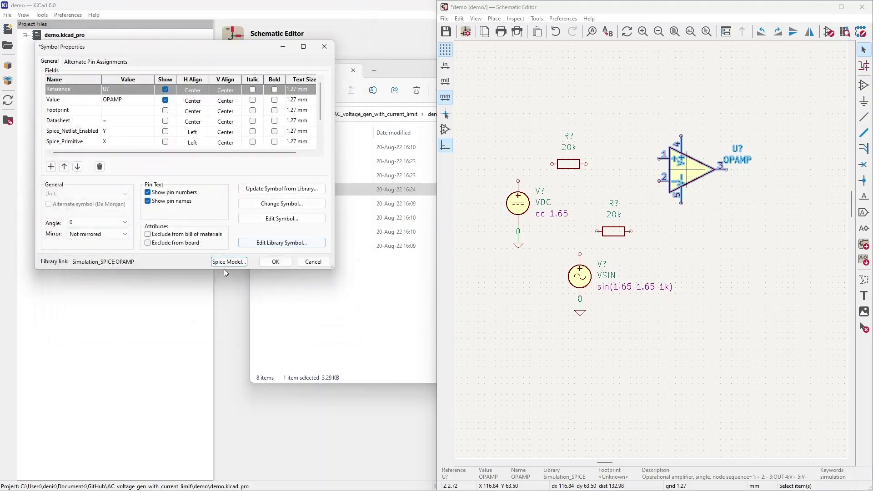
left_click(288, 264)
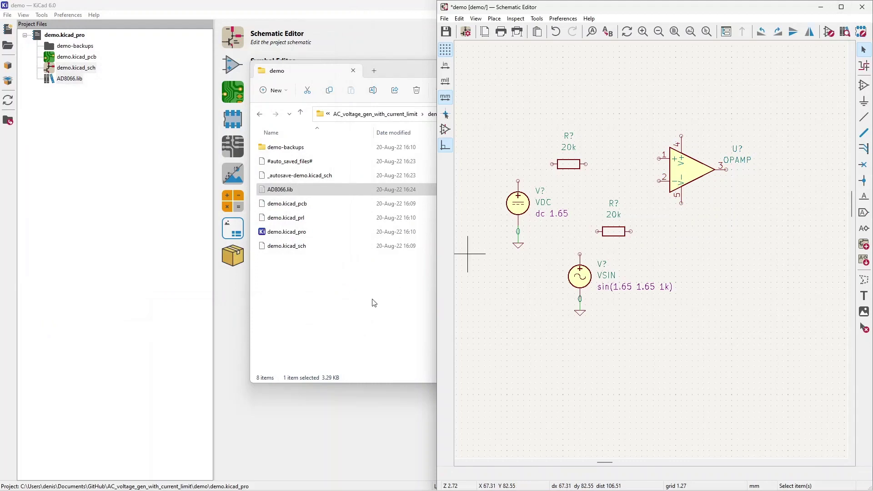
- Snap Firefox's EasyEDA AD8066ARZ-RL reference schematic beside the KiCad editor
key("alt+Tab")
key("alt+Tab")
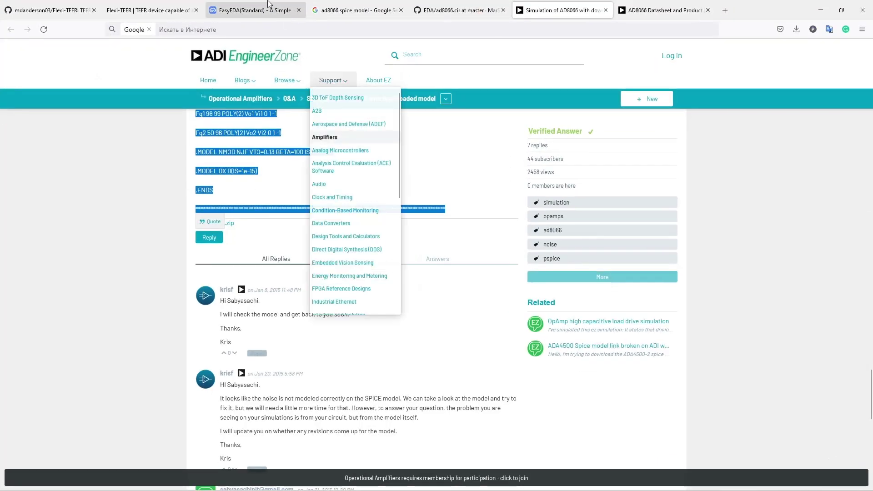
left_click(253, 10)
key("super+Left")
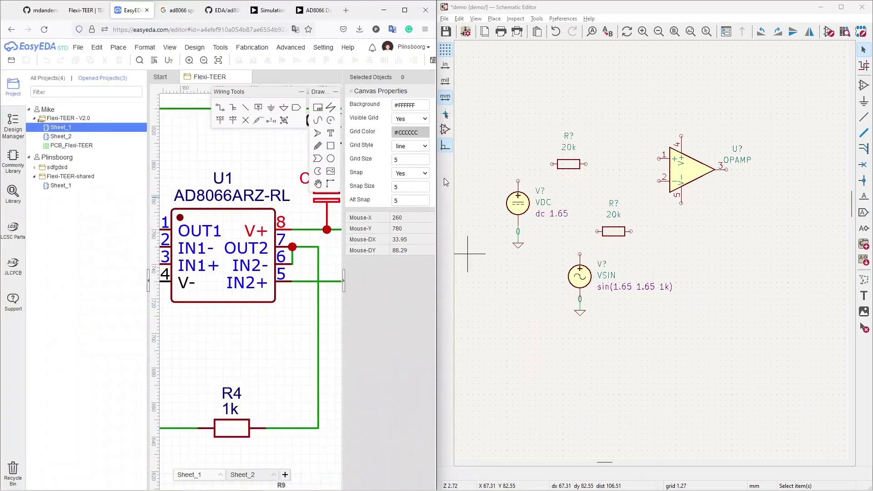
- Duplicate the 20k resistor and place a 7.4k copy above the op-amp
scroll(259, 280, "down", 5)
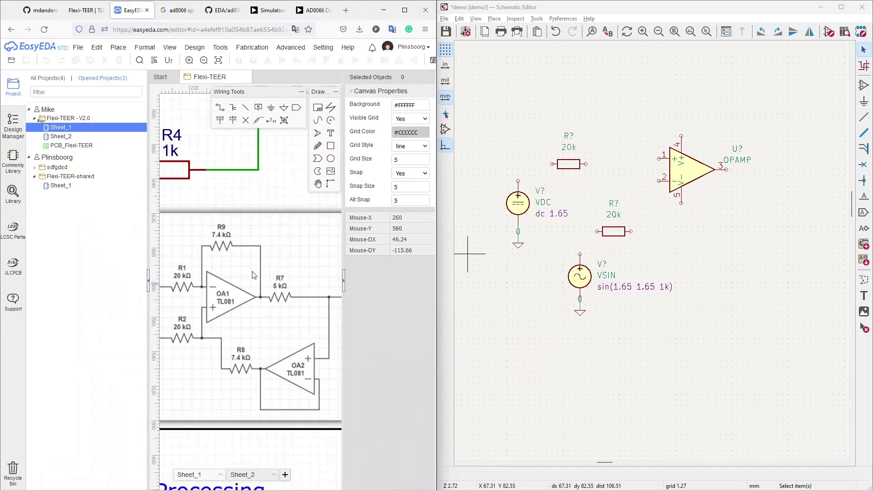
left_click(579, 174)
key("ctrl+d")
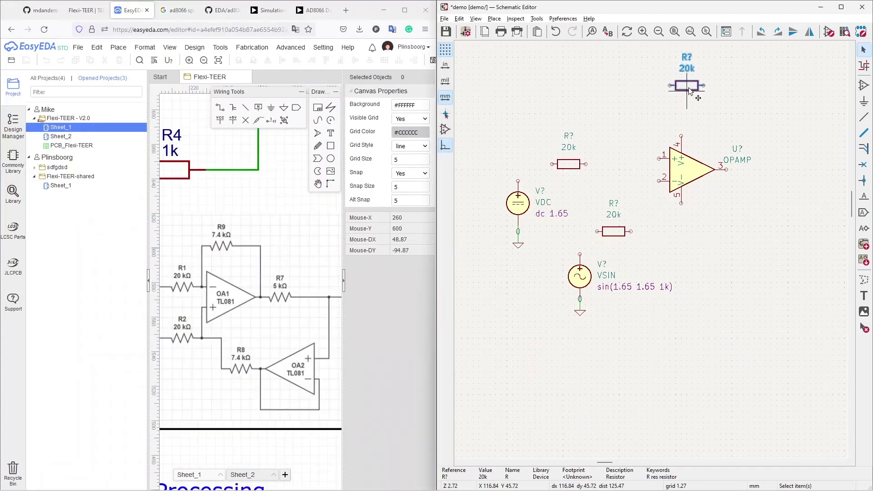
double_click(686, 85)
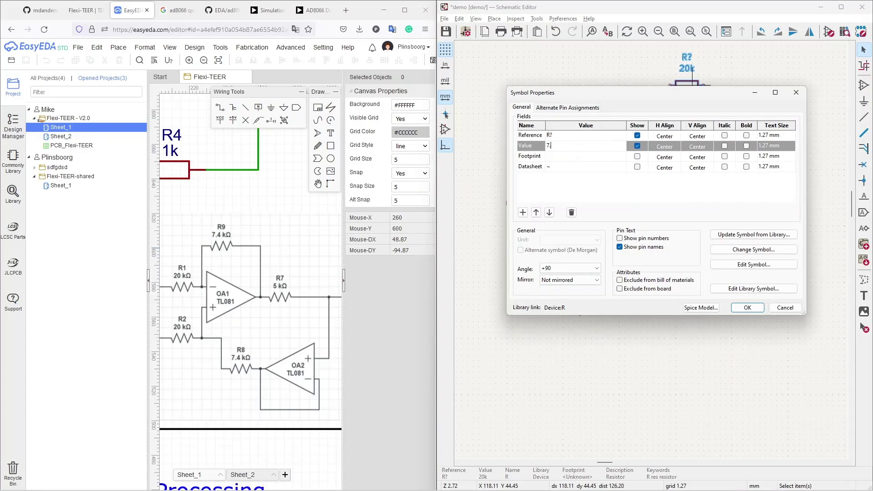
type("7.4k")
key("Return")
left_click(746, 307)
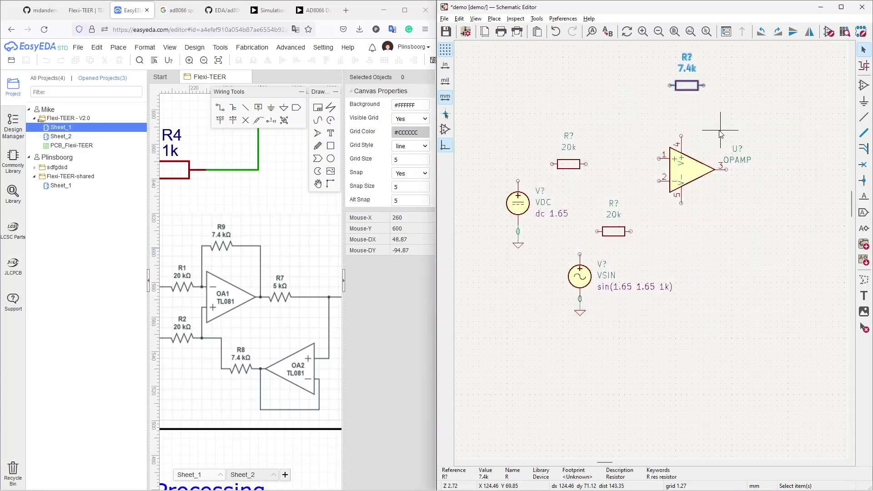
- Add another resistor copy valued 5k to the right of the op-amp output
key("ctrl+d")
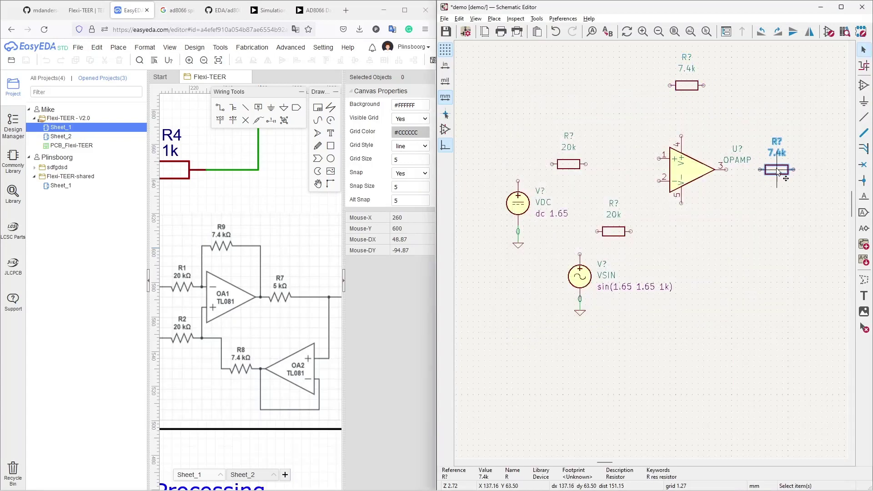
left_click(779, 173)
type("v")
type("5k")
key("Return")
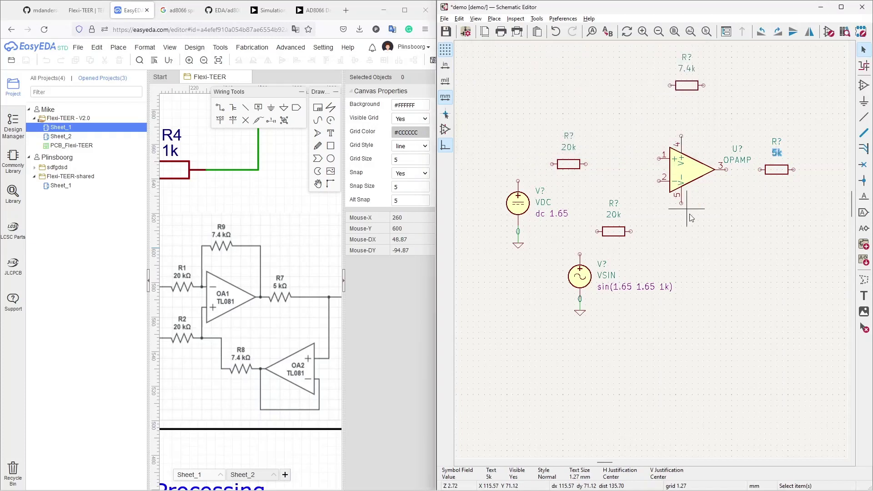
left_click(727, 198)
- Place a left-right mirrored copy of the op-amp below the 5k resistor
key("ctrl+d")
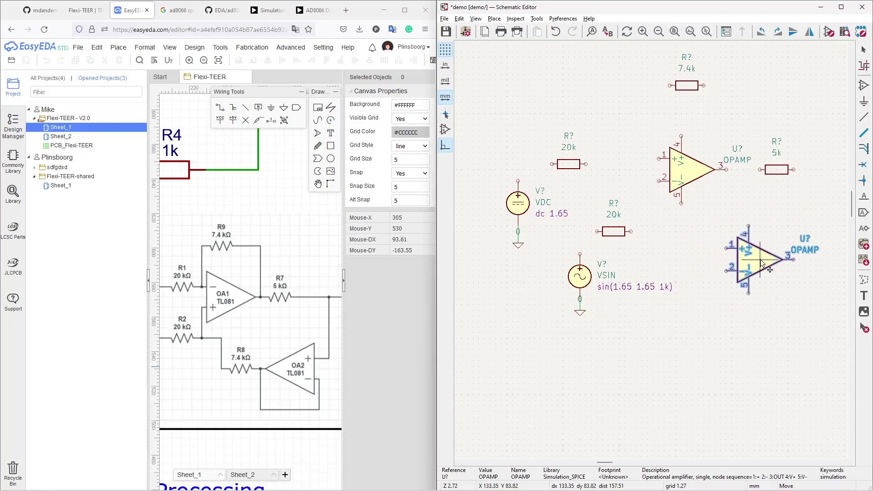
key("y")
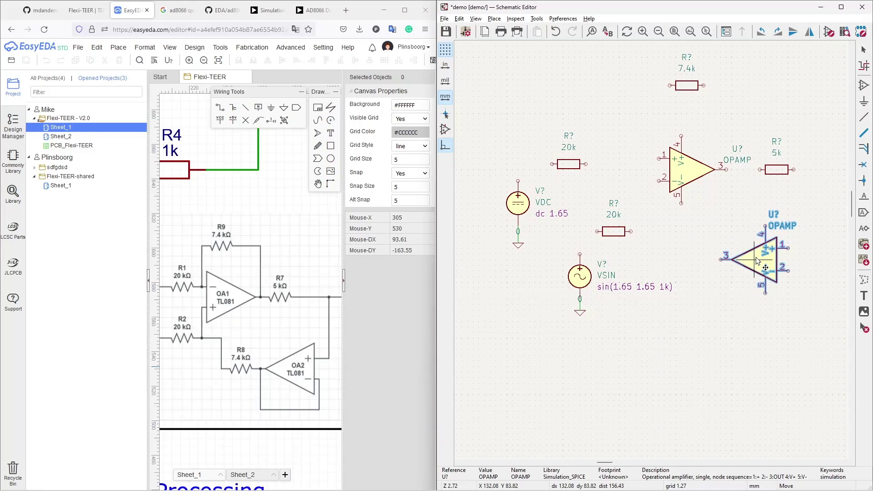
left_click(764, 264)
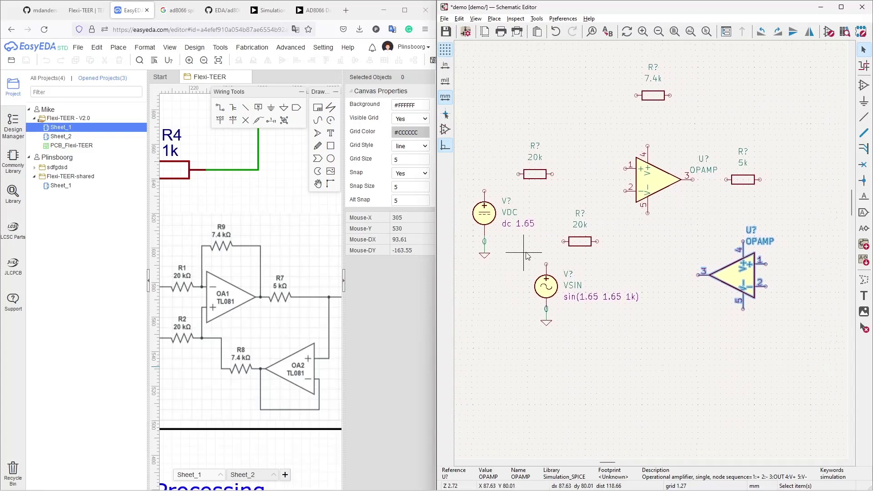
- Reveal the space above and select the dc 1.65 VDC source
scroll(548, 281, "up", 2)
middle_click_drag(548, 281, 577, 267)
left_click(551, 254)
- Place a copy of the dc 1.65 VDC source near the top of the sheet
scroll(566, 136, "up", 4)
key("ctrl+d")
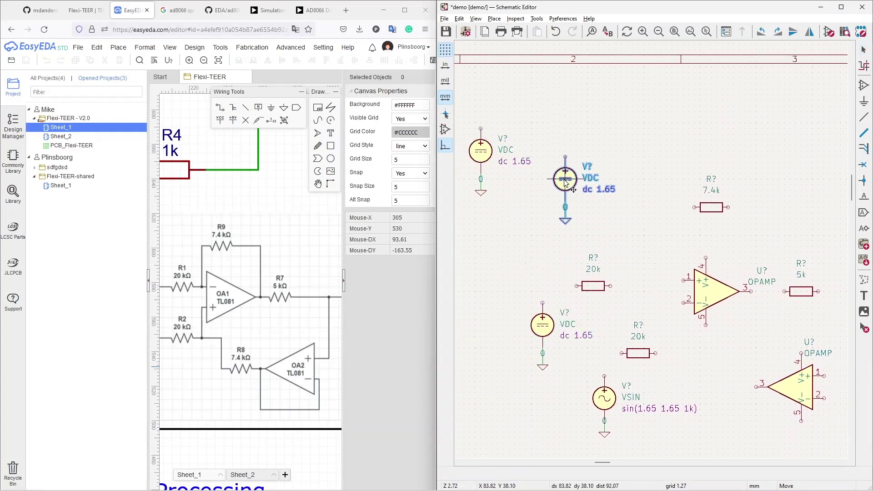
left_click(556, 158)
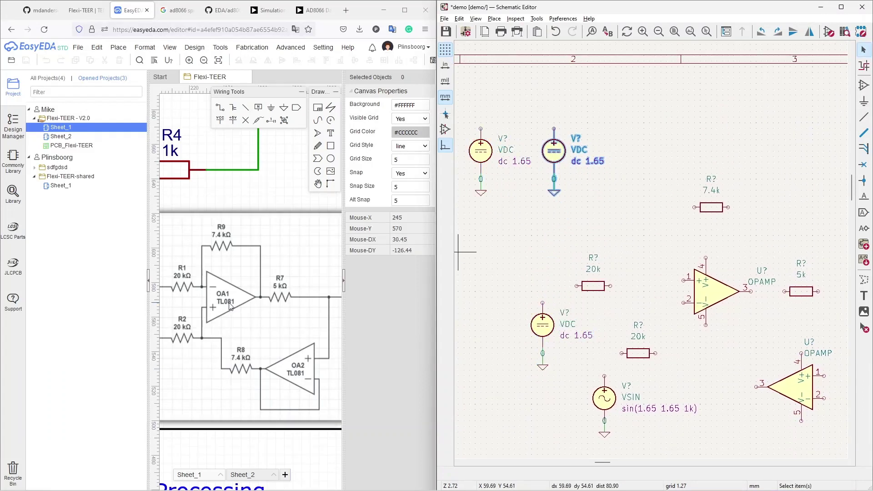
- Browse the EasyEDA reference to the U1 op-amp circuit and Current AC Generation section
right_click_drag(205, 132, 282, 300)
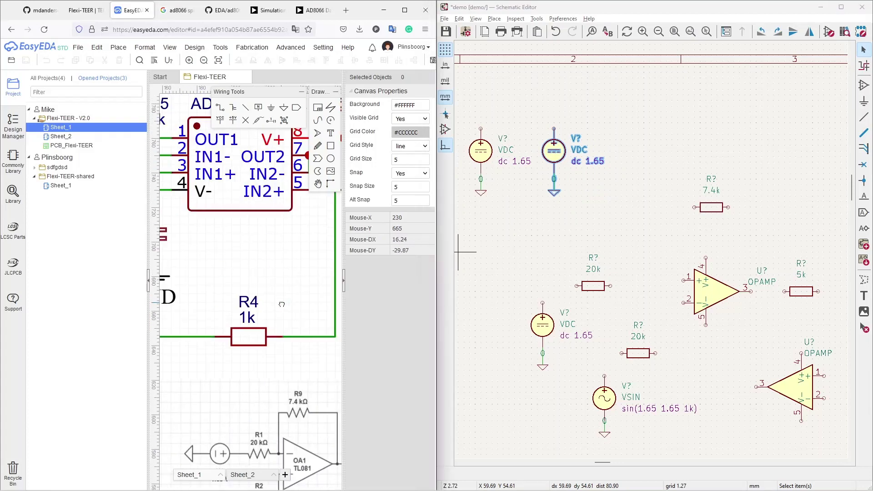
scroll(279, 250, "down", 2)
scroll(280, 250, "down", 1)
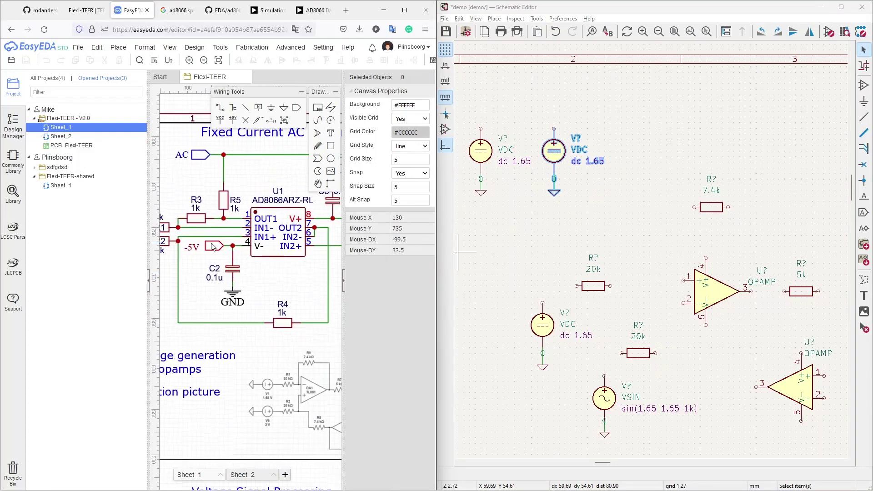
right_click_drag(329, 277, 238, 312)
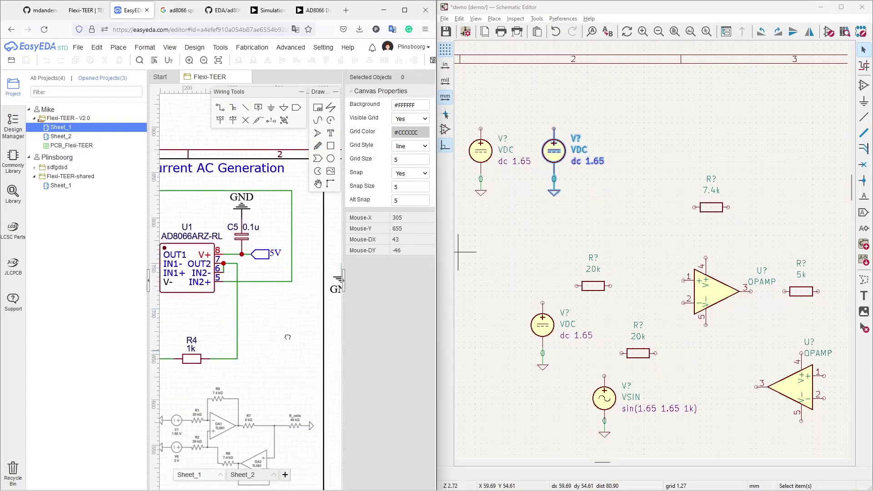
right_click_drag(301, 313, 338, 168)
scroll(275, 328, "up", 2)
scroll(258, 306, "down", 2)
right_click_drag(268, 136, 271, 387)
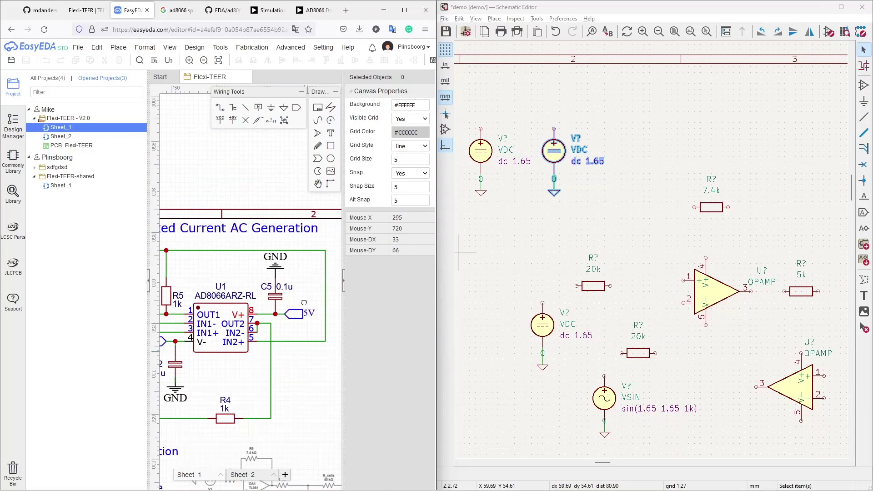
scroll(300, 355, "up", 2)
scroll(279, 364, "down", 5)
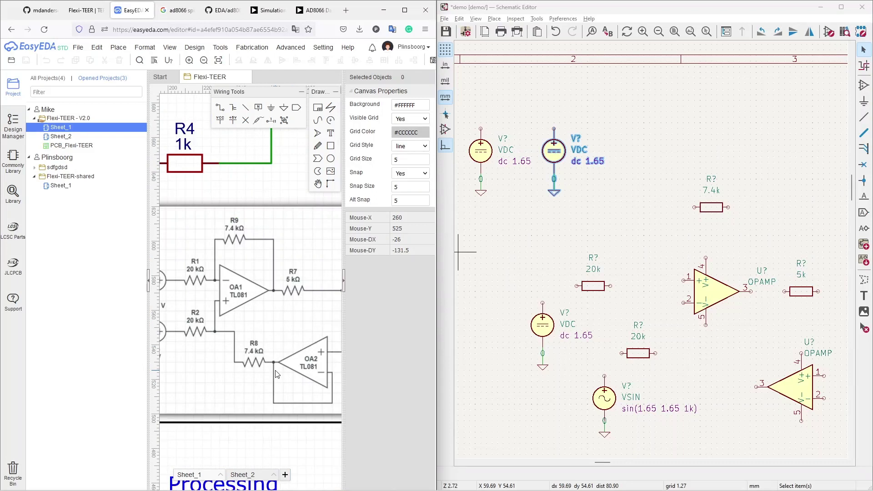
scroll(260, 377, "down", 1)
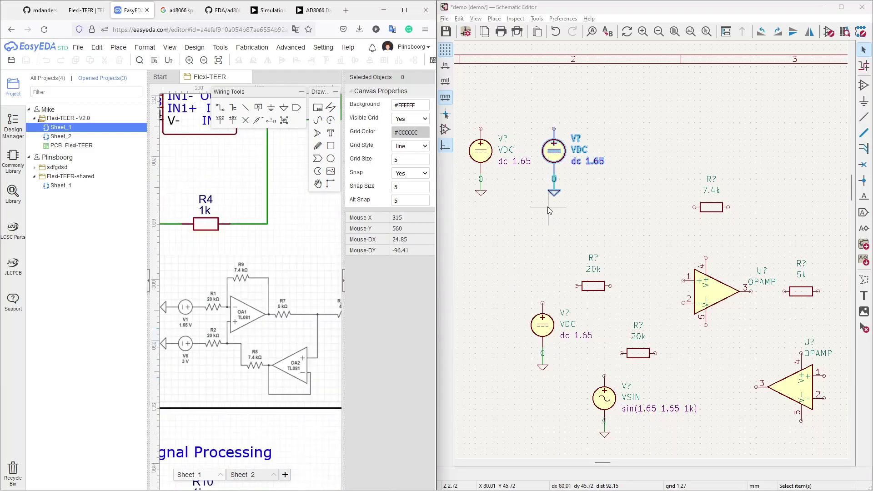
- Set the left VDC source's SPICE DC value to 5
double_click(482, 152)
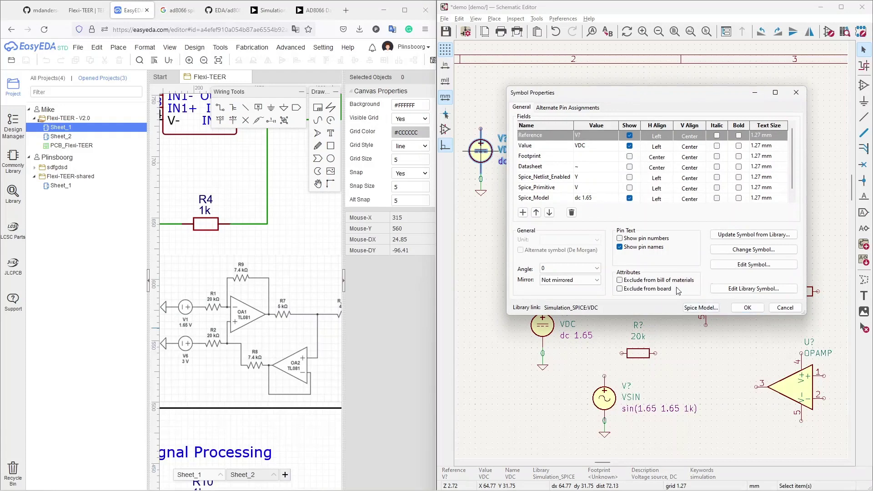
left_click(702, 307)
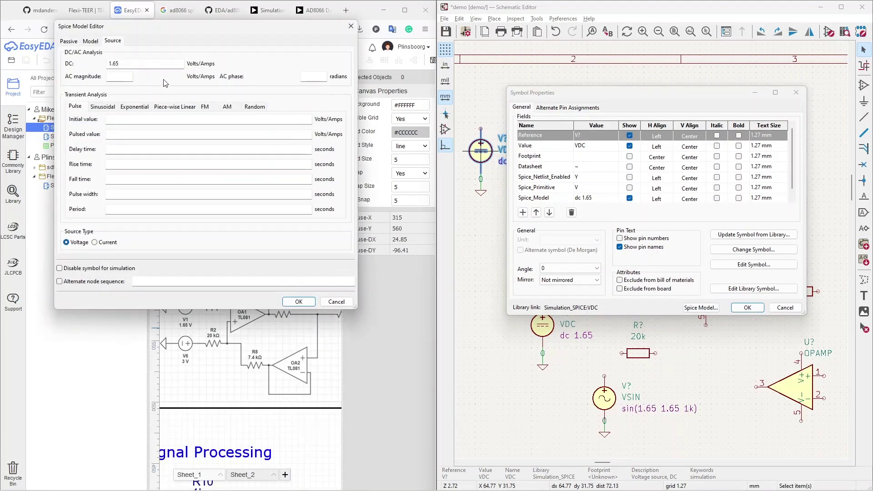
type("5")
left_click(283, 303)
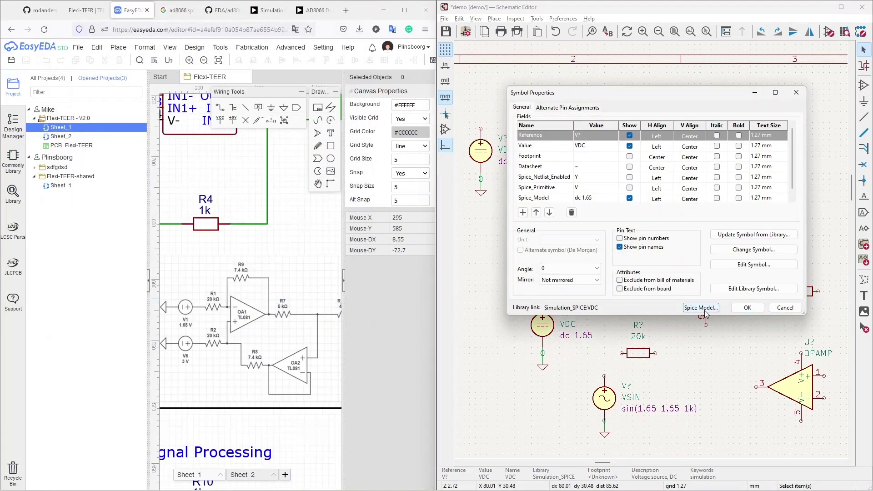
- Set the other source to dc -5 and search the symbol chooser for power
left_click(702, 308)
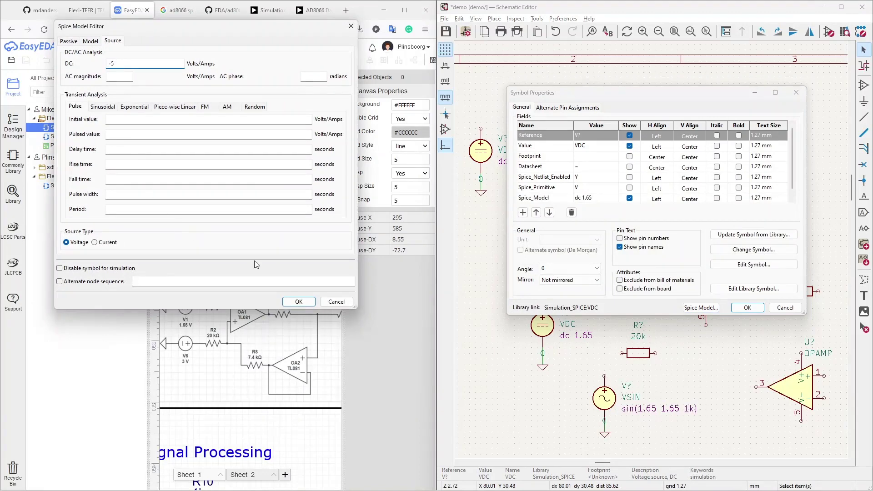
left_click(299, 301)
key("Return")
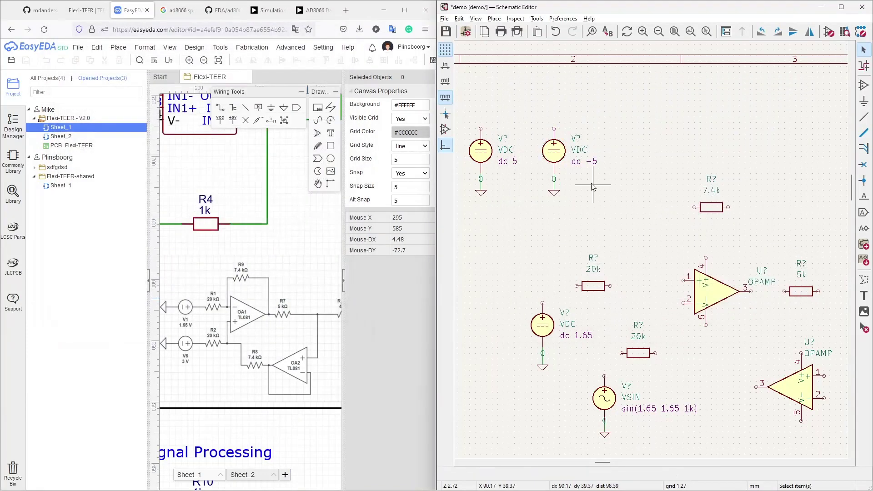
type("a")
type("power")
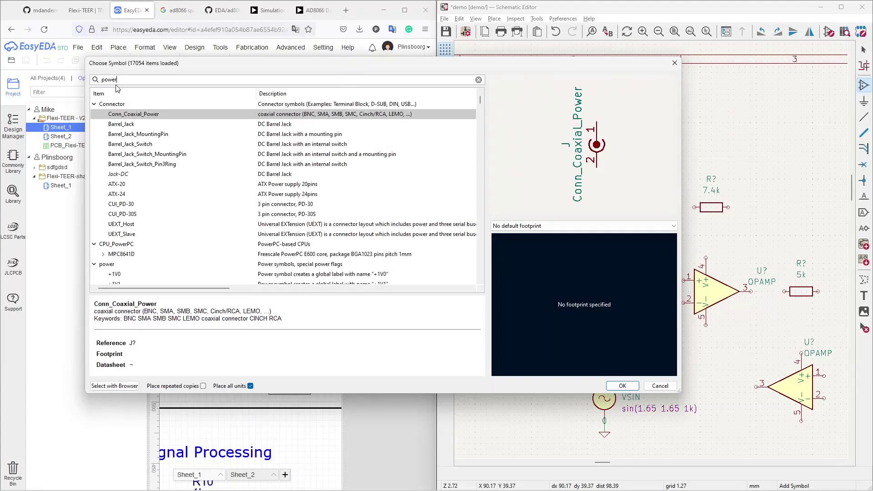
- Place a +5V power symbol above the 5 V source
scroll(124, 184, "down", 5)
left_click(113, 264)
left_click(622, 385)
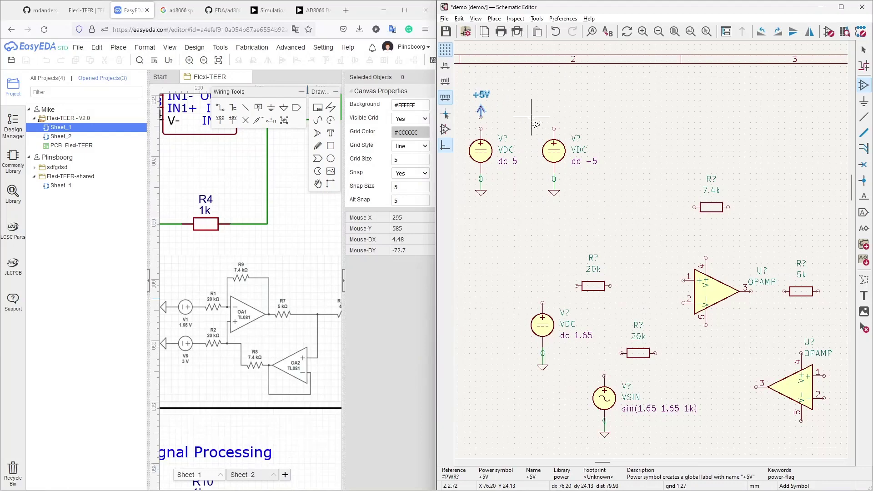
left_click(481, 122)
- Place a -5V power symbol above the -5 V source
type("power")
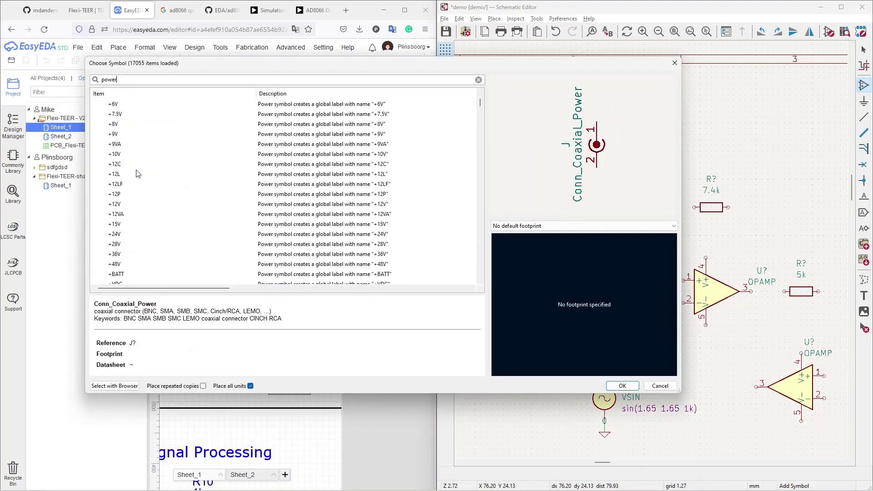
scroll(137, 174, "down", 6)
left_click(136, 145)
left_click(622, 386)
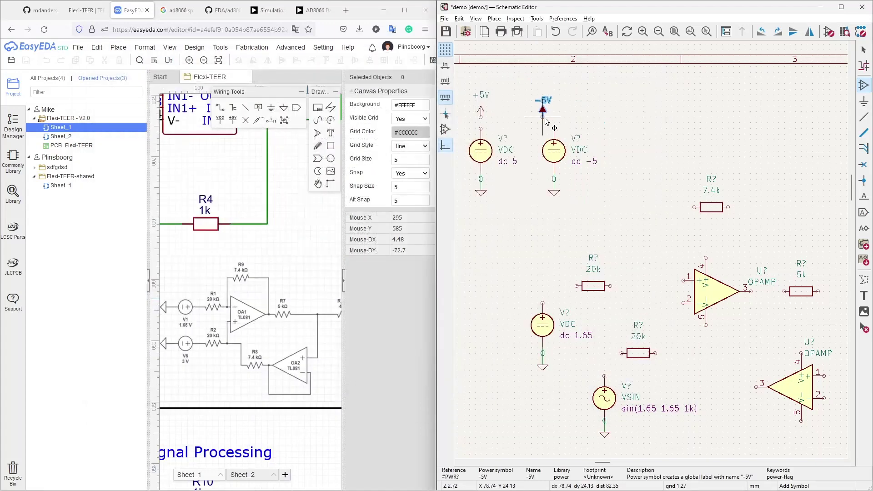
left_click(554, 111)
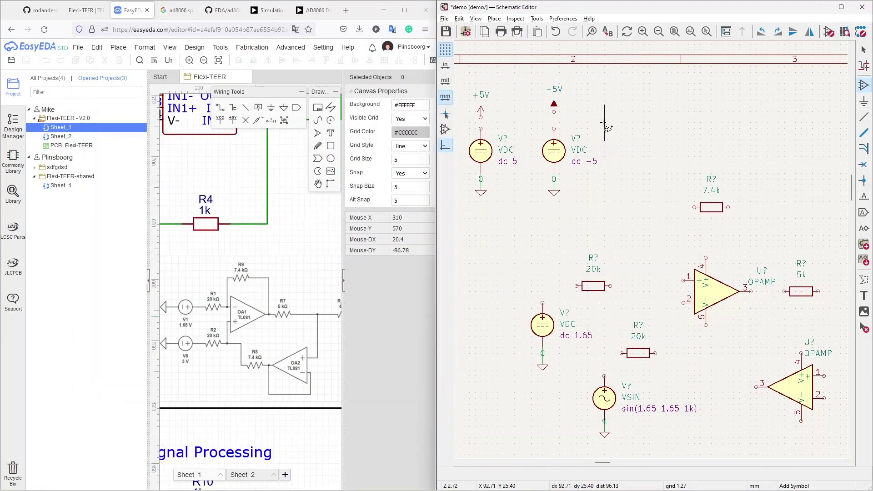
key("Escape")
- Copy the -5V symbol below the first op-amp's pin 5
middle_click_drag(726, 329, 676, 260)
key("ctrl+d")
left_click(656, 269)
key("ctrl+d")
- Place +5V and -5V power ports on both op-amps and wire their supply pins
left_click(751, 374)
middle_click_drag(752, 373, 802, 455)
left_click(481, 114)
key("ctrl+d")
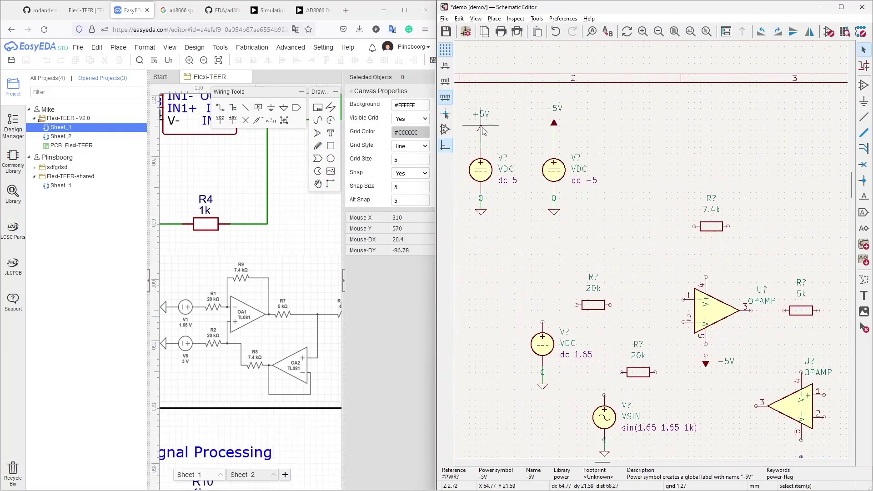
left_click(656, 178)
key("ctrl+d")
left_click(751, 264)
key("w")
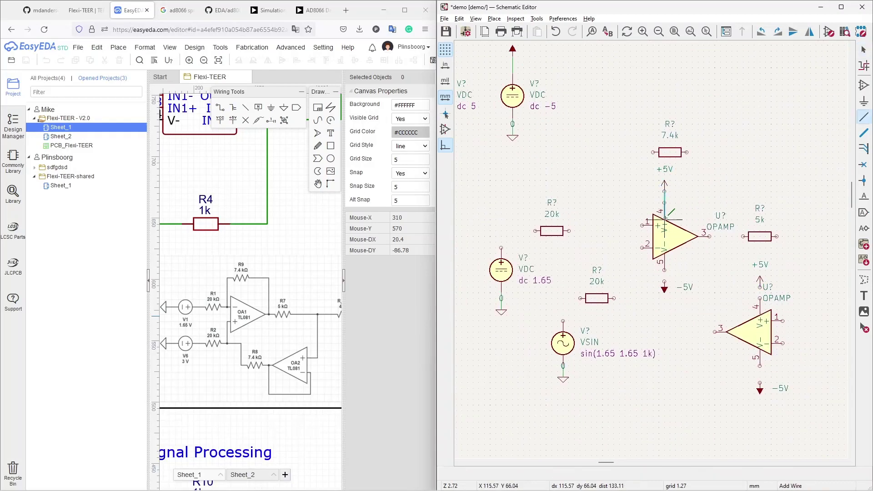
left_click(664, 211)
key("e")
key("Escape")
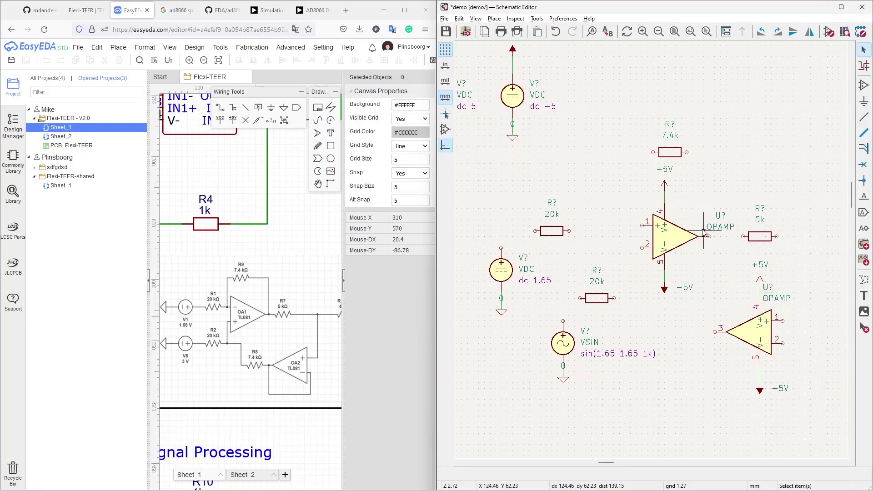
- Wire the 1.65 V source through the 20k resistor to op-amp pin 1
middle_click_drag(702, 230, 750, 279)
left_click(550, 297)
left_click(583, 280)
left_click(617, 279)
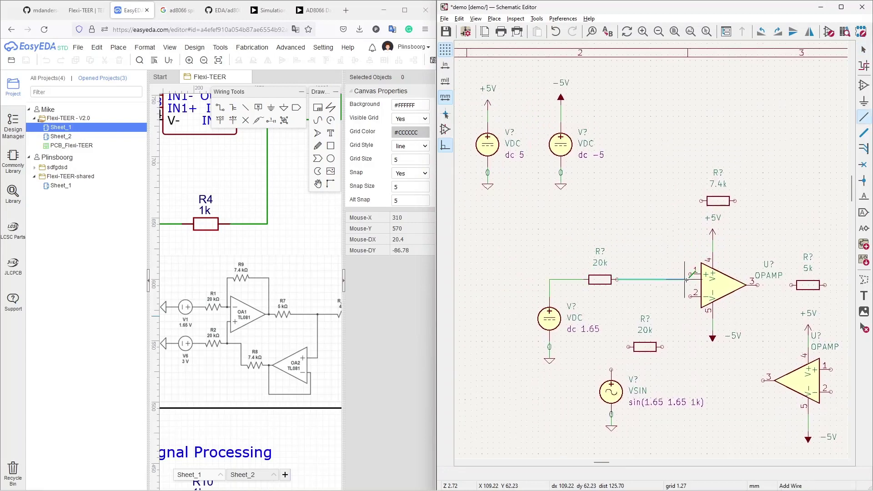
double_click(690, 279)
left_click_drag(723, 286, 723, 291)
- Connect the VSIN source to the lower 20k resistor and route the 7.4k feedback wire
key("w")
left_click(634, 347)
key("w")
left_click(695, 298)
middle_click_drag(694, 299, 592, 233)
key("w")
left_click(553, 215)
key("Escape")
- Align the 5k resistor with output pin 3 and wire it to the 7.4k resistor
left_click(705, 221)
left_click_drag(705, 221, 705, 226)
middle_click_drag(665, 164, 589, 136)
key("w")
left_click(614, 199)
key("w")
left_click(595, 199)
left_click(555, 109)
- Duplicate the 7.4k resistor below the op-amp and wire the 5k to lower pin 1
middle_click_drag(669, 234, 752, 202)
left_click(614, 67)
key("ctrl+d")
left_click(620, 245)
key("w")
left_click(766, 241)
left_click(733, 241)
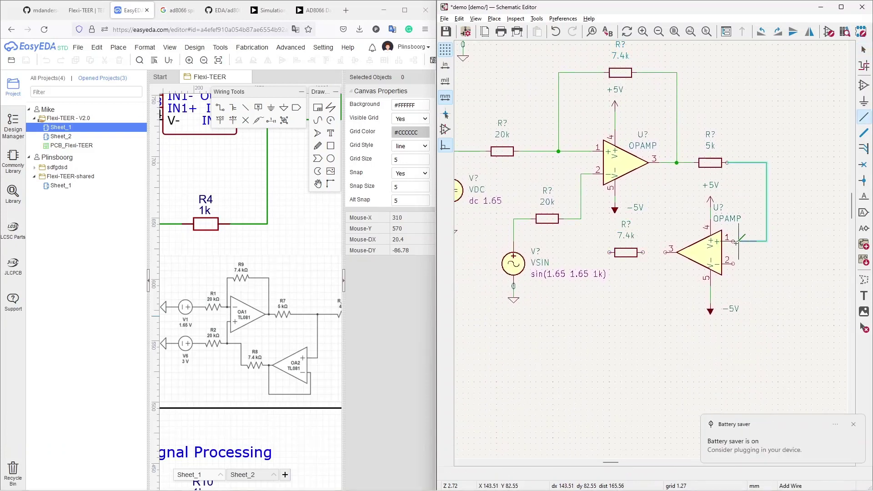
key("w")
- Wire the new 7.4k to lower op-amp pin 3 and join pin 2 into the feedback
left_click(642, 252)
key("w")
left_click(609, 252)
left_click(581, 219)
left_click(733, 263)
middle_click_drag(733, 263, 637, 276)
left_click(665, 343)
left_click(558, 265)
key("Escape")
- Duplicate the 5k resistor, stand it vertical, and set its value to 40k
middle_click_drag(698, 241, 627, 287)
left_click(853, 425)
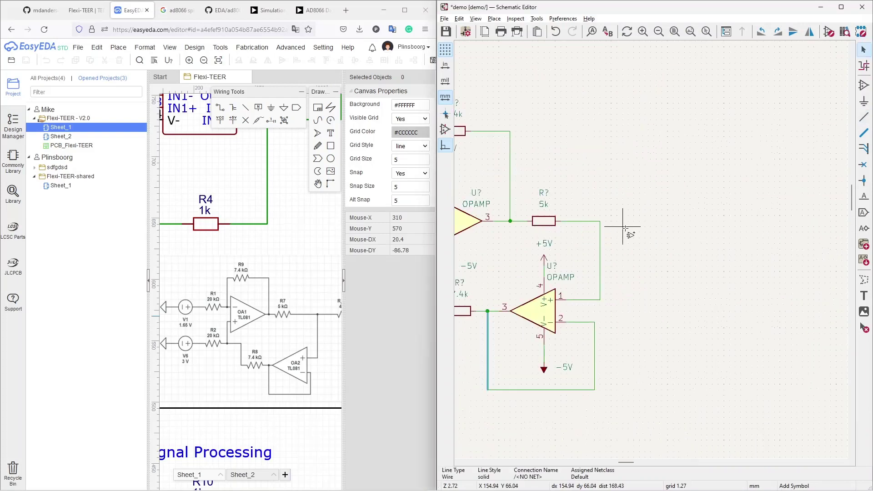
key("a")
key("Escape")
right_click_drag(349, 322, 281, 283)
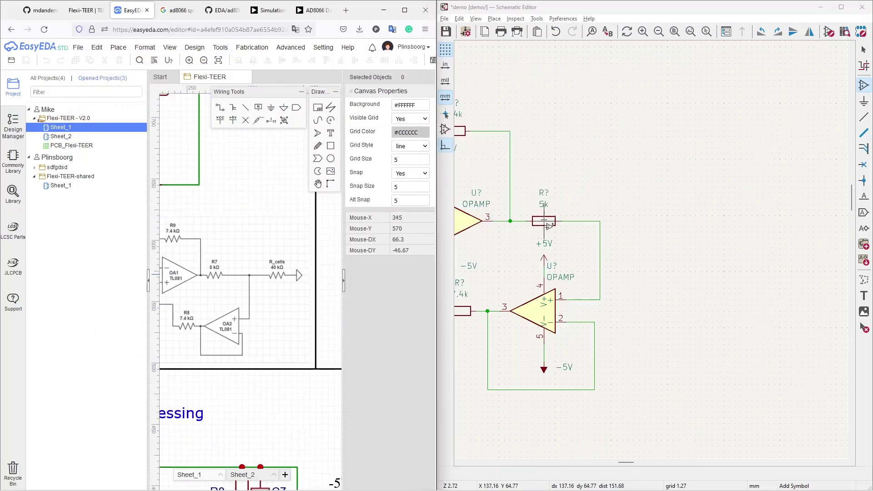
key("ctrl+d")
key("r")
double_click(683, 252)
left_click(580, 146)
type("40k")
key("Return")
- Ground the 40k load and wire its top pin to the output junction
scroll(523, 250, "left", 5)
scroll(523, 250, "down", 2)
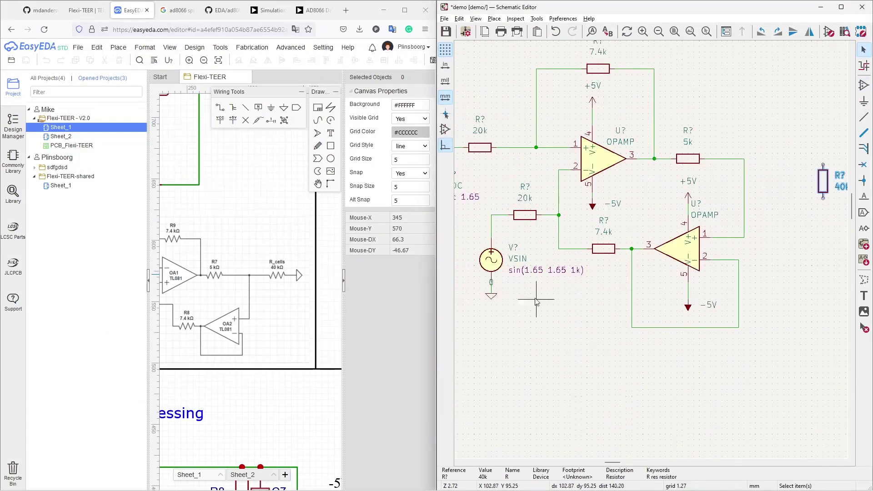
left_click(493, 299)
left_click_drag(493, 299, 708, 246)
key("w")
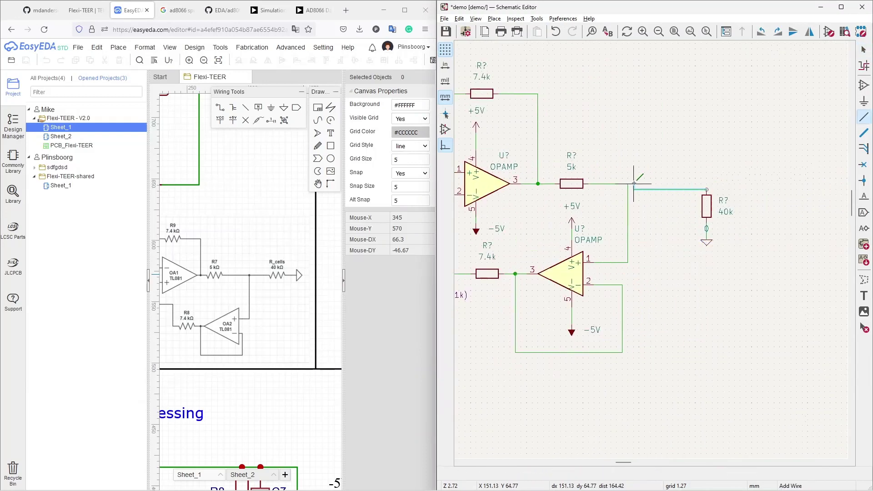
double_click(628, 183)
- Add an 'Out' global label on the load wire
scroll(627, 183, "down", 2)
key("ctrl+l")
type("Out")
key("Return")
left_click(675, 235)
scroll(507, 210, "left", 5)
- Add 'Ref' and 'DAC' global labels left of the upper and lower 20k resistors
left_click(508, 210)
type("Ref")
key("Return")
left_click(508, 212)
key("ctrl+l")
type("DAC")
key("Return")
left_click(564, 253)
key("Escape")
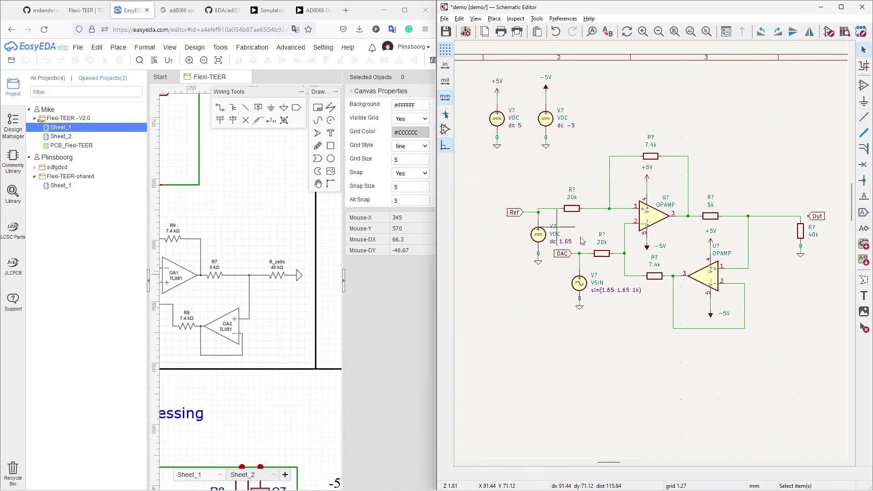
scroll(698, 219, "right", 5)
scroll(698, 218, "up", 2)
scroll(697, 219, "left", 5)
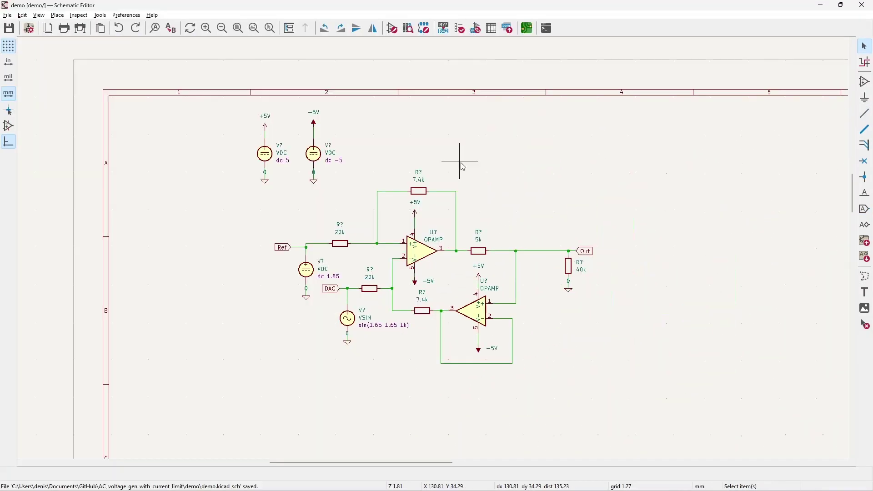
- Annotate all unreferenced symbols, giving R1–R6, U1–U2 and V1–V4
left_click(444, 28)
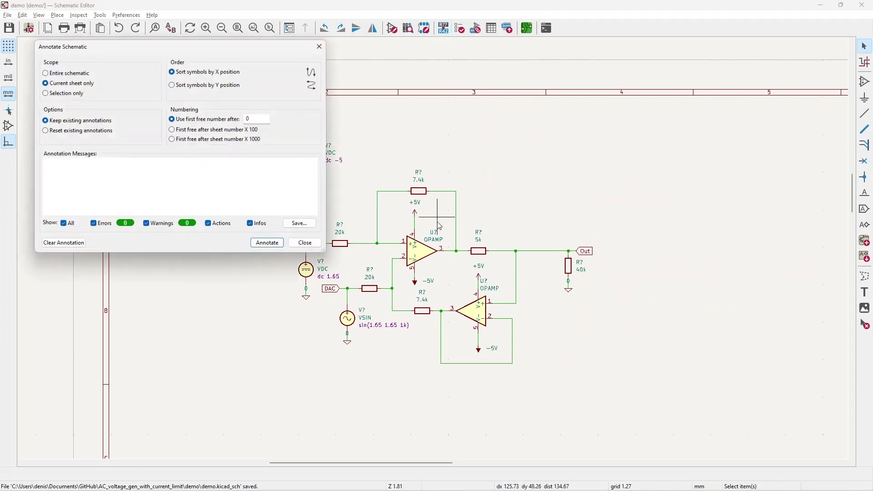
left_click(267, 243)
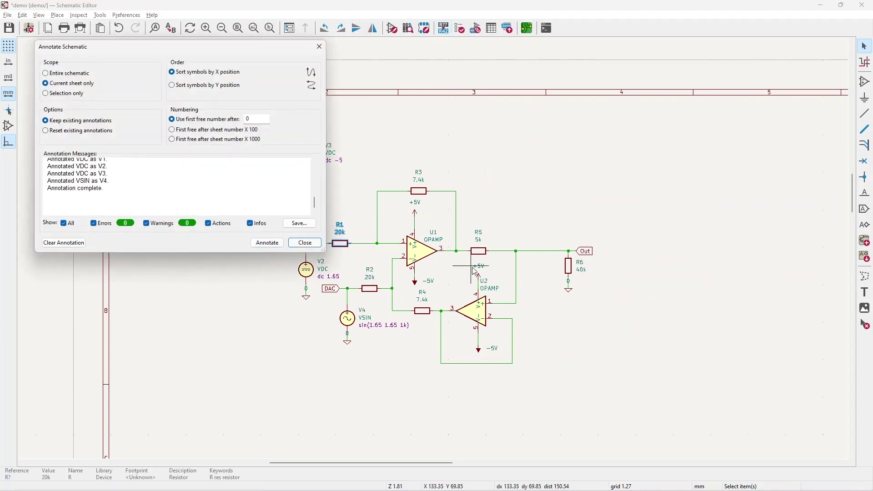
left_click(305, 243)
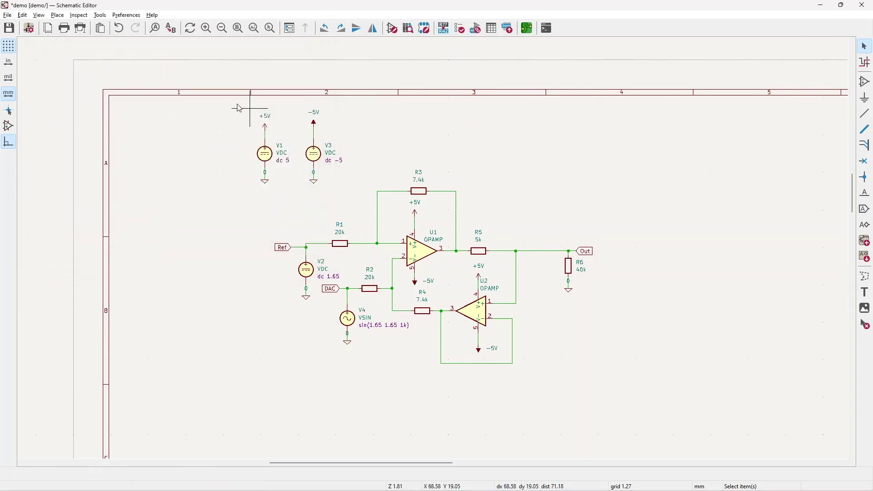
- Open the Spice Simulator from the Inspect menu
left_click(79, 15)
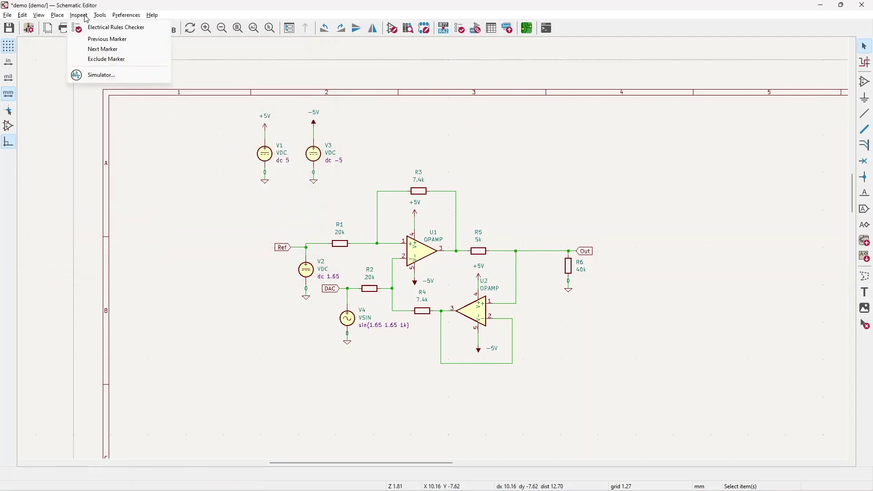
left_click(104, 75)
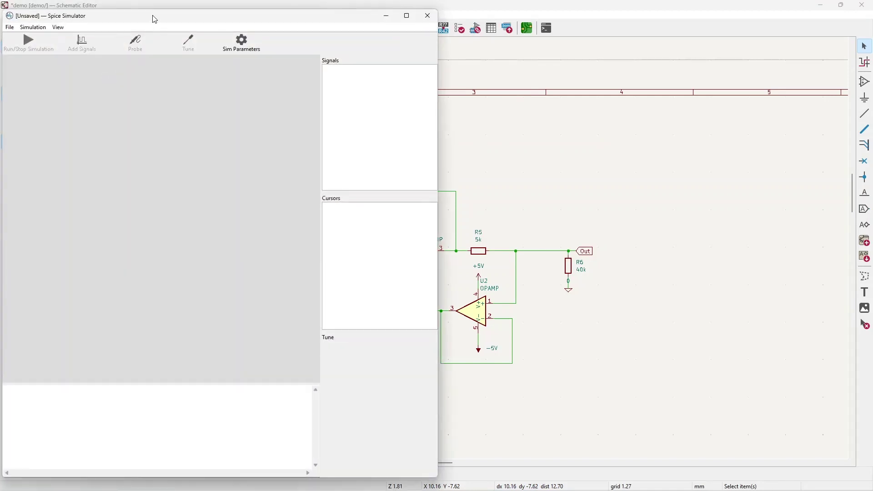
left_click_drag(154, 16, 178, 14)
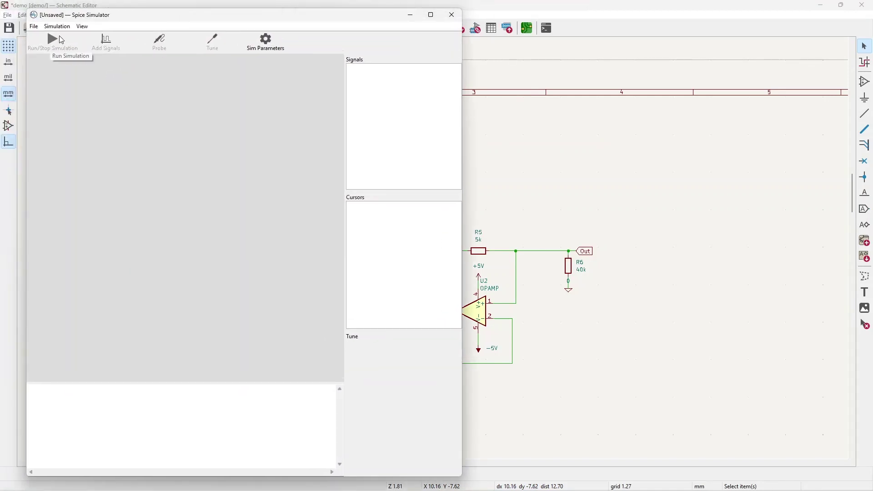
- Set a transient analysis with 1u time step and 1m final time, then run it
left_click(57, 26)
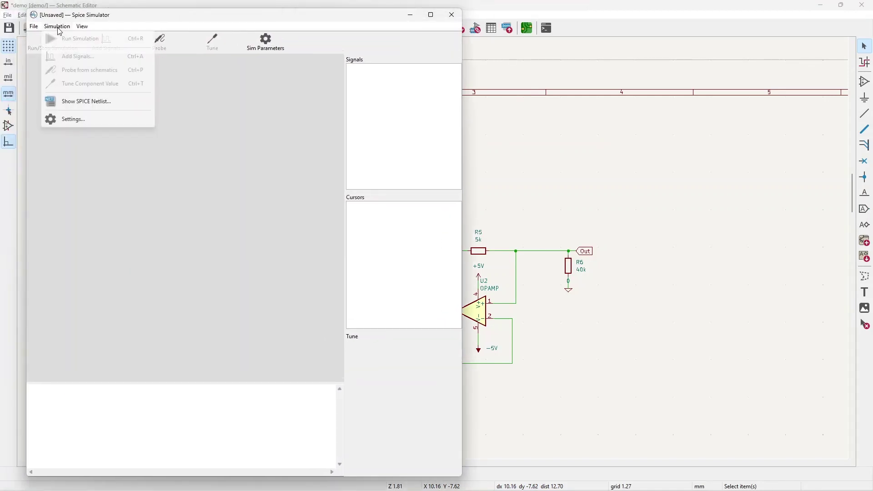
left_click(70, 124)
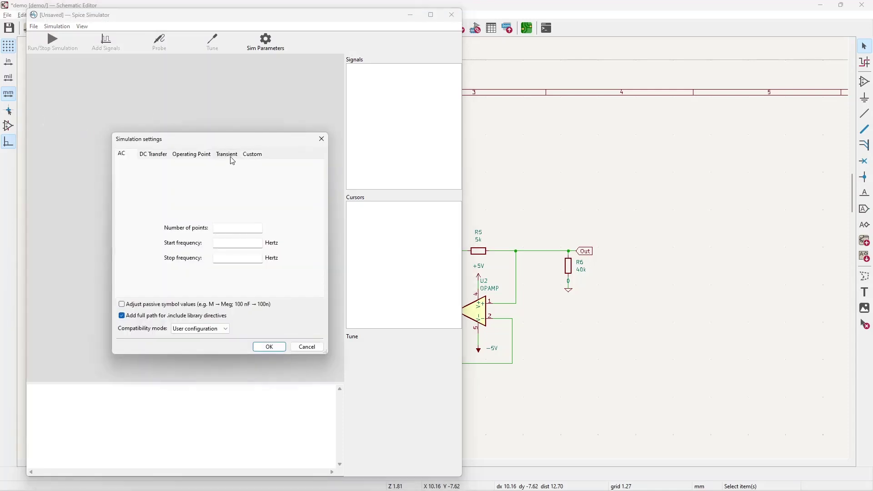
left_click(227, 154)
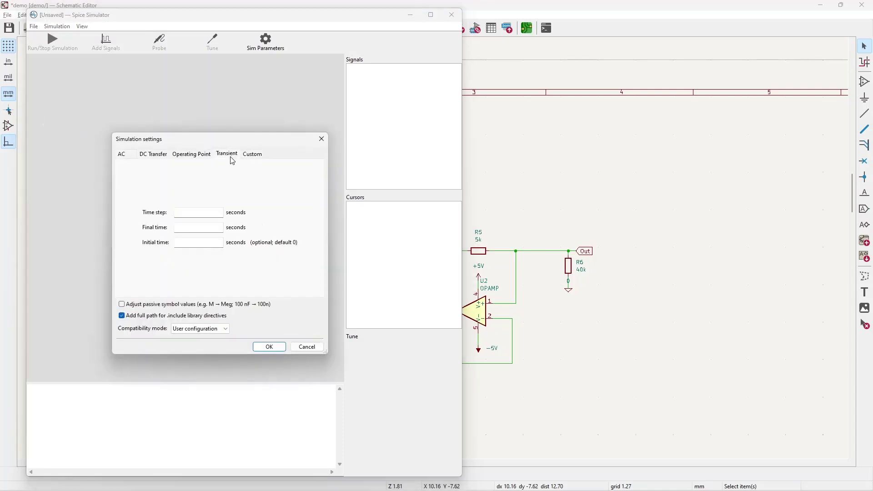
left_click(201, 214)
left_click(199, 228)
left_click(275, 348)
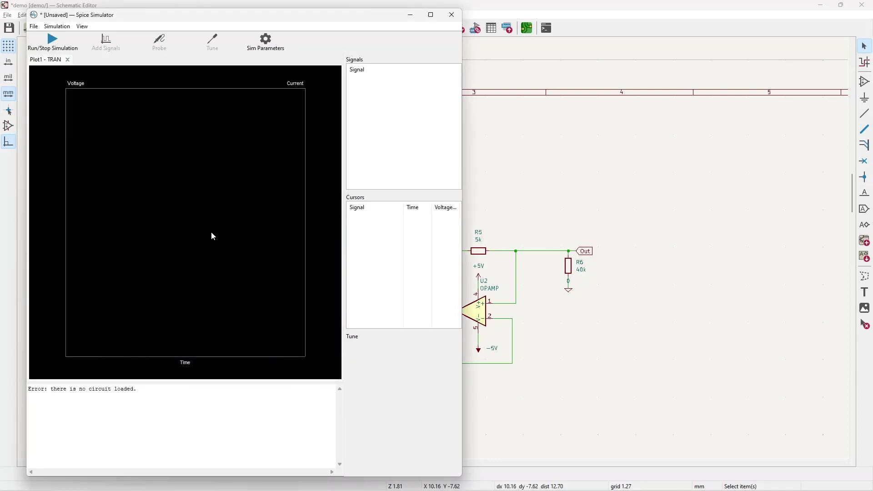
left_click(60, 44)
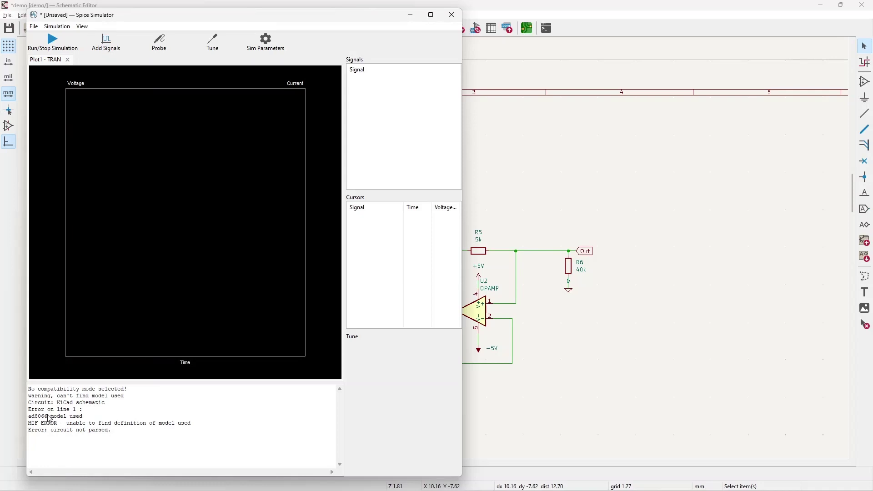
- Point op-amp U2's SPICE model library to AD8066.lib in the demo folder
left_click(565, 321)
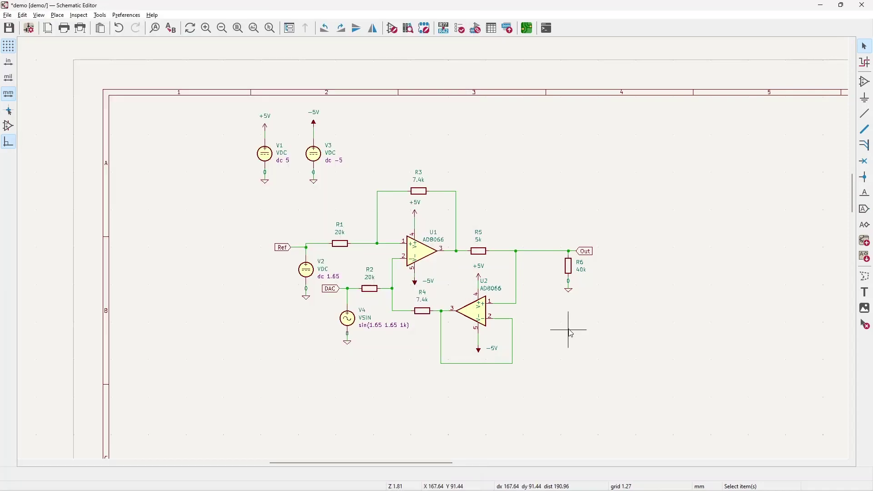
left_click(484, 314)
double_click(484, 314)
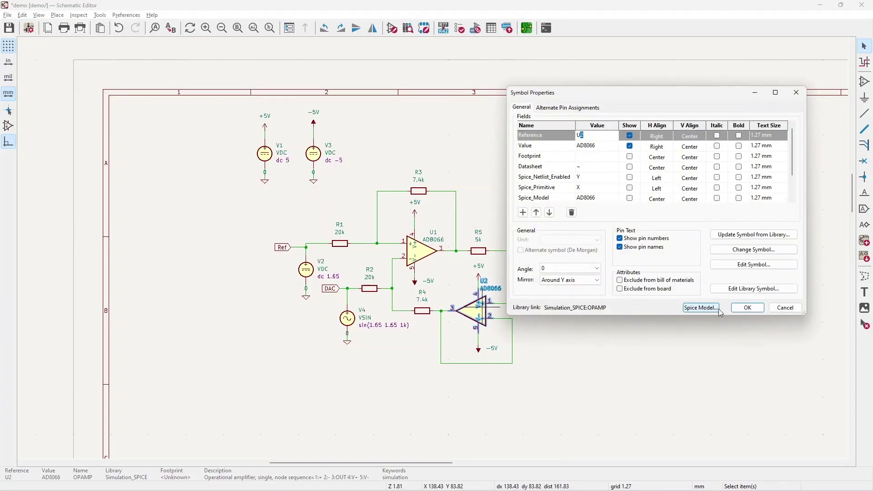
left_click(700, 307)
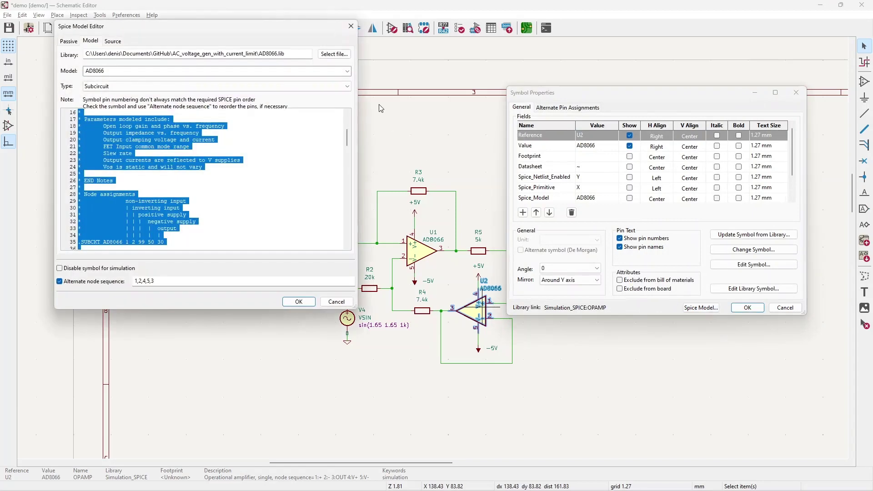
left_click(271, 55)
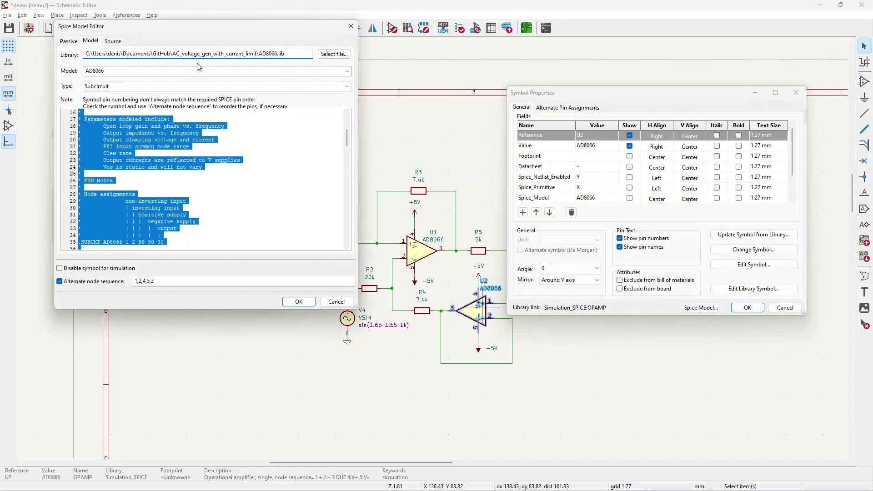
left_click_drag(293, 53, 61, 53)
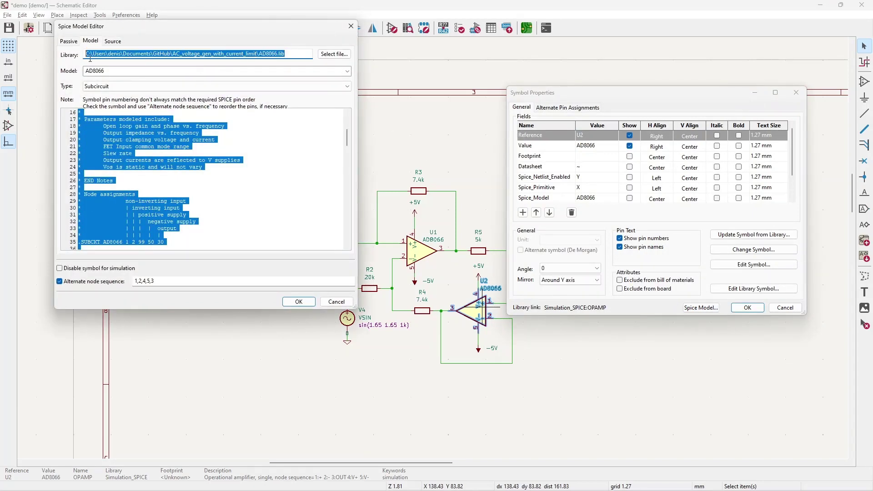
left_click(320, 58)
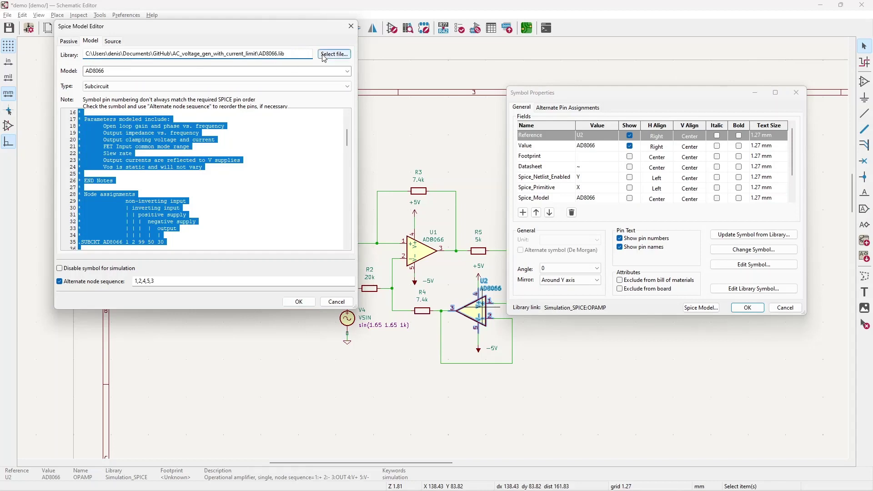
double_click(169, 155)
left_click(172, 158)
left_click(426, 299)
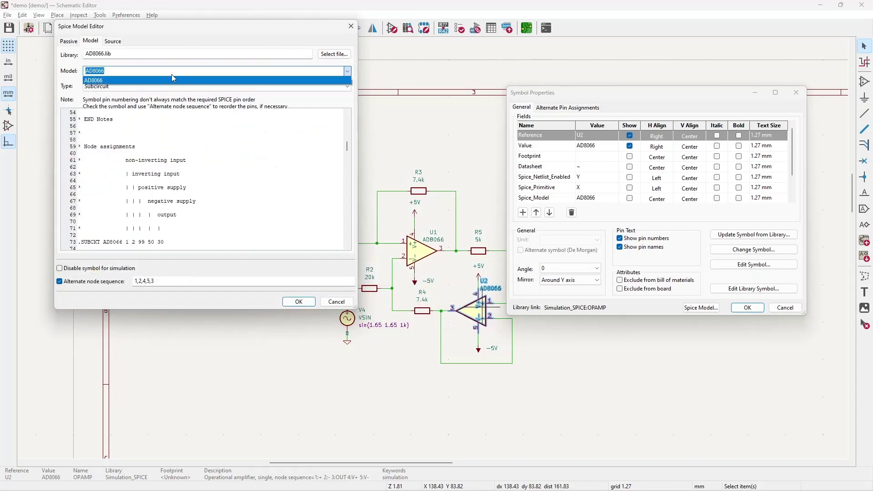
- Reselect AD8066.lib from the parent project folder and apply it to U2
left_click_drag(93, 54, 107, 63)
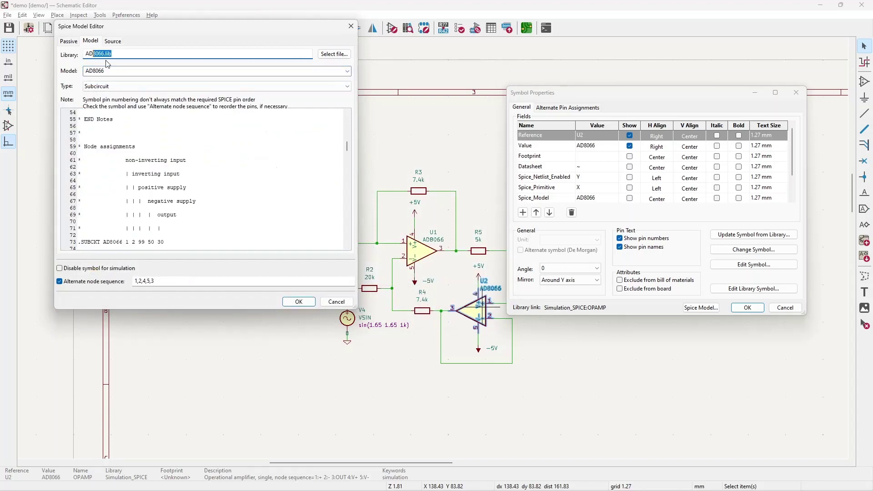
left_click(334, 54)
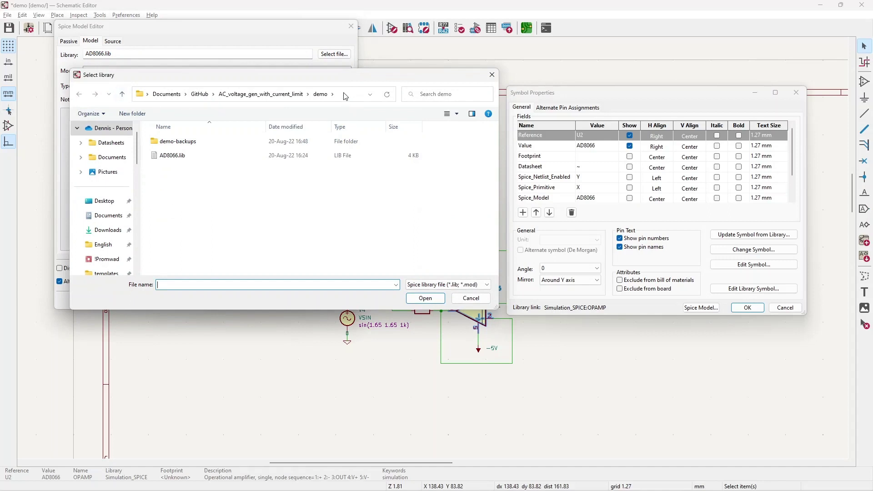
left_click(123, 94)
left_click(182, 183)
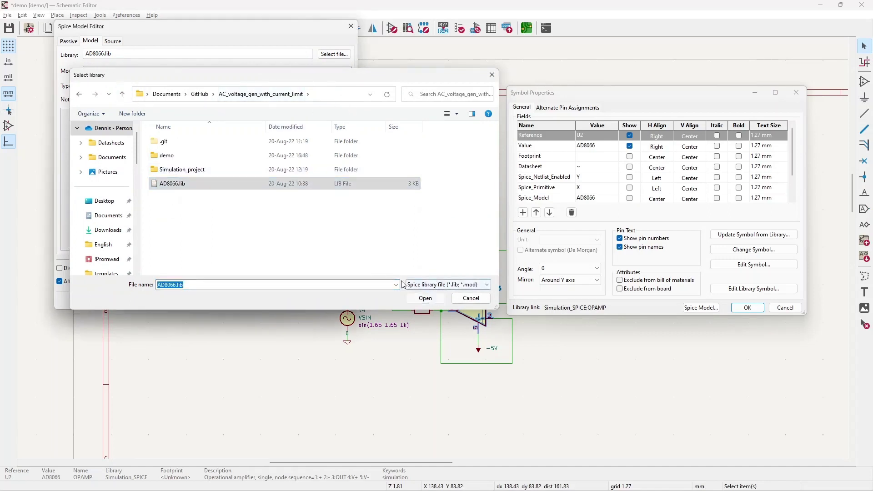
left_click(426, 298)
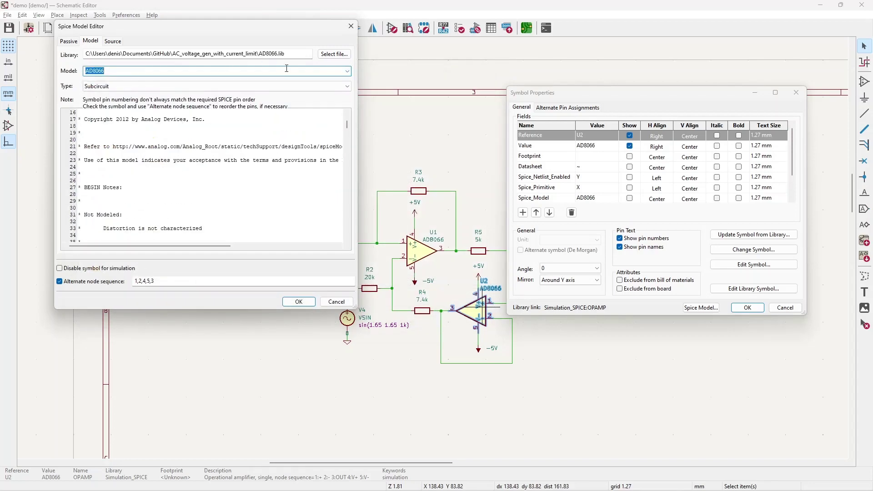
left_click(298, 302)
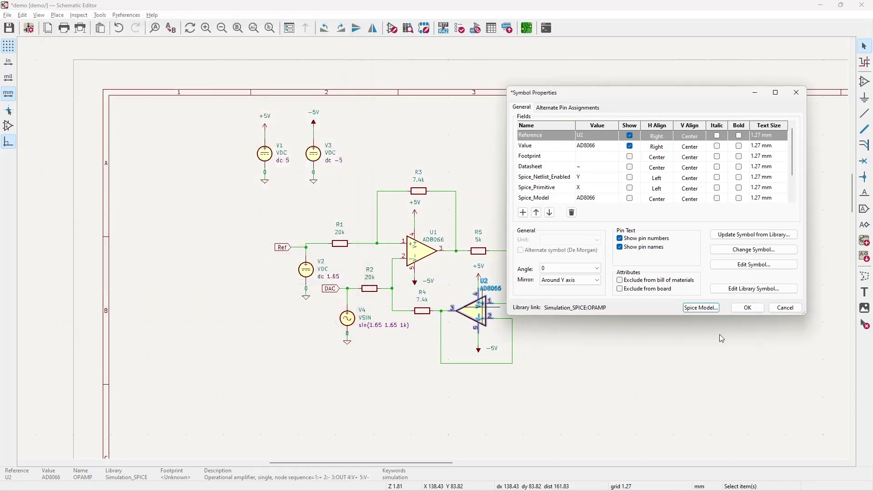
left_click(748, 308)
- Point op-amp U1's SPICE model library to the same AD8066.lib
double_click(418, 252)
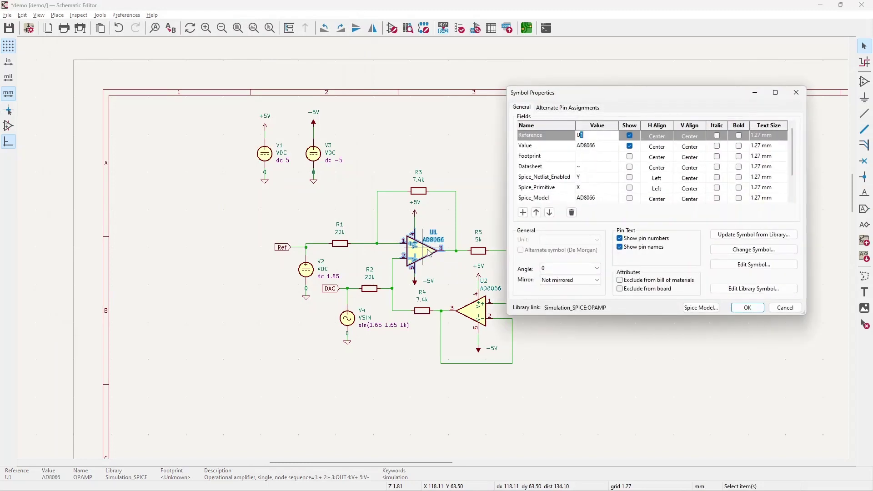
left_click(700, 309)
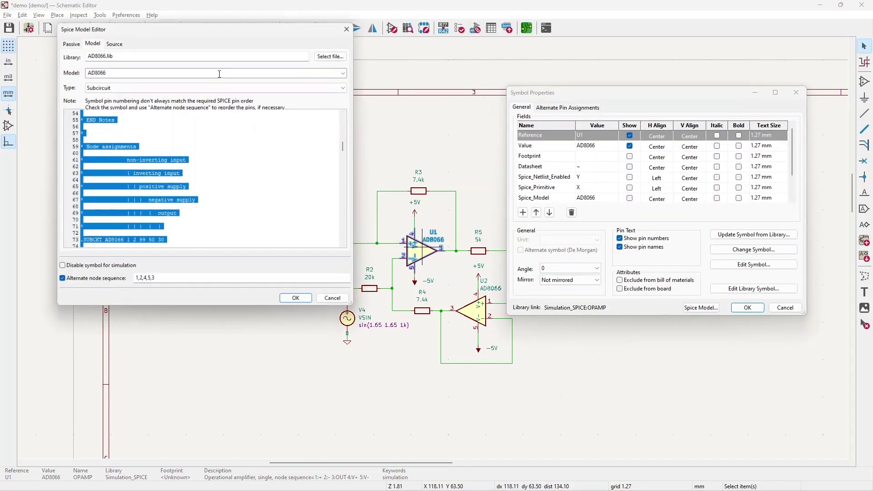
left_click(329, 56)
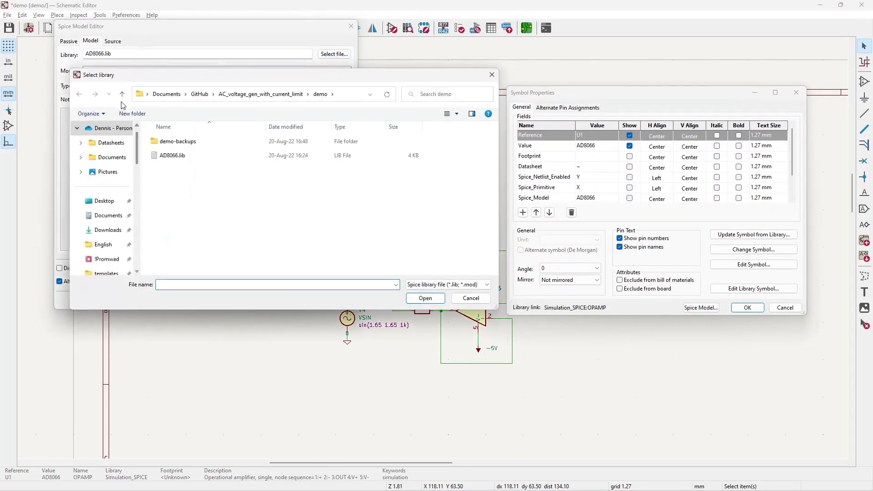
left_click(180, 184)
left_click(425, 298)
left_click(299, 303)
left_click(306, 302)
- Apply U1's property changes and open the Spice Simulator
left_click(737, 306)
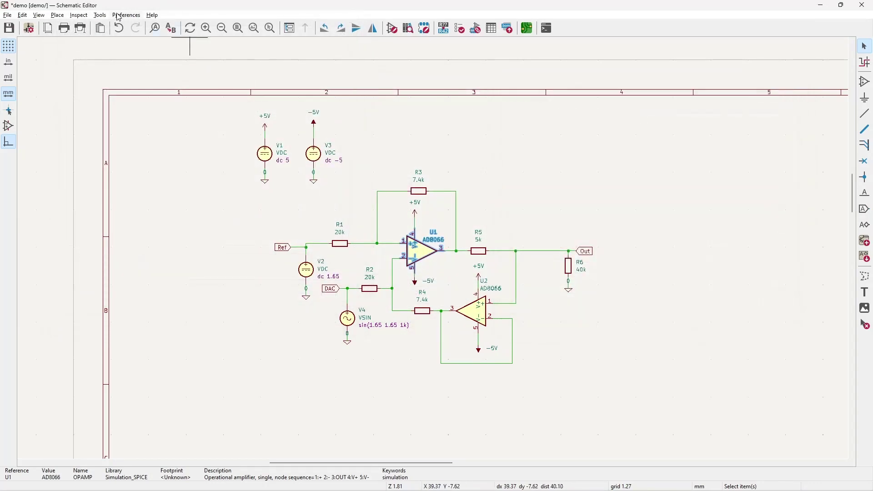
left_click(85, 16)
left_click(101, 75)
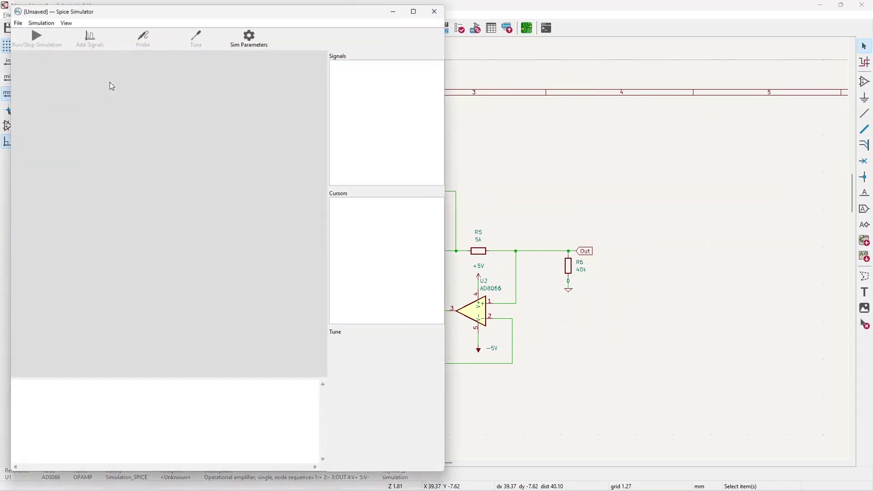
- Run a transient simulation with 1u time step and 1m final time
left_click(28, 21)
left_click(42, 116)
left_click(222, 154)
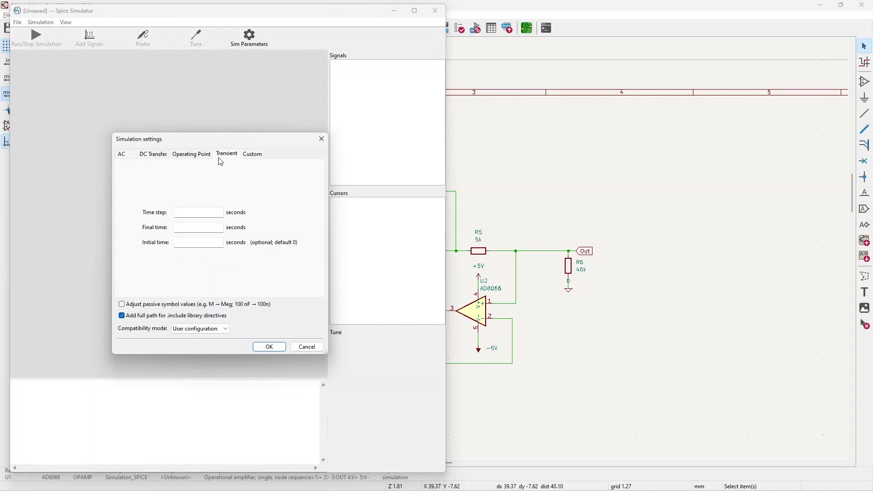
left_click(215, 214)
type("1u")
key("Tab")
type("1m")
left_click(269, 347)
left_click(37, 38)
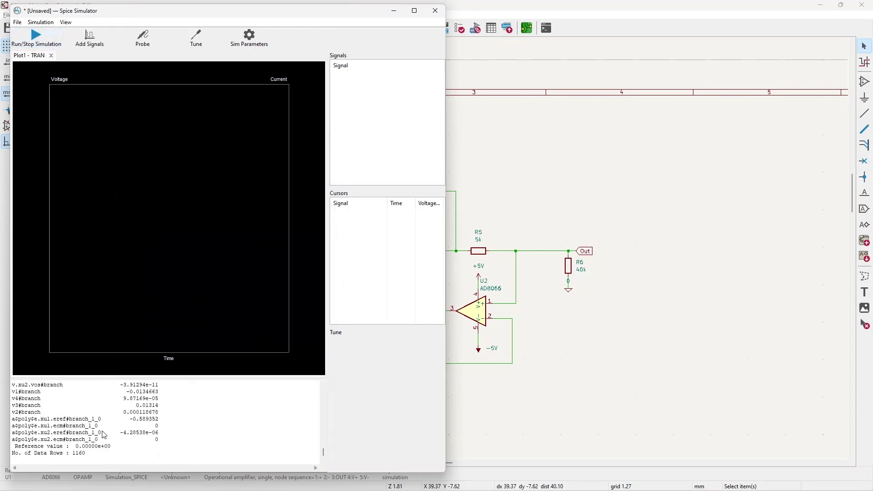
- Snap the Schematic Editor window to the right half of the screen
left_click(533, 4)
key("super+Right")
key("super+Up")
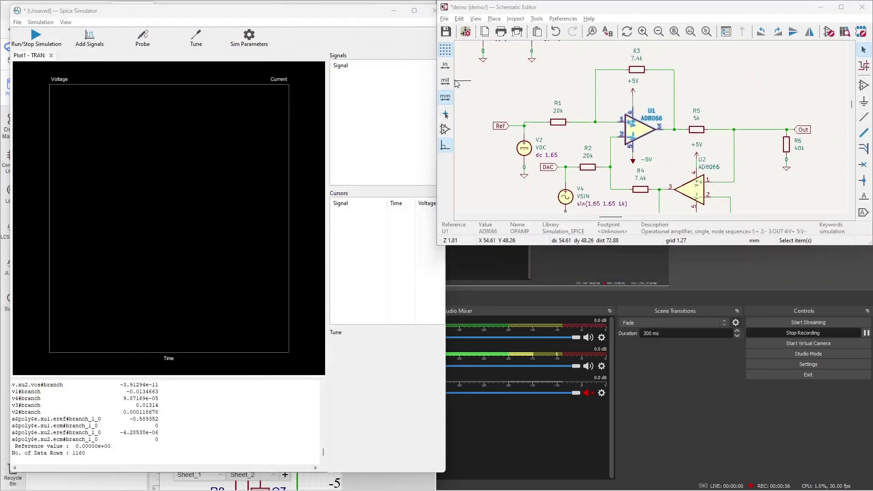
key("Escape")
key("super+Down")
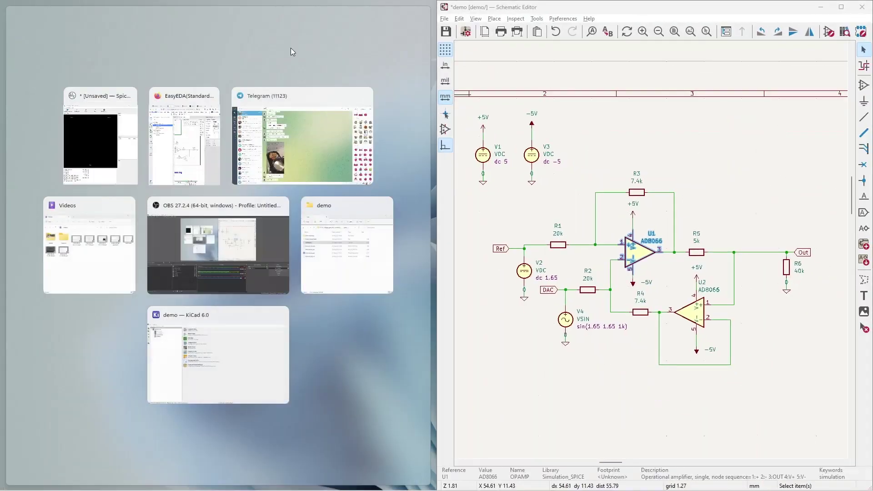
- Place the simulator beside the schematic and plot V(Ref), V(DAC) and V(Out)
left_click(94, 122)
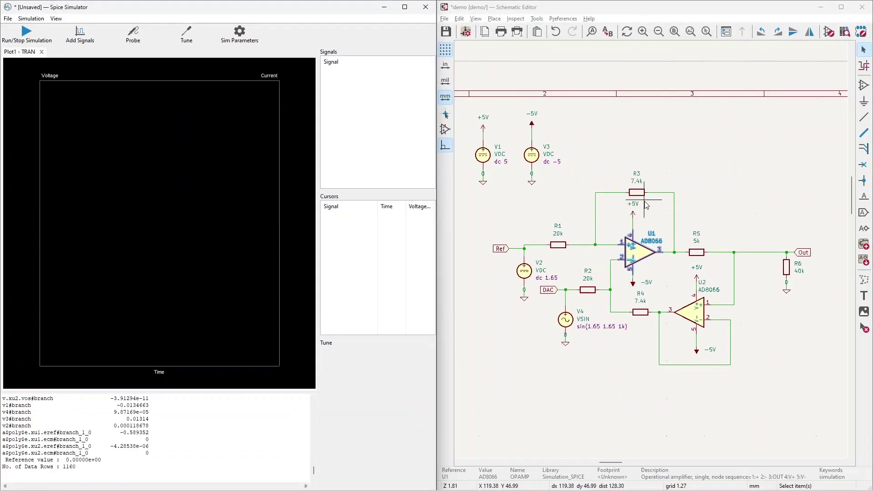
left_click(134, 36)
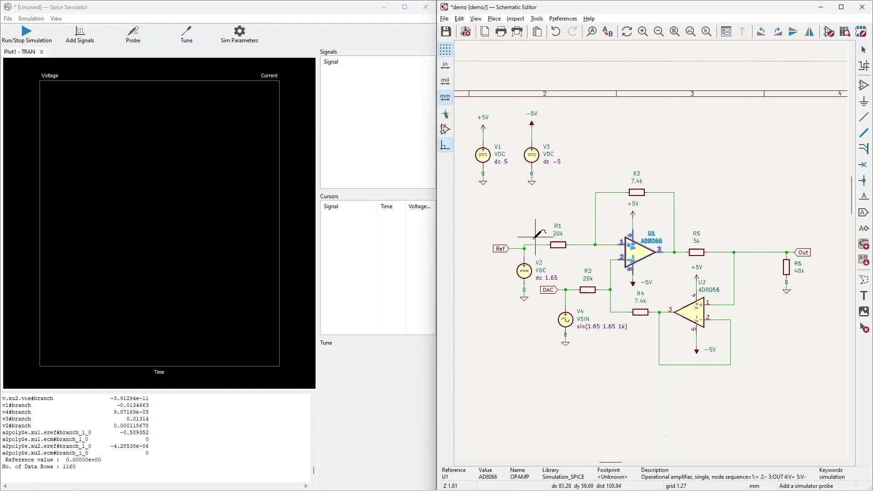
left_click(532, 245)
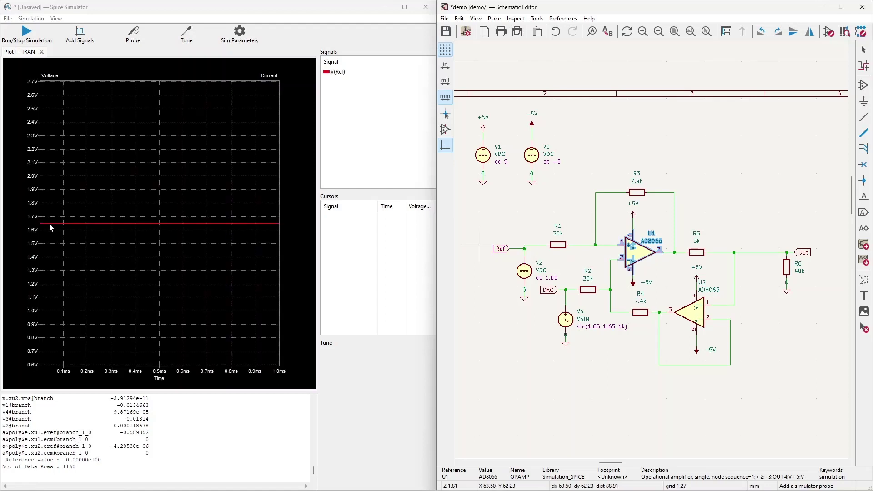
left_click(568, 289)
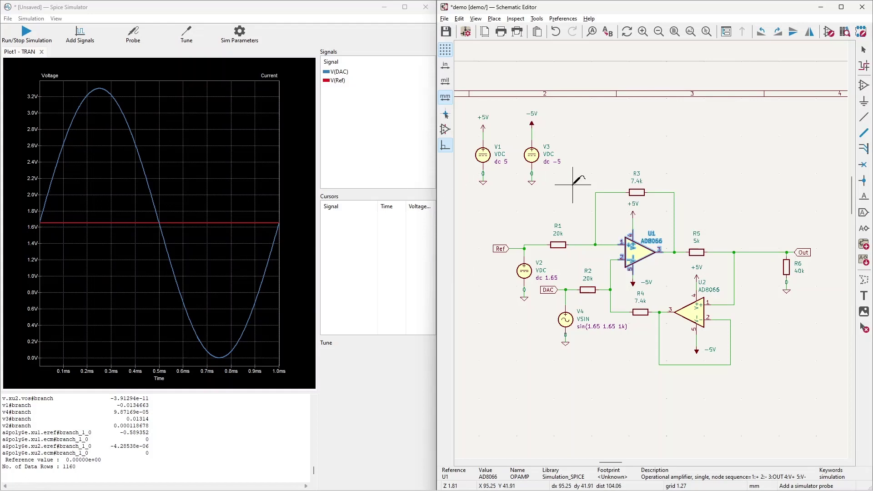
left_click(754, 251)
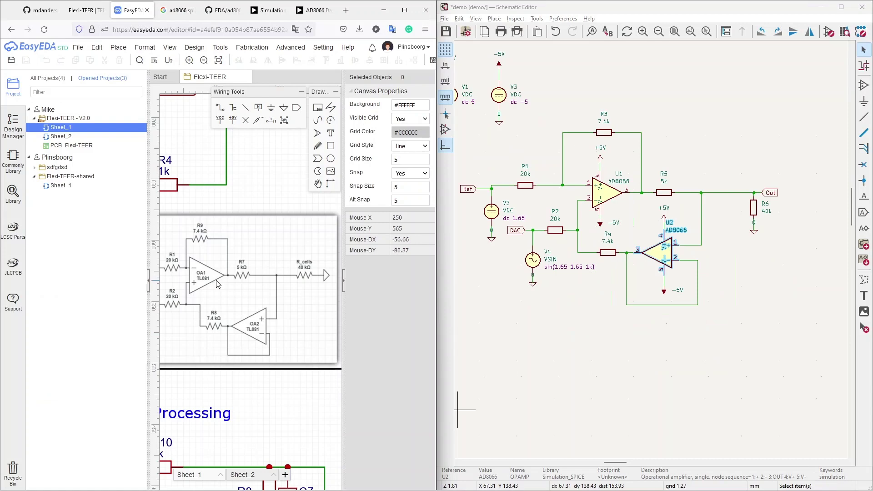
- Mirror the upper op-amp U1 top-to-bottom so its inputs swap
scroll(267, 284, "up", 3)
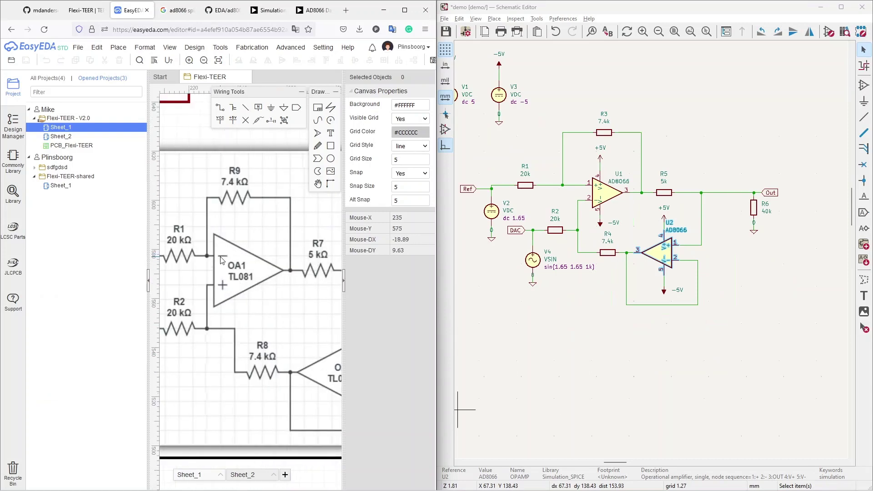
scroll(602, 191, "up", 3)
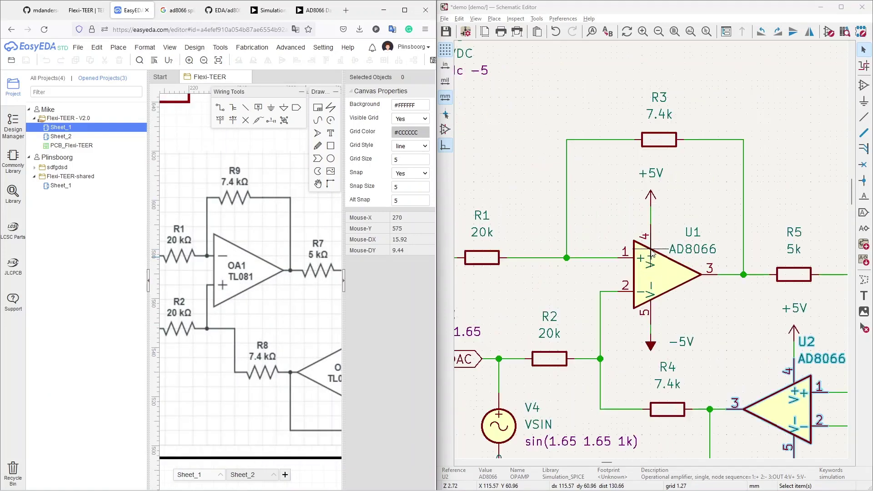
left_click(599, 257)
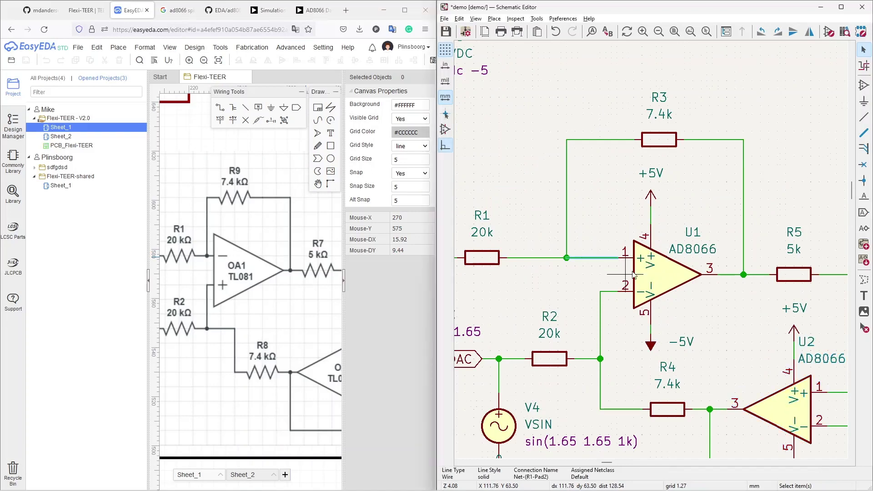
left_click(654, 284)
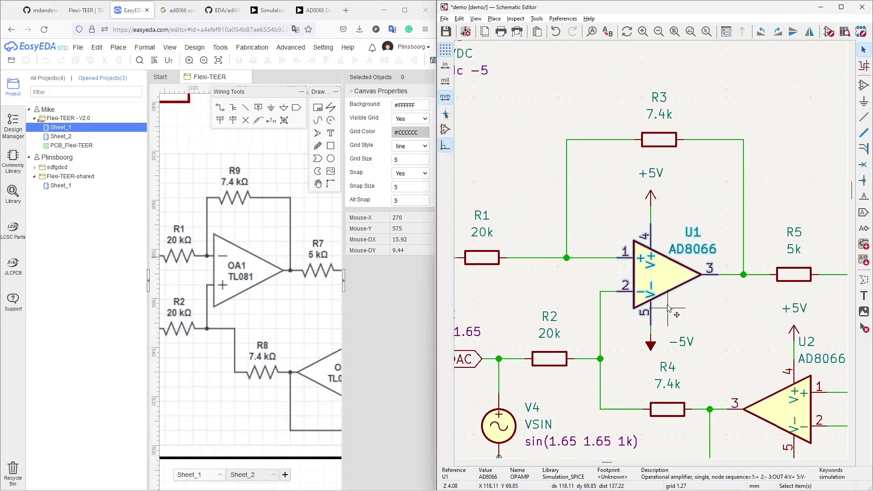
key("ctrl+x")
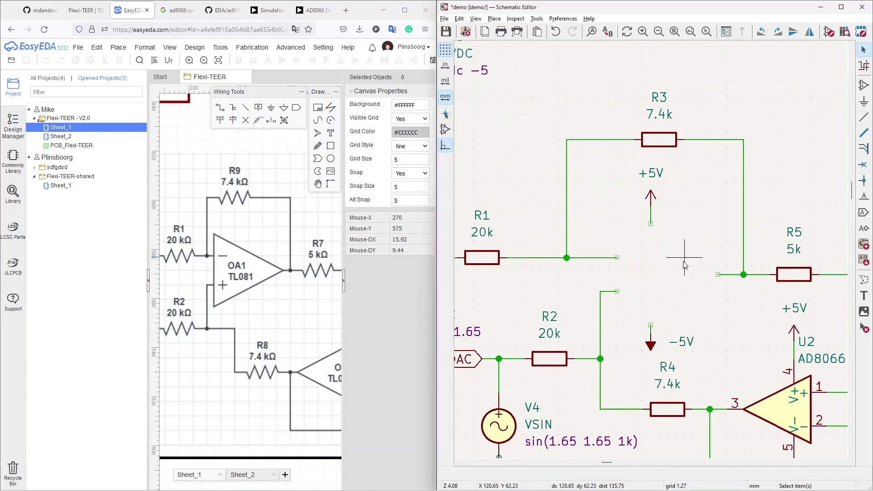
key("ctrl+v")
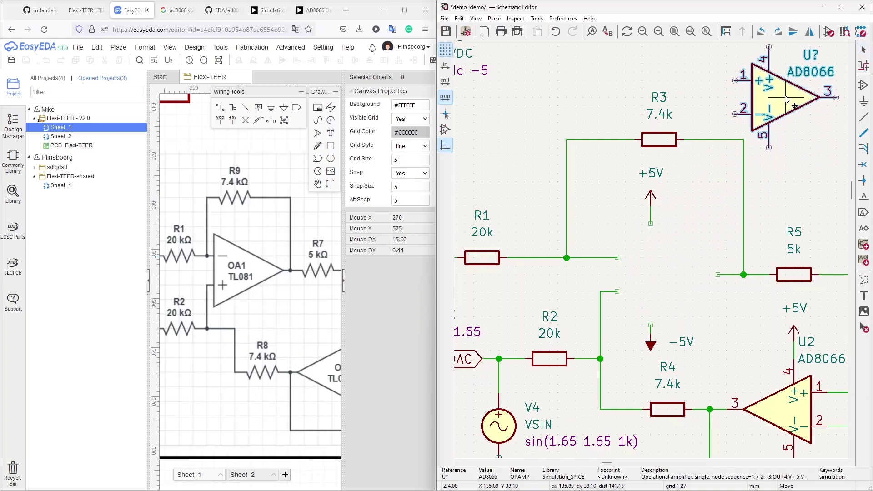
key("y")
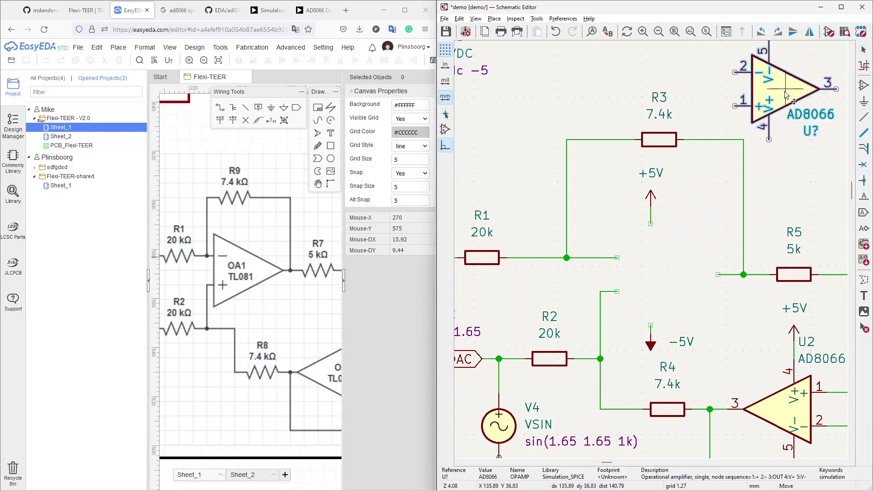
left_click(785, 88)
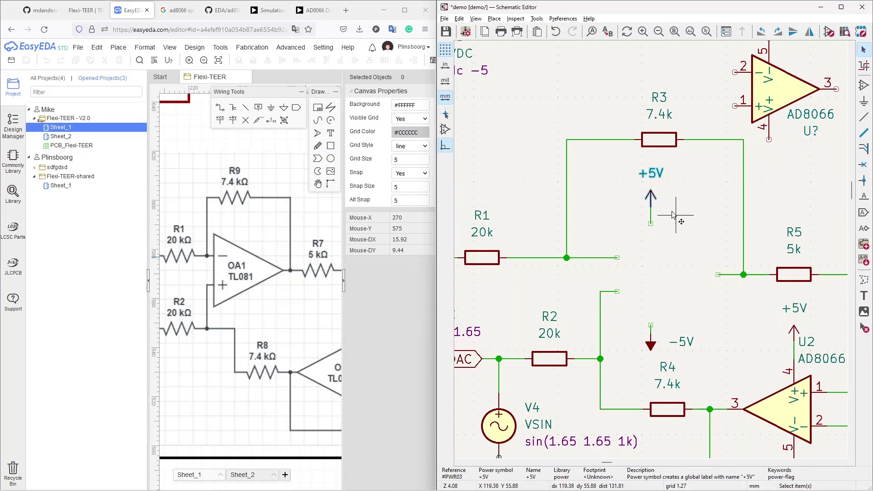
- Put −5V on the upper supply pin and +5V on the lower, then reseat the op-amp on its wires
key("Delete")
key("ctrl+v")
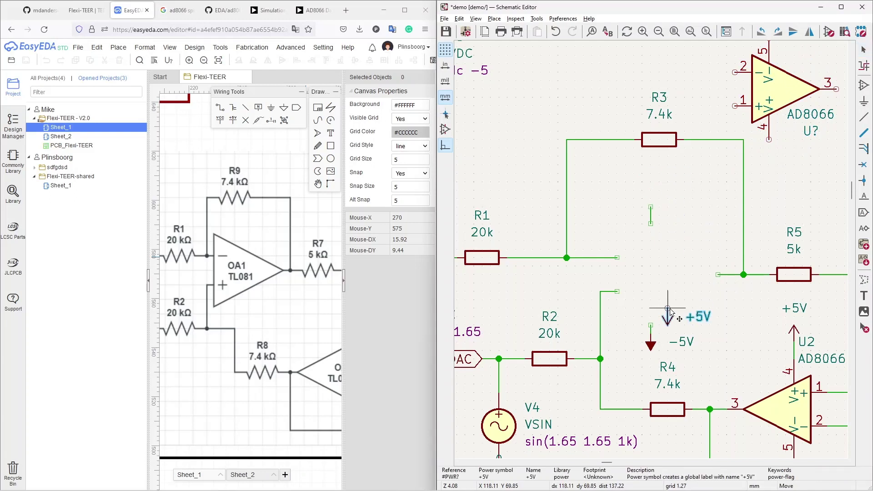
left_click(676, 309)
left_click(650, 346)
left_click_drag(650, 348, 651, 200)
key("r")
key("r")
left_click(676, 321)
left_click_drag(677, 325, 651, 341)
left_click_drag(782, 243, 682, 90)
key("m")
left_click(668, 277)
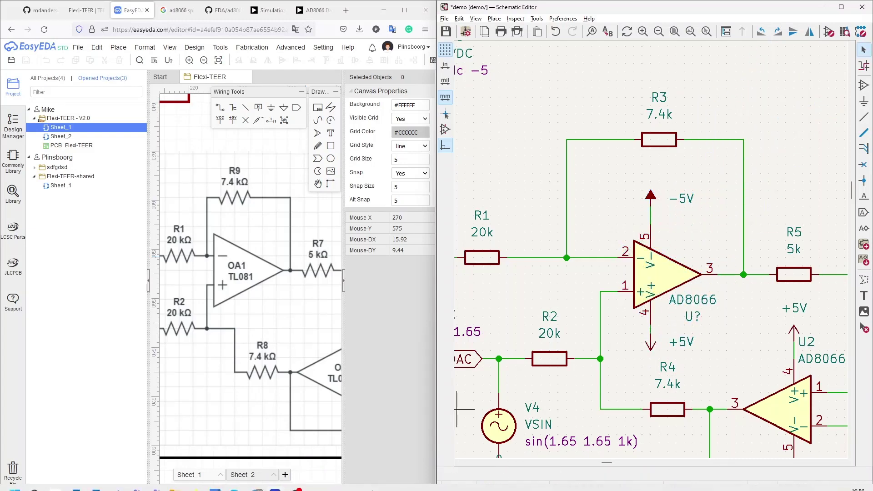
- Save the rewired schematic and rerun the simulation
mouse_move(277, 484)
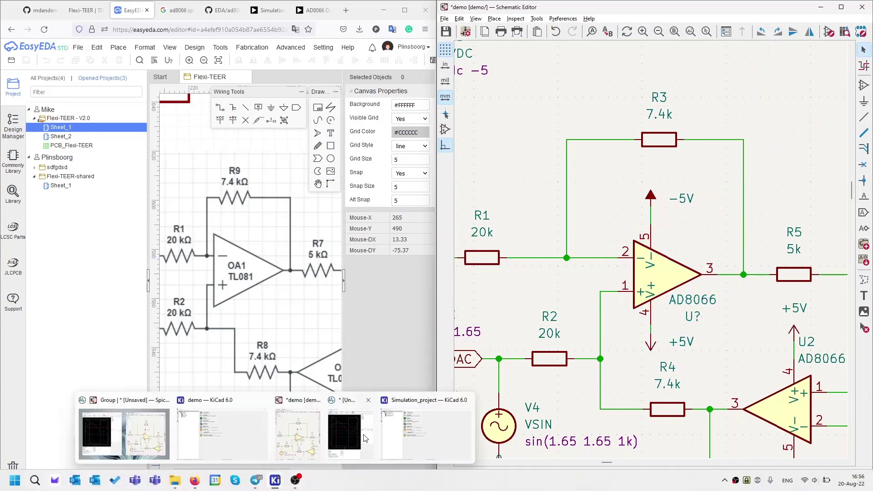
left_click(125, 438)
left_click(446, 32)
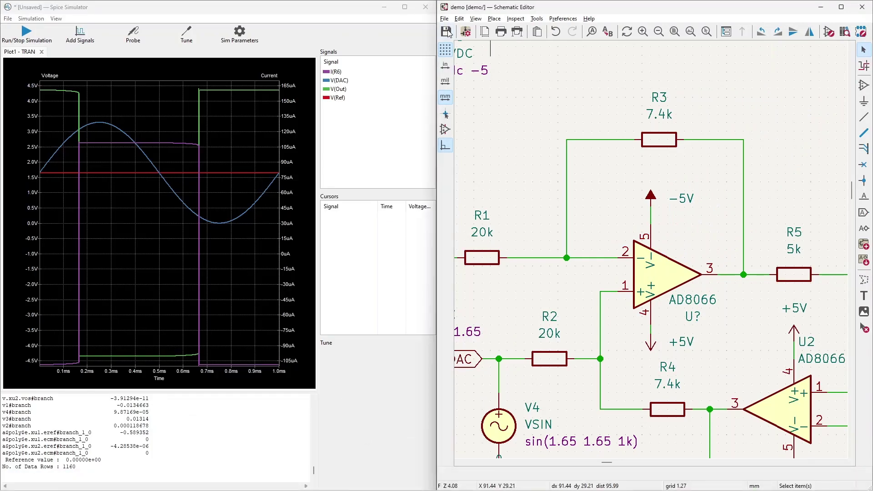
left_click(28, 32)
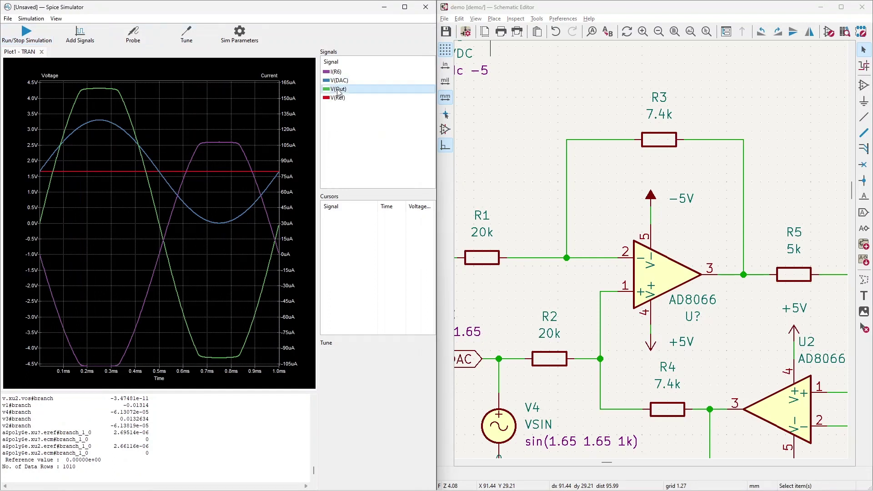
- Show the whole circuit and add the I(R6) trace to the plot
scroll(705, 262, "down", 3)
mouse_move(770, 230)
left_mouse_down()
mouse_move(672, 165)
mouse_move(763, 215)
left_mouse_up()
middle_click_drag(763, 215, 689, 187)
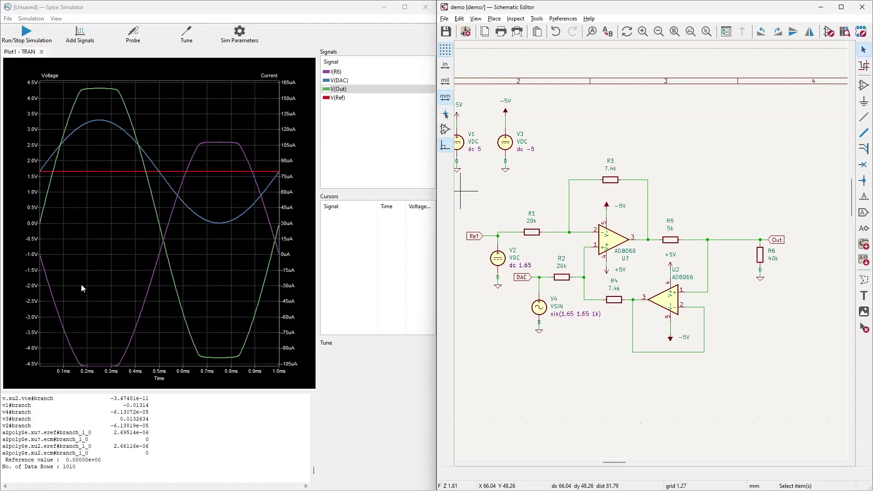
left_click(337, 71)
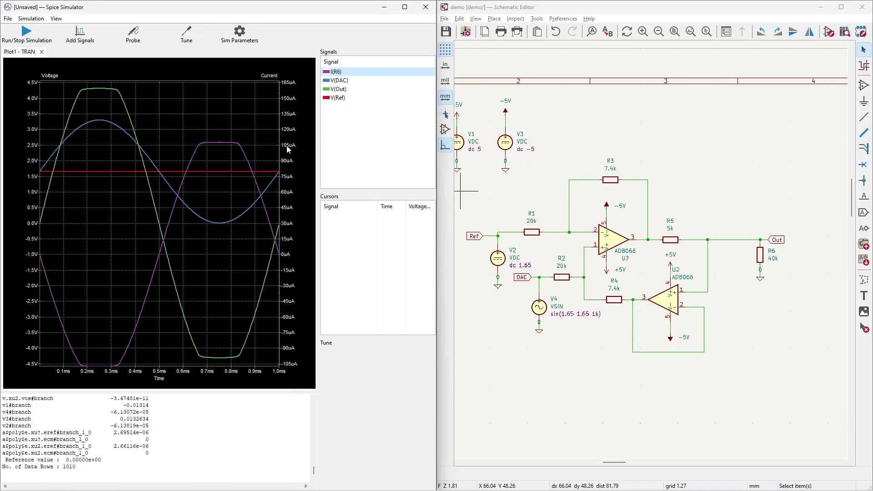
- Rerun the simulation, then place a VPULSE source found by filtering for 'spice'
key("ctrl+r")
left_click(585, 361)
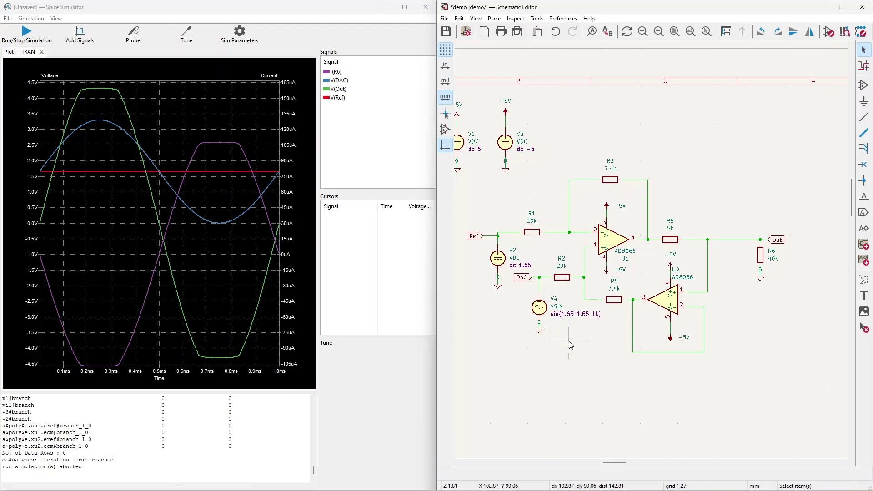
key("a")
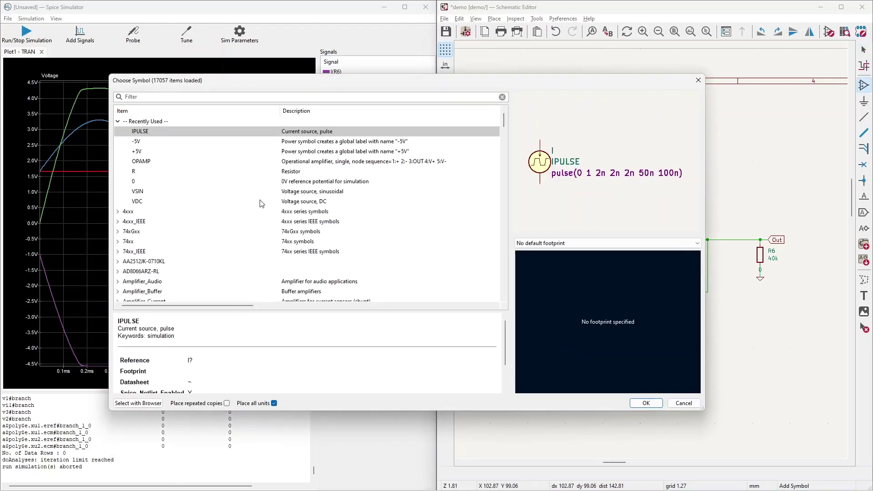
left_click(140, 99)
type("spice")
scroll(185, 203, "down", 2)
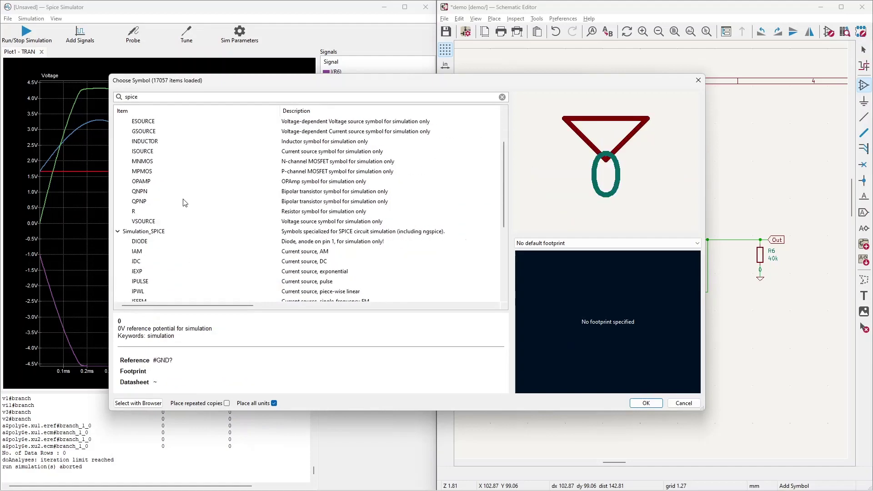
scroll(182, 203, "down", 5)
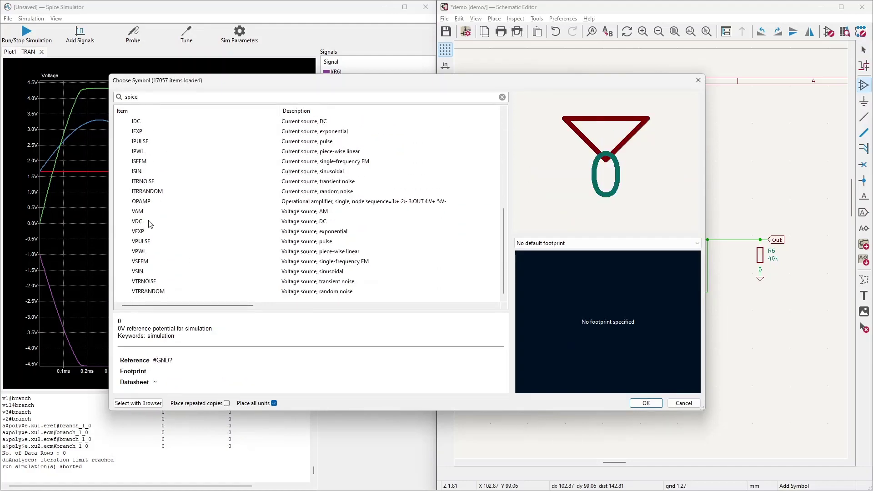
left_click(151, 251)
left_click(191, 241)
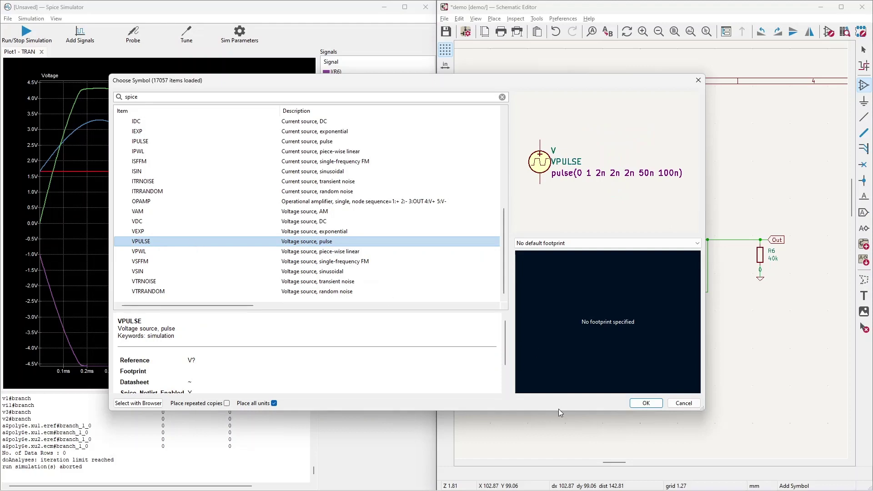
left_click(646, 403)
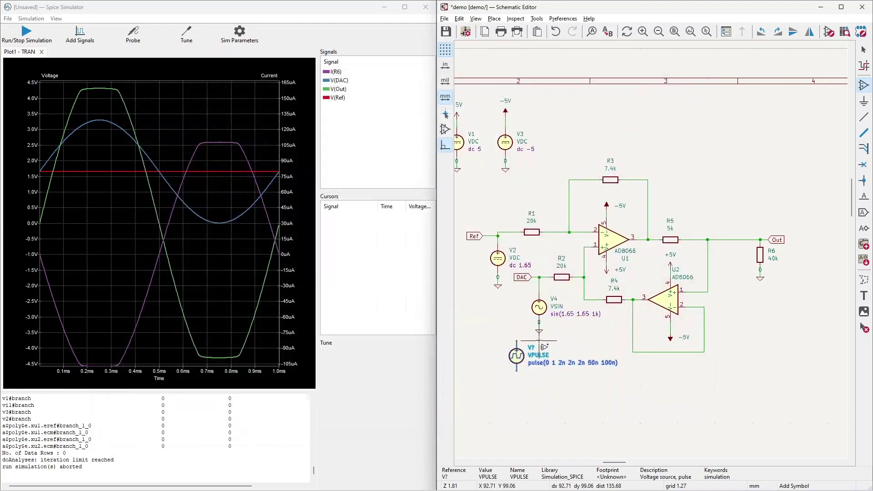
- Delete the V4 sinusoidal source
key("Escape")
left_click(546, 319)
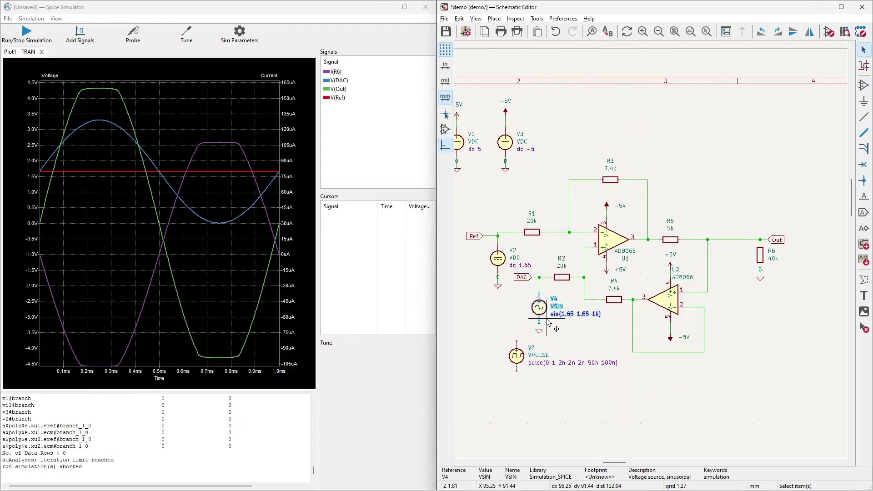
key("Delete")
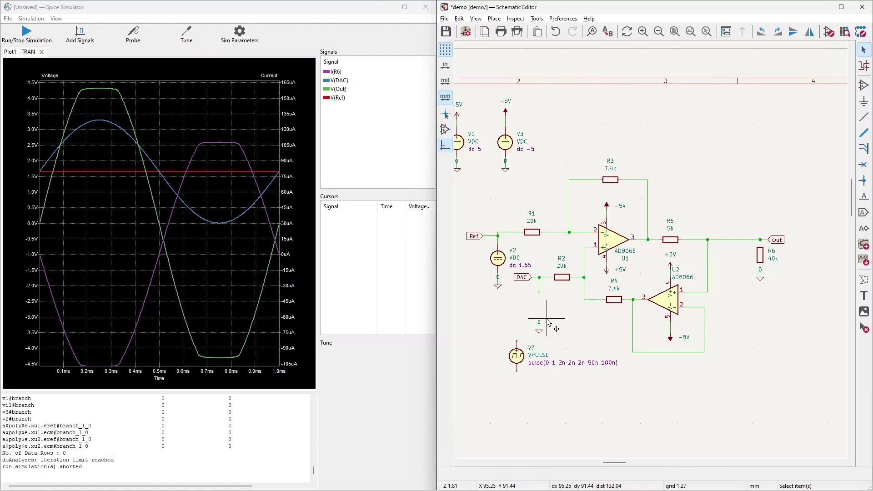
- Move the VPULSE source beside the DAC wire and set its initial value to 0.825
left_click_drag(521, 364, 549, 318)
double_click(549, 317)
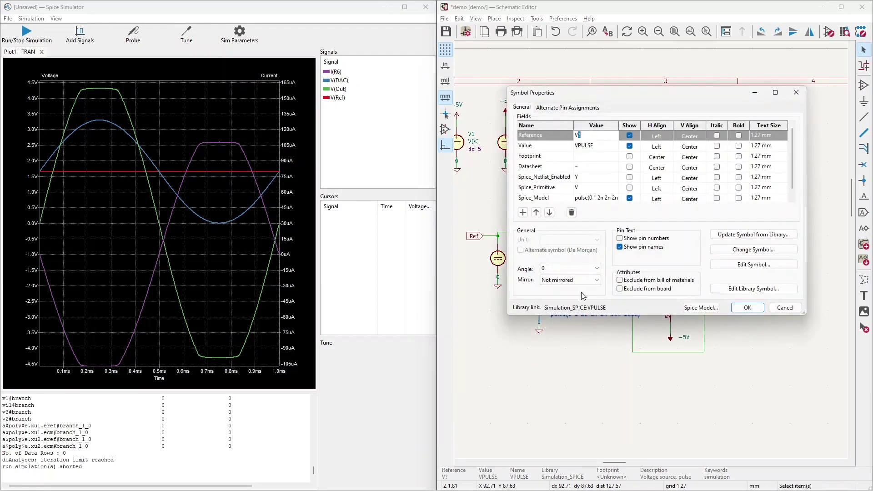
left_click(701, 307)
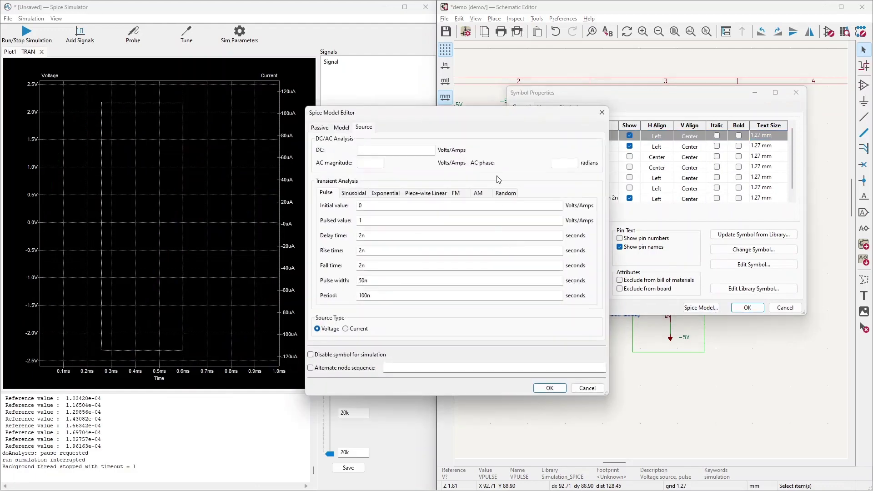
double_click(370, 193)
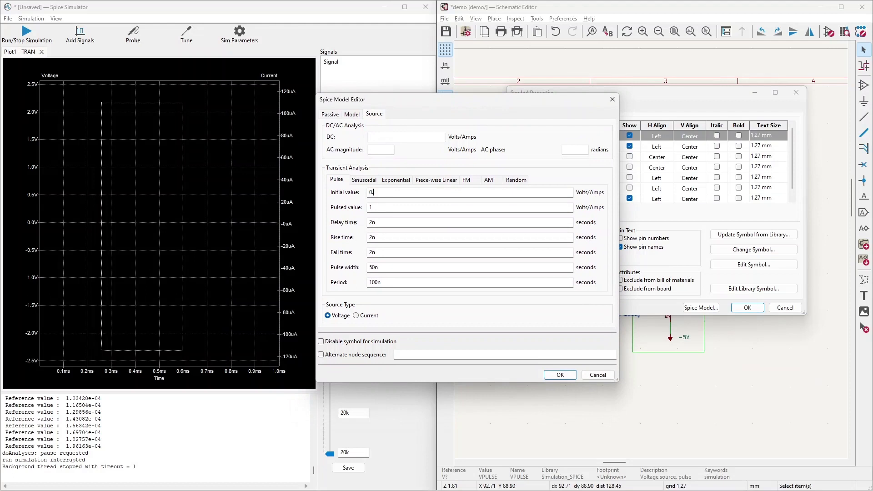
type("0.825")
key("alt+Tab")
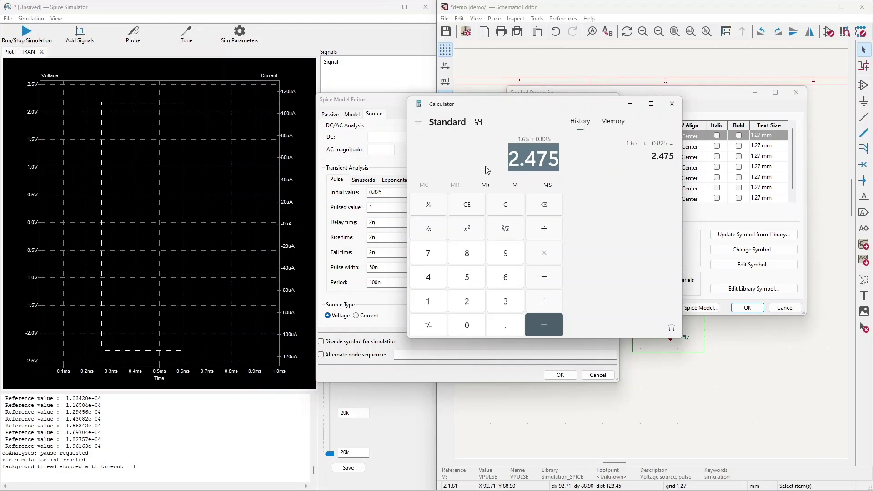
left_click(347, 212)
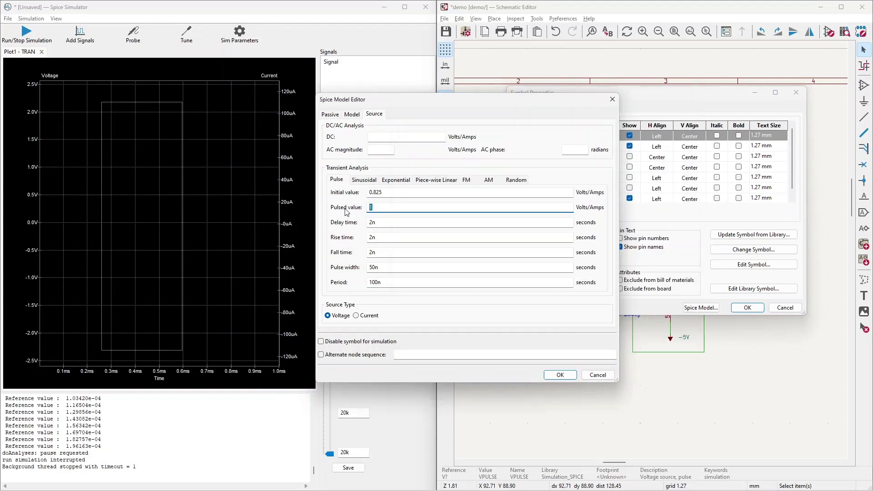
- Set the pulsed value 2.475, 50u width and 100u period, and confirm the model
type("2.475")
left_click(379, 267)
key("Tab")
type("100")
left_click(378, 267)
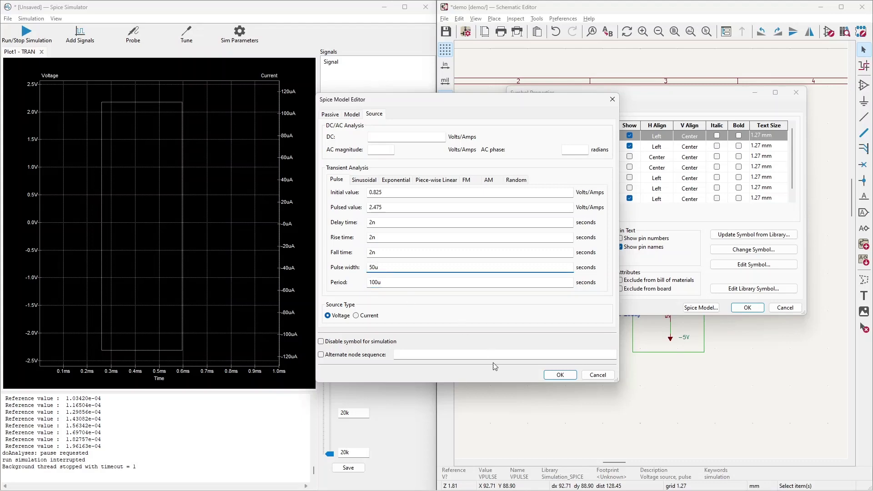
left_click(559, 374)
- Apply the model, run the transient simulation, and plot I(R6), V(Ref) and V(DAC)
left_click(747, 307)
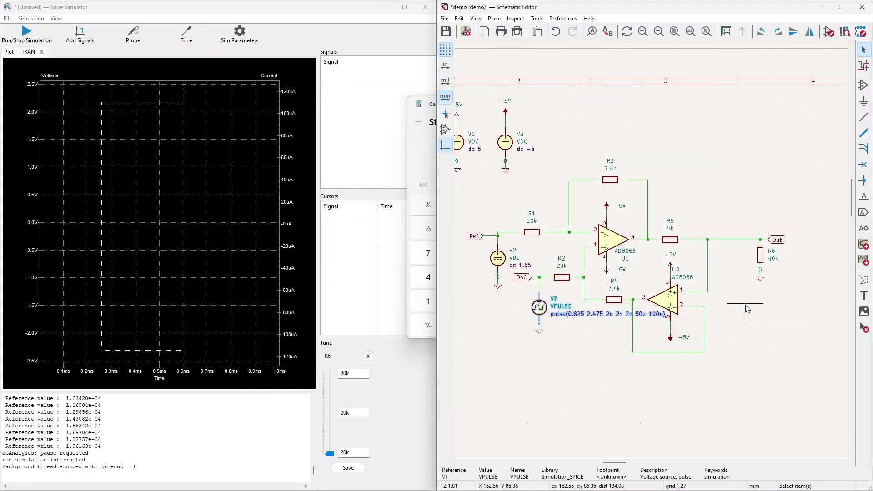
left_click(607, 342)
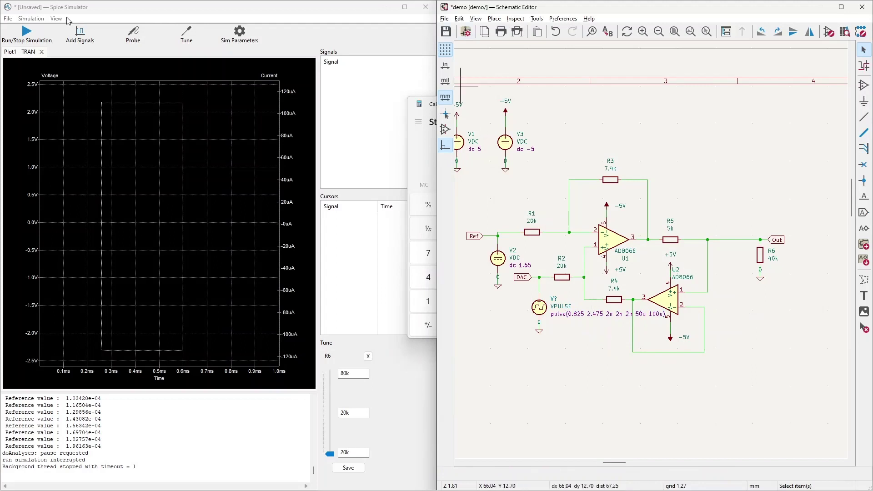
left_click(17, 35)
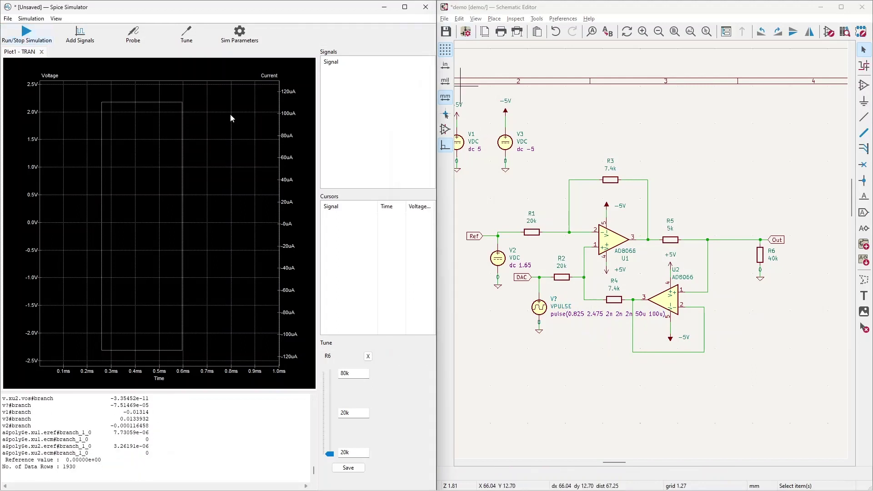
left_click(133, 34)
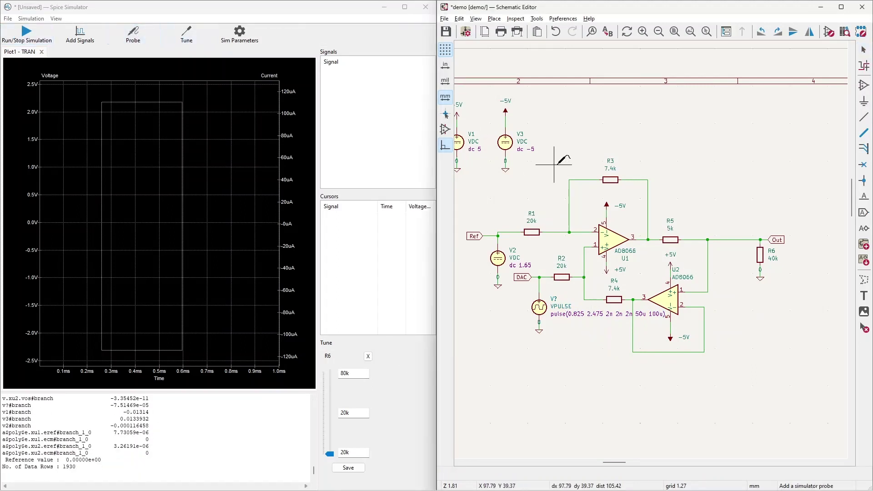
left_click(760, 243)
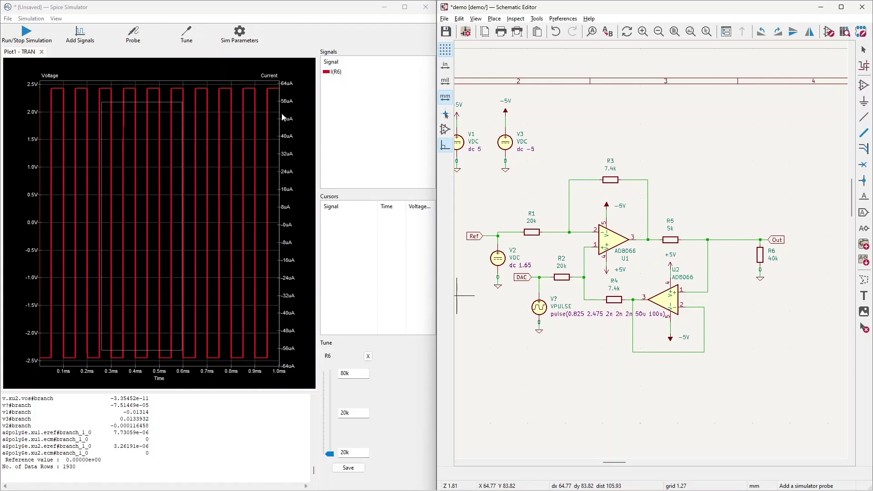
left_click(509, 233)
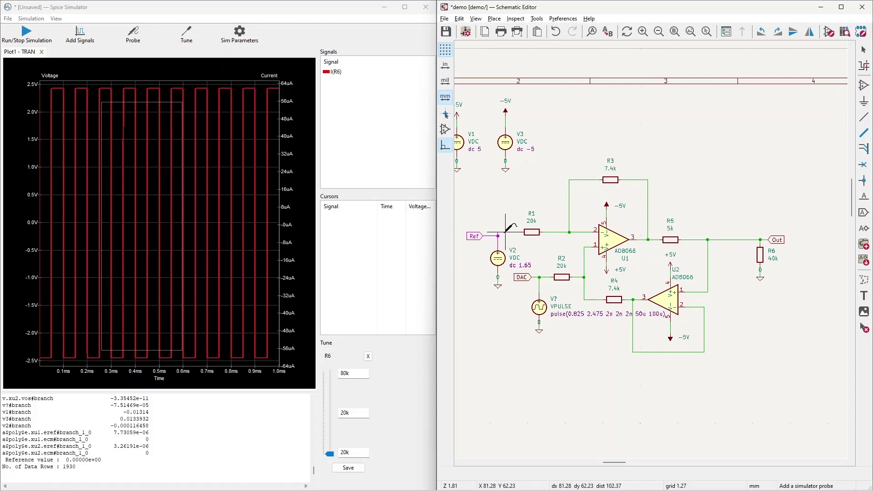
left_click(540, 276)
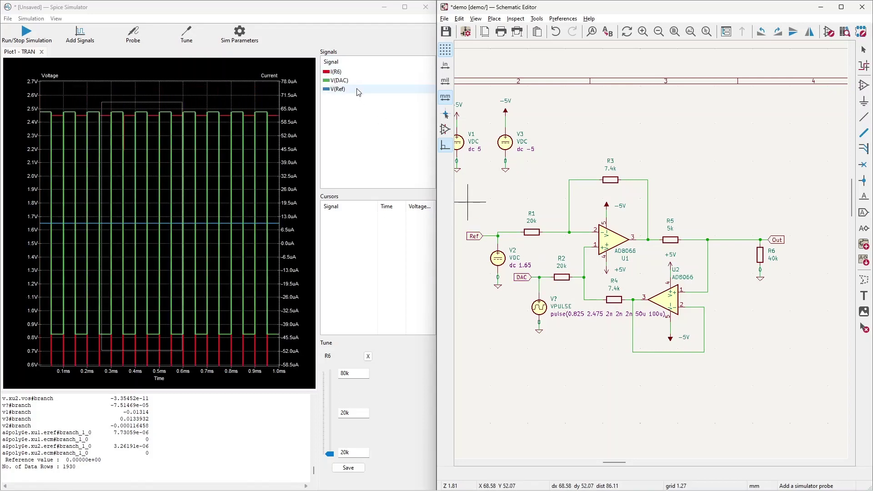
- Hide the I(R6) trace, then plot the R6 current again
right_click(345, 74)
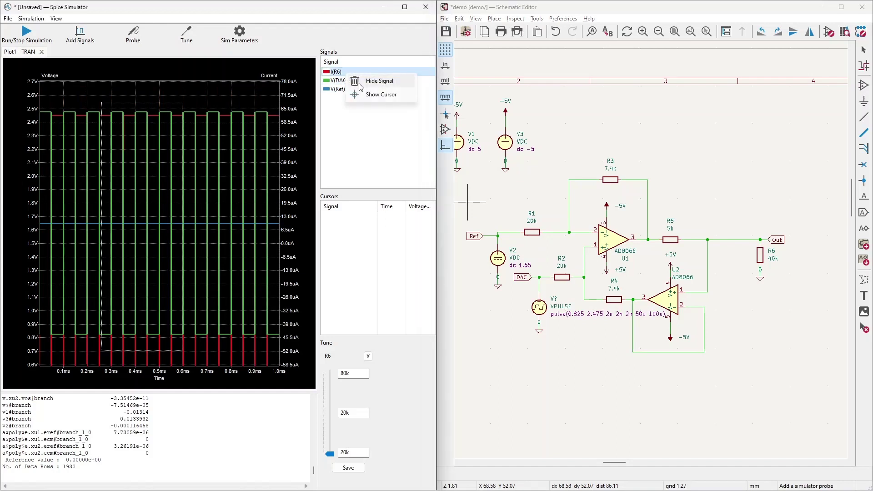
left_click(363, 82)
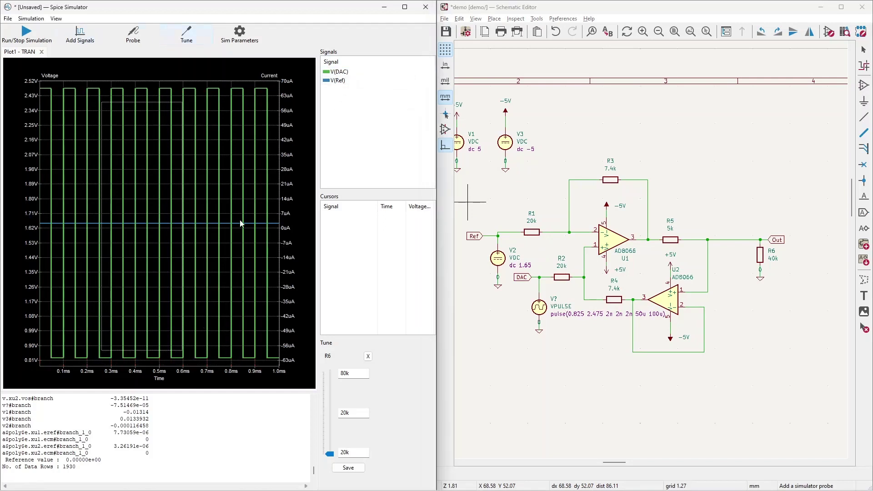
left_click(759, 250)
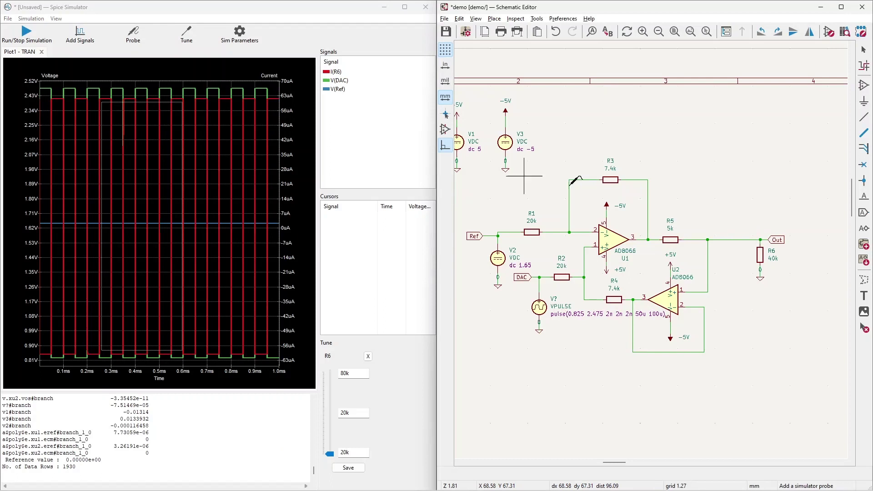
key("Escape")
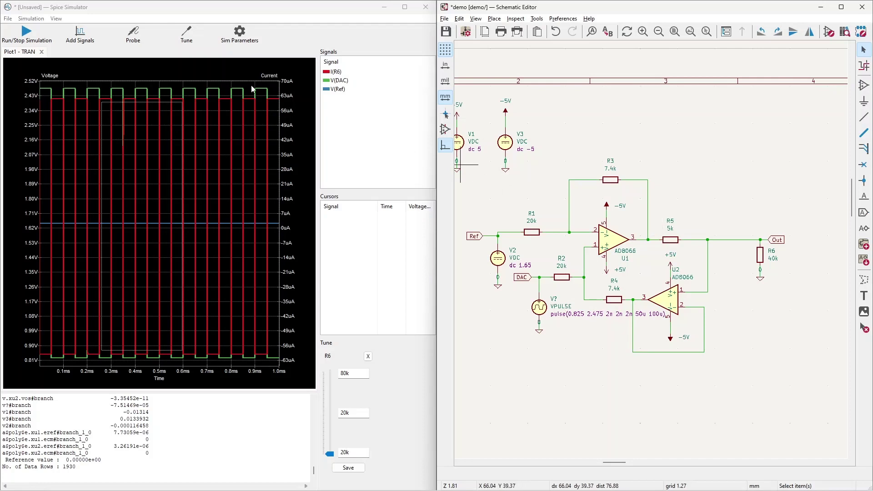
- Re-add R6 to the Tune panel with a 20k middle value
left_click(191, 37)
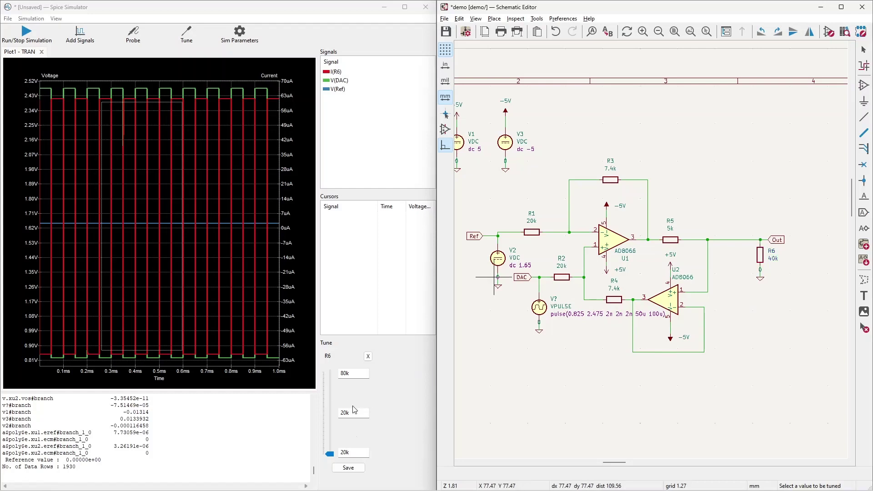
left_click(368, 356)
left_click(186, 34)
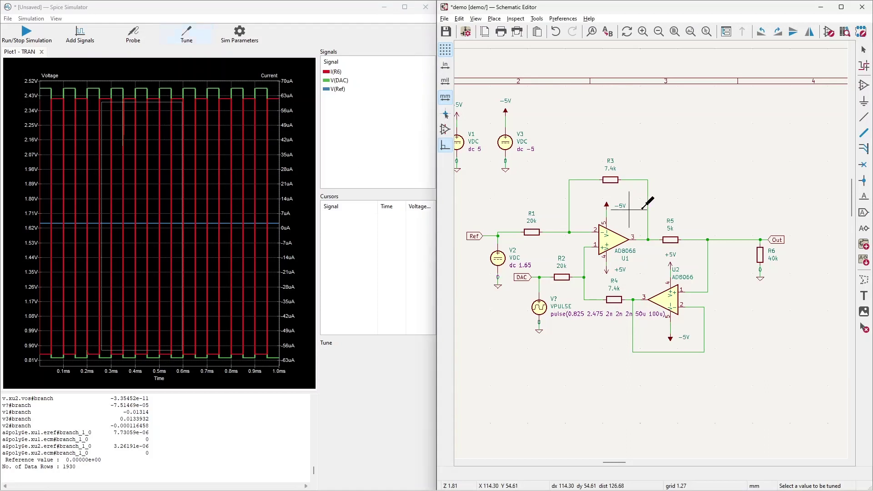
left_click(760, 253)
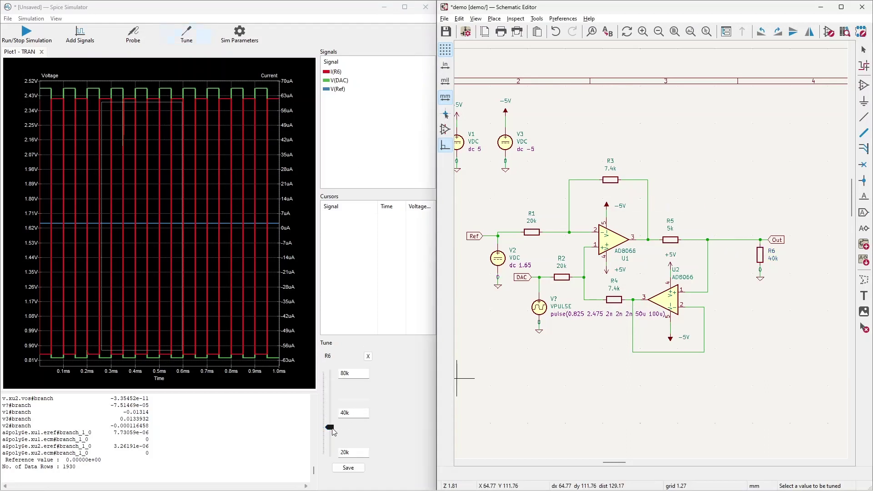
left_click(346, 415)
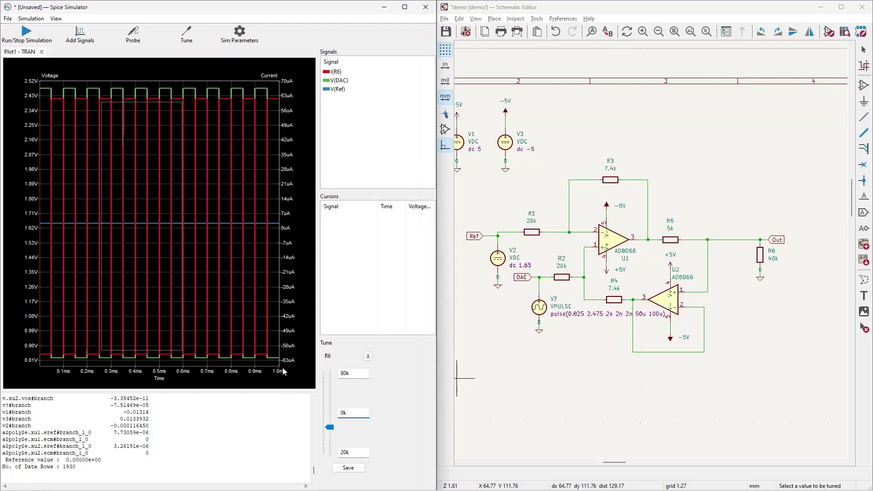
type("2")
key("Return")
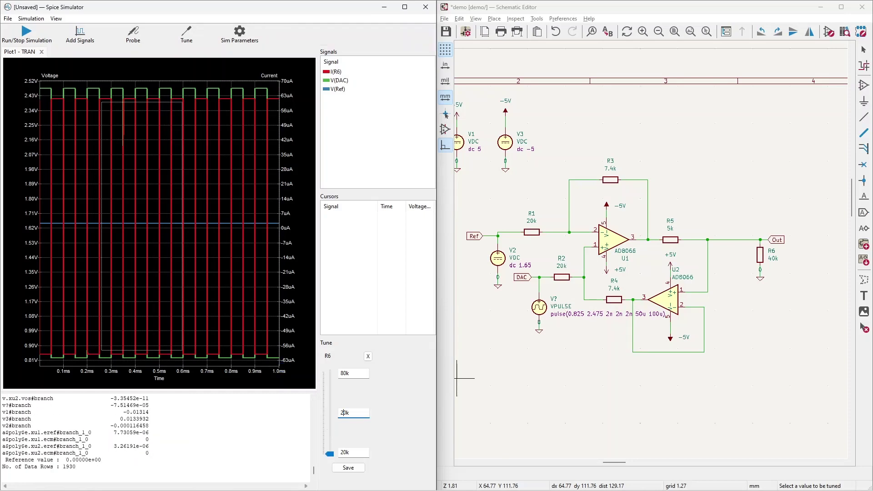
- Hide the V(Ref) and V(DAC) traces, leaving only I(R6)
right_click(337, 89)
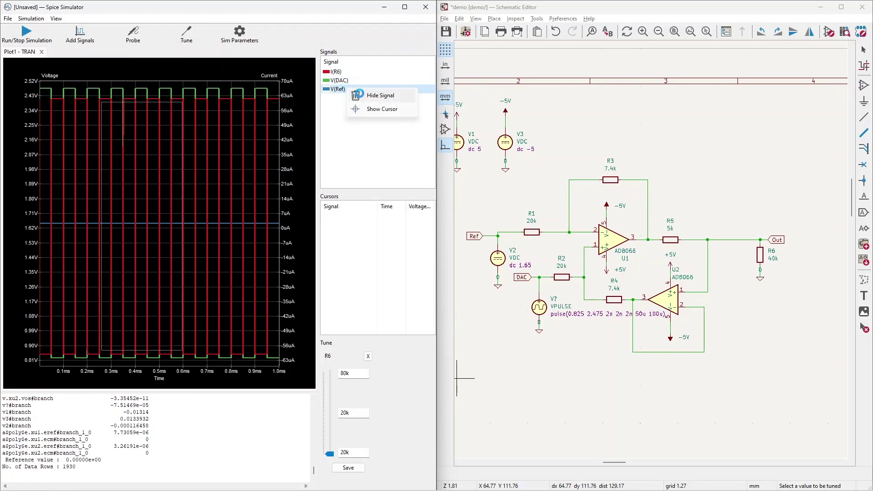
left_click(364, 92)
right_click(341, 82)
left_click(366, 85)
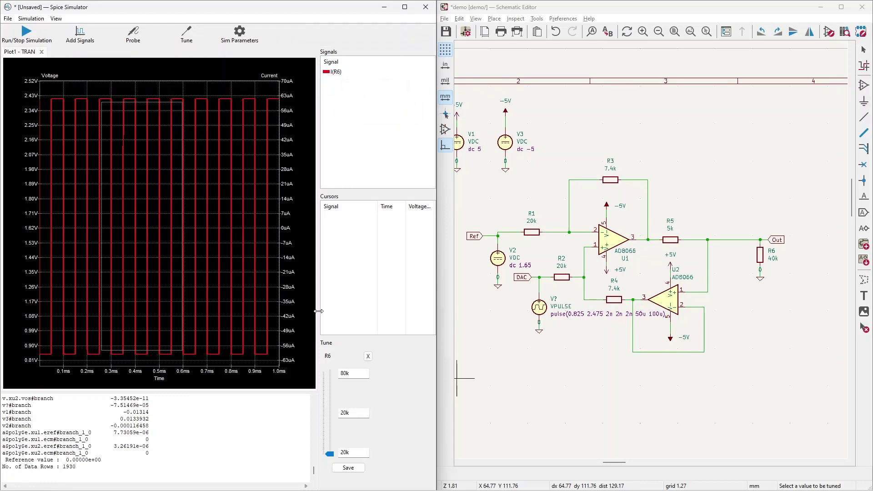
- Sweep R6 between about 40k and 73k, settling at 60.8k
left_click_drag(330, 454, 332, 393)
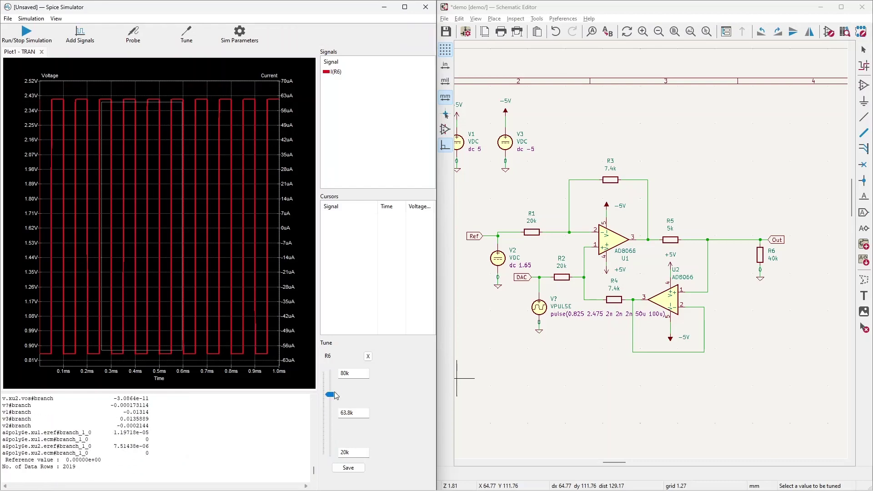
left_click_drag(332, 393, 332, 384)
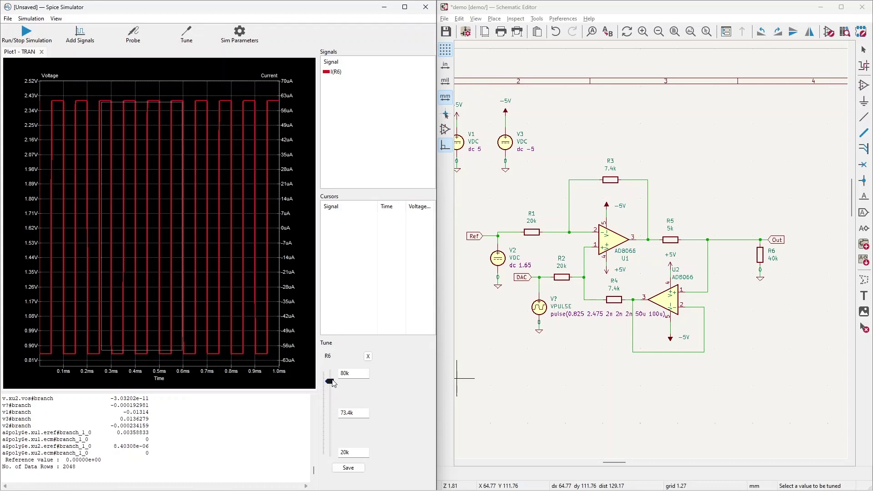
left_click_drag(333, 385, 334, 431)
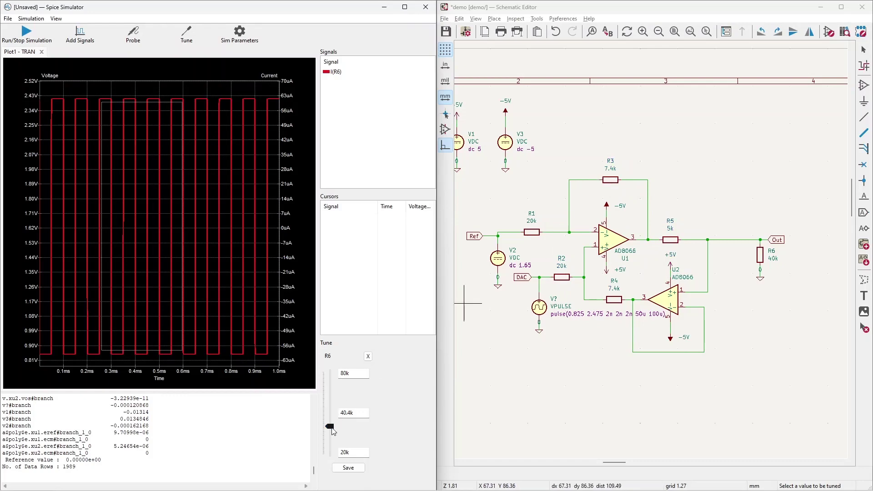
left_click_drag(330, 427, 333, 402)
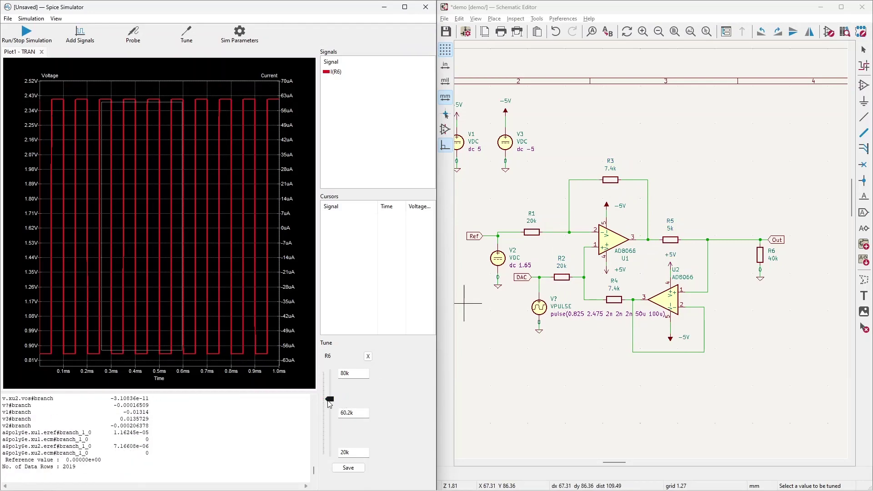
left_click_drag(330, 403, 331, 432)
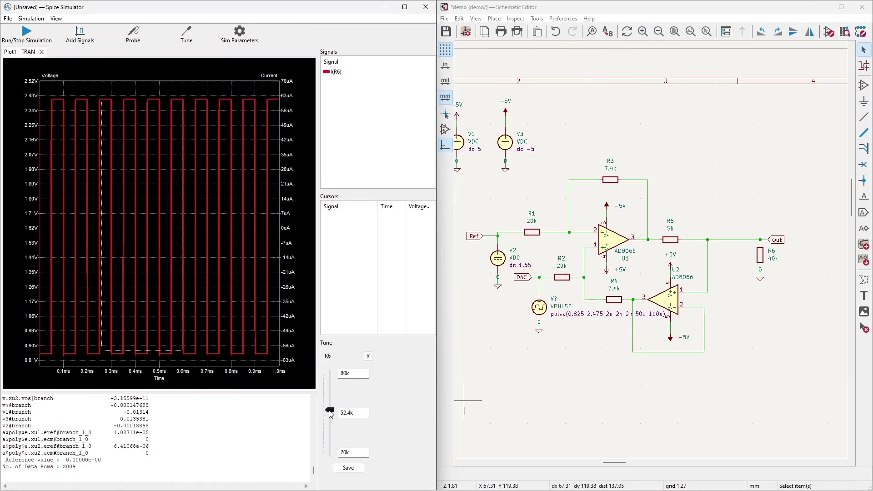
left_click_drag(329, 412, 330, 399)
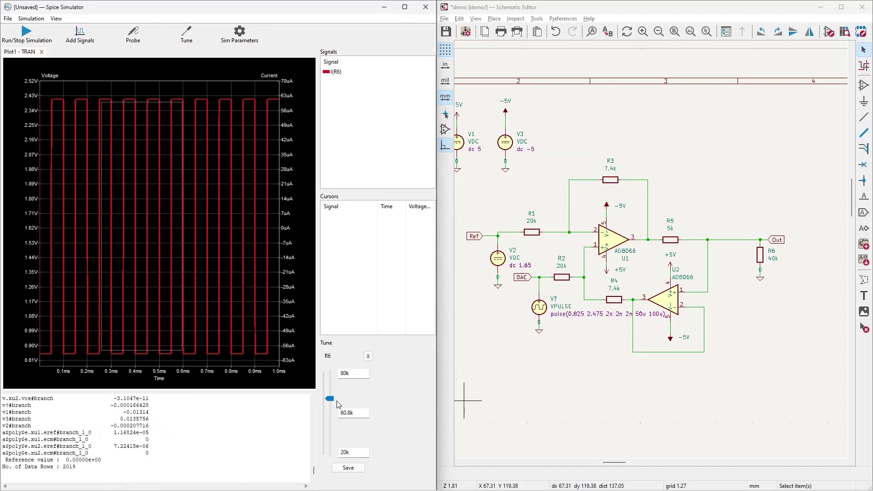
left_click(536, 362)
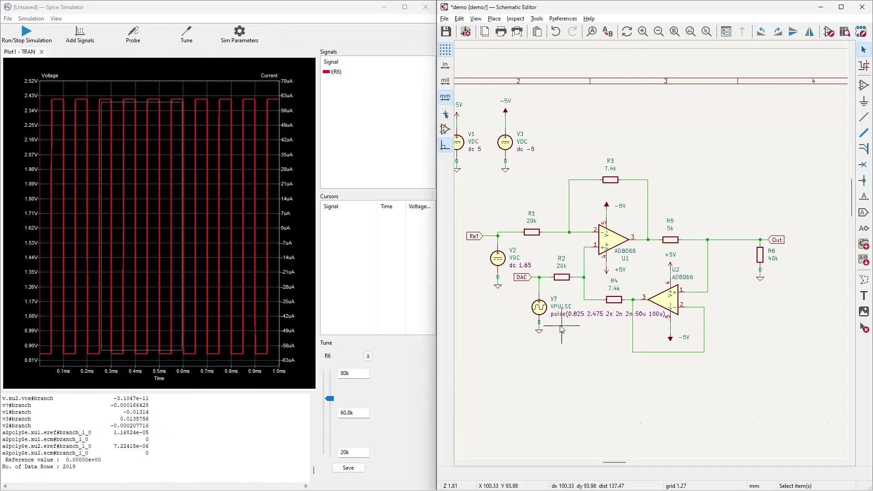